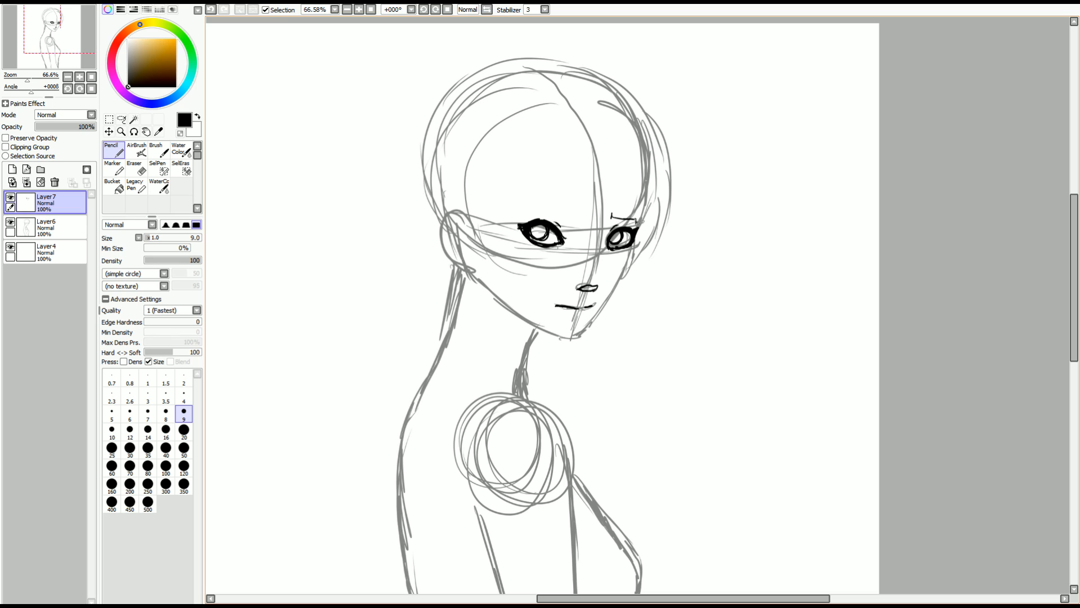
Step: Sketch the near eyebrow and the outer hair contour on the far side of the head with the black pencil
drag(560, 205, 519, 210)
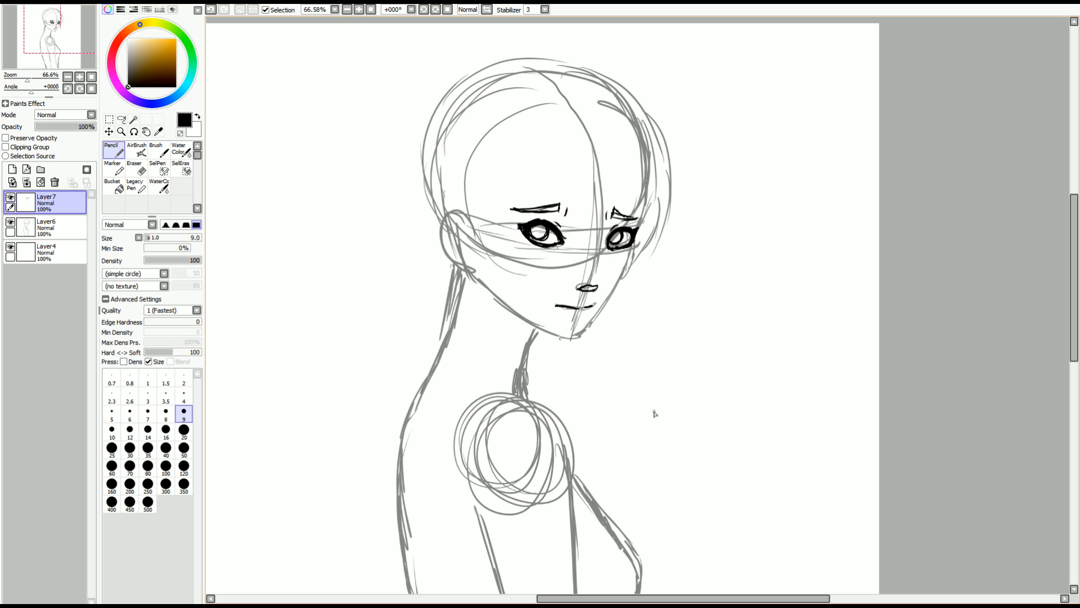
mouse_move(626, 89)
mouse_down()
mouse_move(679, 194)
mouse_move(674, 231)
mouse_move(677, 194)
mouse_move(654, 248)
mouse_up()
key(ctrl+z)
mouse_move(665, 171)
mouse_down()
mouse_move(656, 245)
mouse_move(639, 233)
mouse_up()
drag(644, 154, 637, 236)
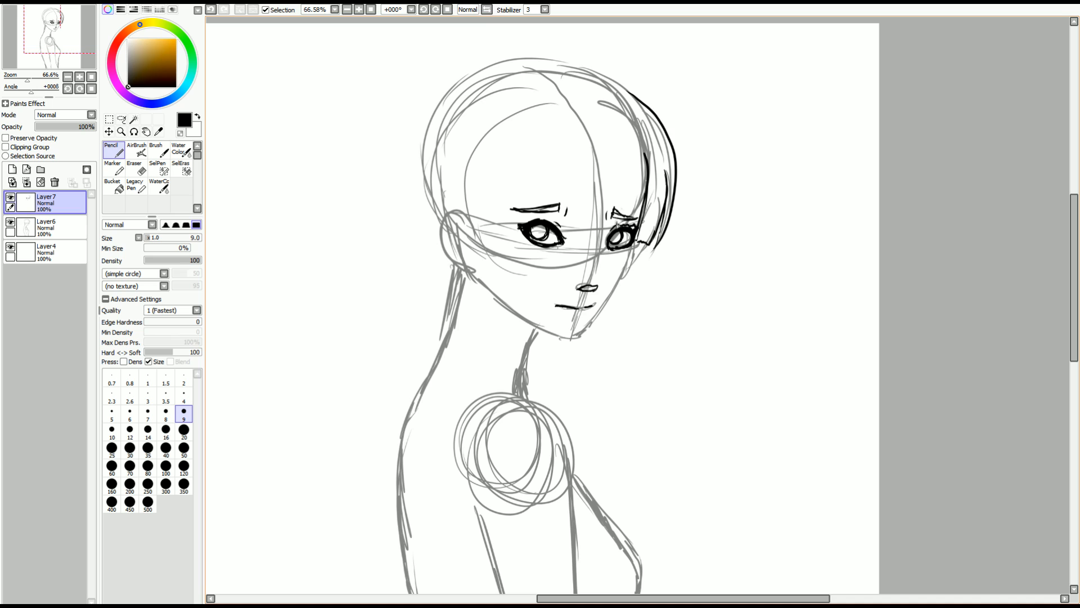
Step: Sketch the fringe strands hanging over the forehead, from the far eye across to the near temple
drag(615, 141, 623, 226)
drag(599, 164, 618, 227)
drag(585, 142, 612, 225)
drag(586, 151, 595, 253)
drag(593, 200, 570, 259)
drag(565, 136, 579, 222)
drag(560, 187, 571, 224)
drag(551, 153, 555, 222)
drag(513, 144, 520, 221)
drag(503, 163, 524, 265)
drag(488, 138, 510, 276)
drag(486, 166, 495, 198)
Step: Sketch the long locks framing the face, one in front of the ear and one beside the far cheek
mouse_move(537, 93)
mouse_down()
mouse_move(484, 186)
mouse_move(509, 336)
mouse_up()
mouse_move(507, 335)
mouse_down()
mouse_move(463, 186)
mouse_move(495, 105)
mouse_up()
drag(641, 248, 629, 344)
Step: Outline the crown and back of the hair, and sketch the near ear
mouse_move(443, 225)
mouse_down()
mouse_move(428, 169)
mouse_move(476, 75)
mouse_move(503, 63)
mouse_up()
mouse_move(630, 100)
mouse_down()
mouse_move(544, 59)
mouse_move(491, 66)
mouse_move(439, 113)
mouse_up()
drag(471, 225, 443, 237)
drag(477, 276, 469, 202)
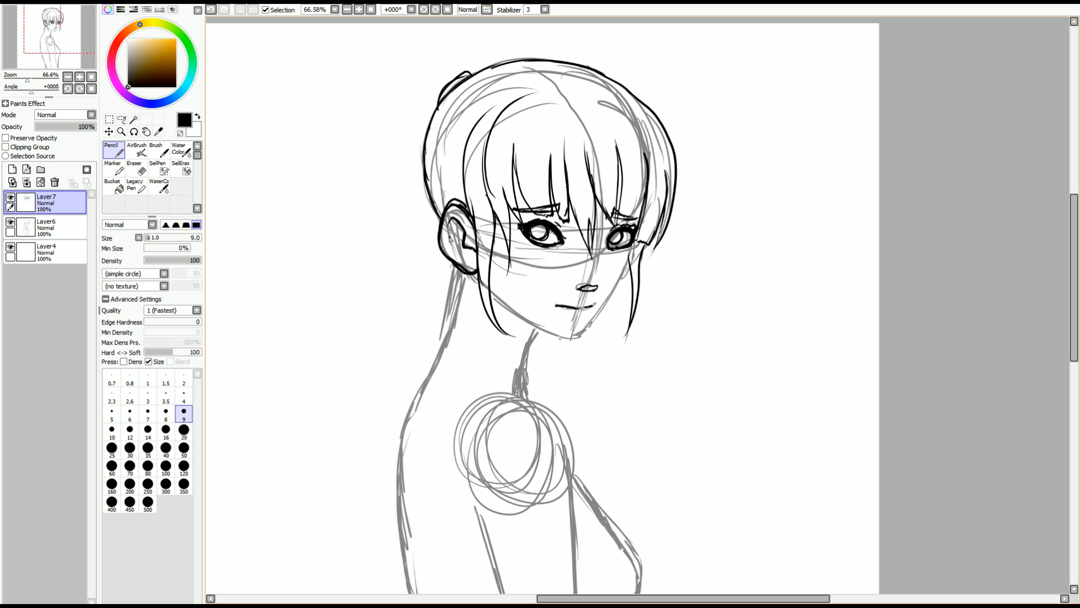
Step: Sketch the loose hair wisps at the nape and outline the jaw and the neckband
drag(453, 269, 443, 279)
drag(451, 275, 454, 307)
drag(463, 284, 454, 306)
drag(591, 292, 551, 299)
drag(594, 260, 545, 340)
mouse_move(453, 294)
mouse_down()
mouse_move(501, 334)
mouse_move(537, 344)
mouse_up()
Step: Outline the body over the rough sketch, including the back, neck, shoulder, torso and both edges of the arm
scroll(623, 357, down, 2)
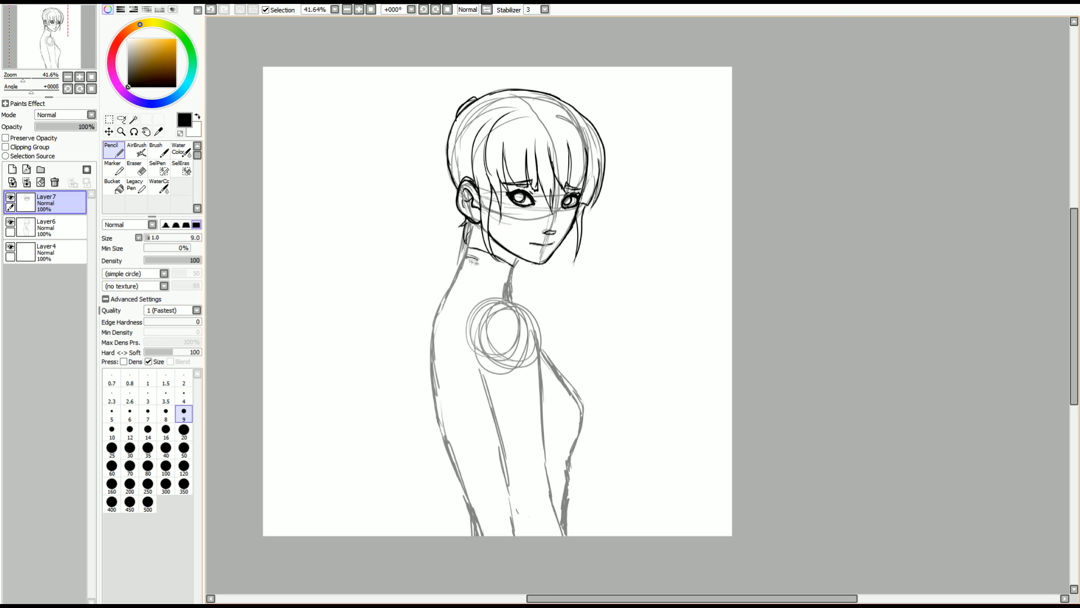
drag(468, 265, 477, 535)
drag(509, 265, 541, 352)
drag(542, 355, 568, 535)
drag(479, 377, 509, 518)
Step: Sketch the wavy ponytail behind the head with its inner strands
drag(444, 73, 436, 239)
drag(456, 101, 455, 128)
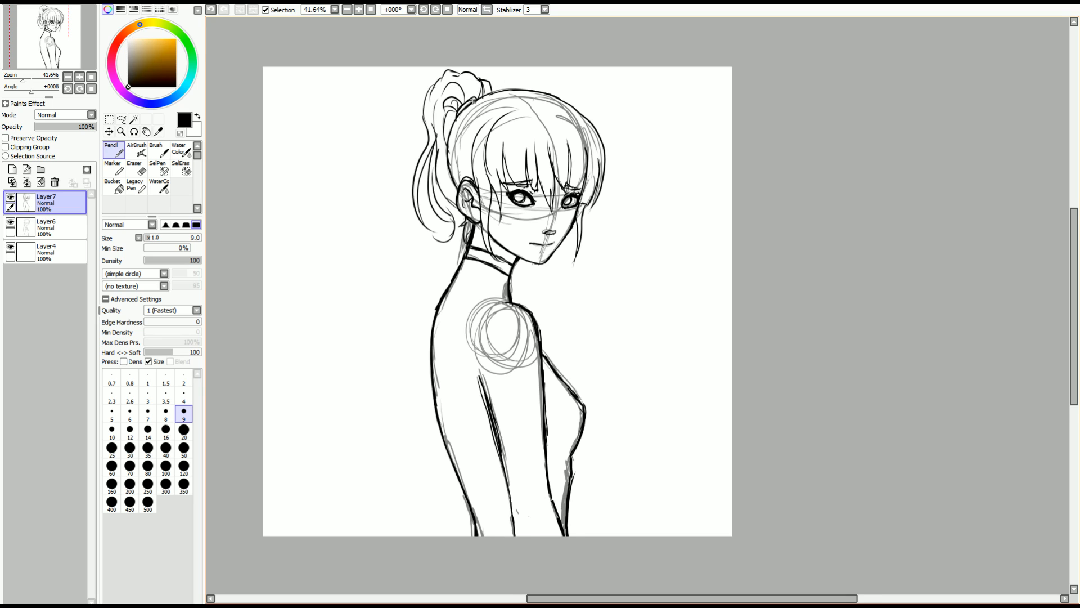
drag(599, 324, 561, 337)
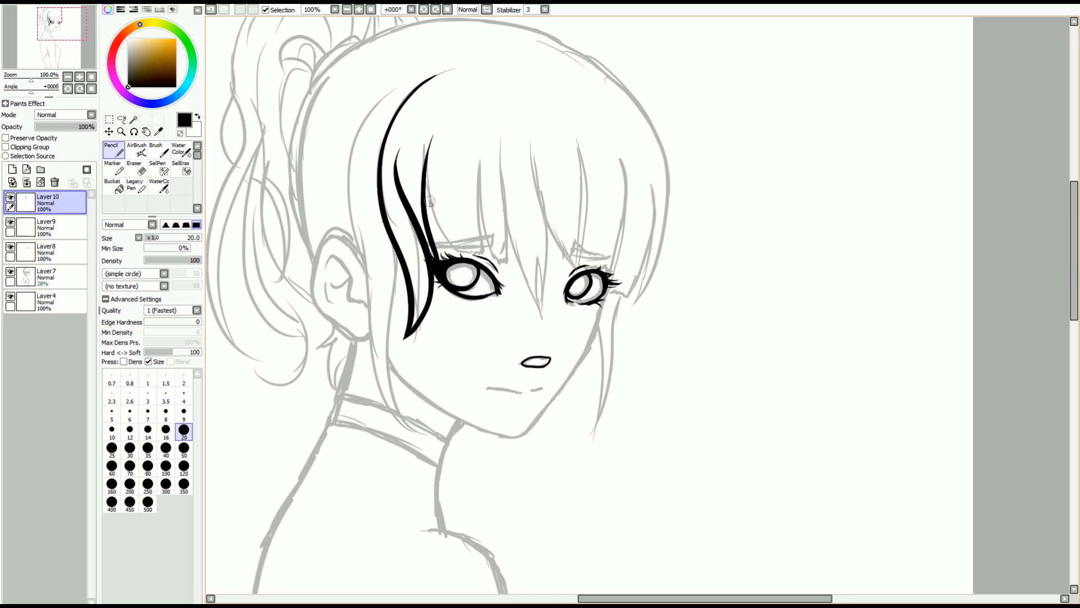
Step: Ink the fringe strands and the arm and torso outlines over the faded sketch with a size 20 pencil
drag(426, 179, 478, 253)
mouse_move(483, 155)
mouse_down()
mouse_move(479, 256)
mouse_move(508, 268)
mouse_up()
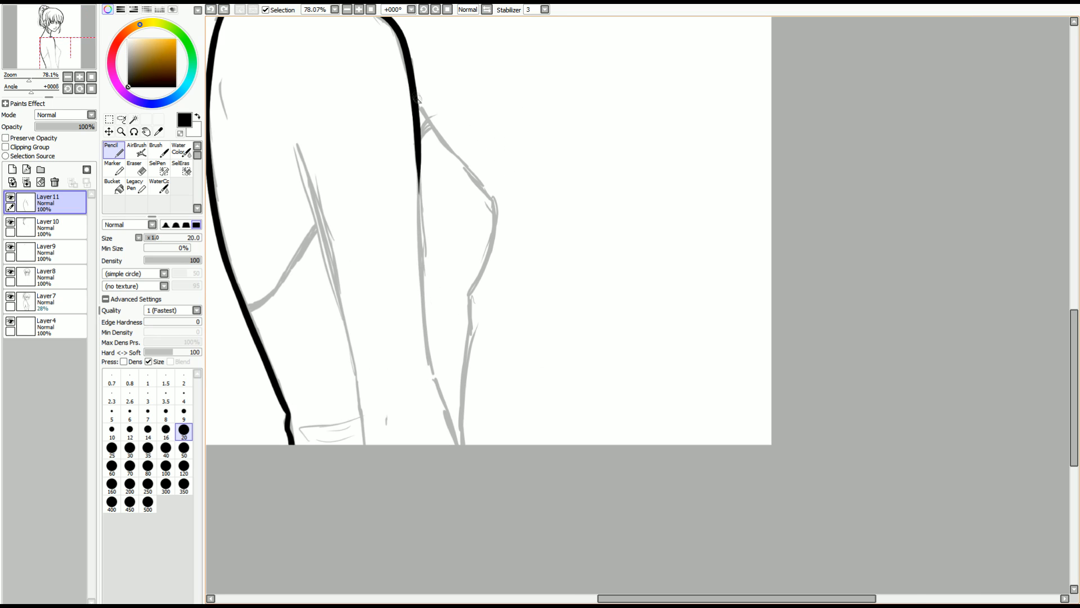
mouse_move(414, 93)
mouse_down()
mouse_move(431, 359)
mouse_move(464, 475)
mouse_up()
mouse_move(368, 449)
mouse_down()
mouse_move(350, 300)
mouse_move(299, 148)
mouse_up()
mouse_move(420, 103)
mouse_down()
mouse_move(470, 295)
mouse_move(463, 445)
mouse_up()
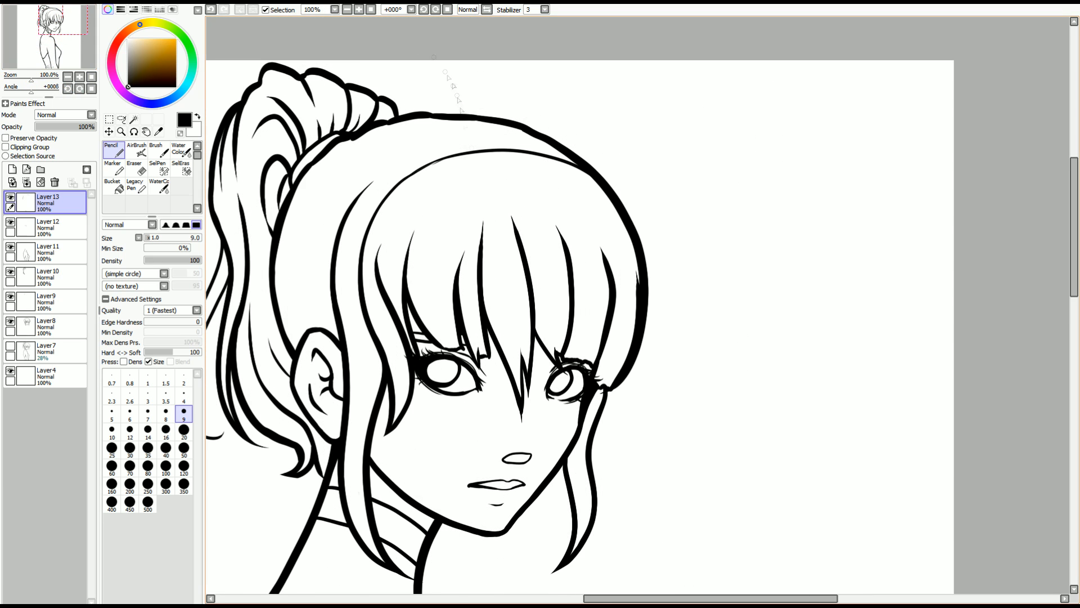
Step: Add thin detail strands rising from the fringe tips with a size 9 pencil
drag(522, 360, 514, 298)
drag(558, 352, 552, 293)
drag(586, 357, 587, 305)
drag(612, 381, 623, 350)
drag(448, 344, 440, 295)
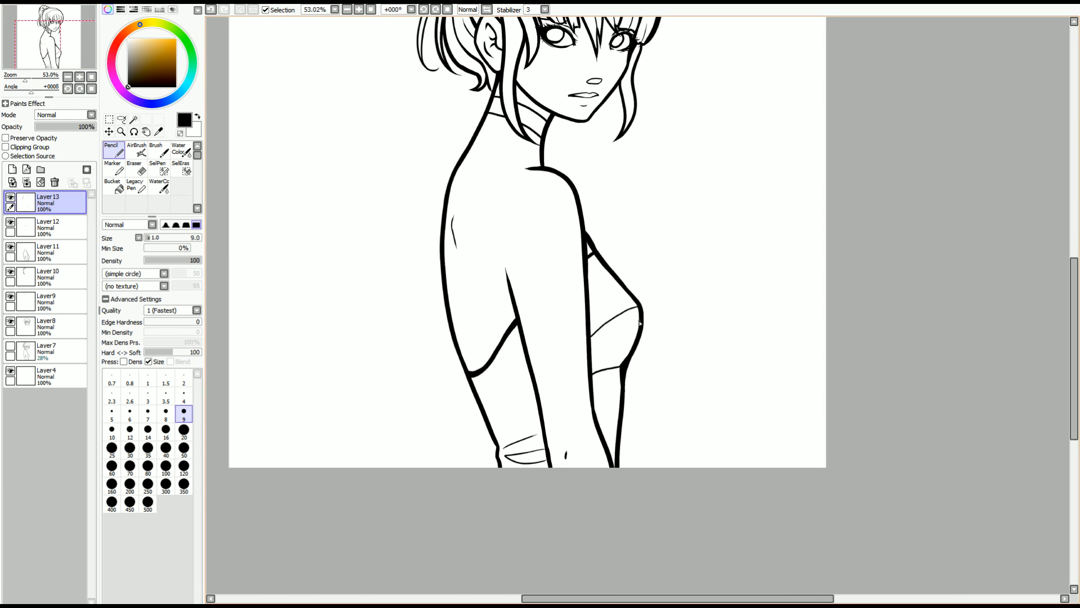
drag(497, 359, 529, 417)
key(ctrl+z)
Step: Select the crown, fringe and face-framing hair areas of the line art with the Magic Wand
click(134, 119)
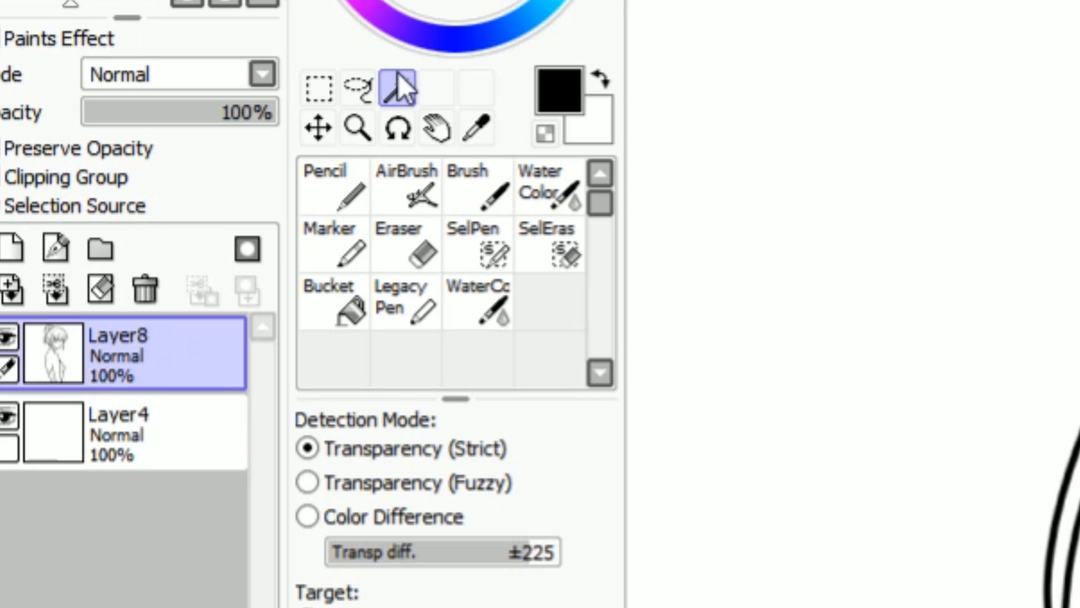
click(435, 196)
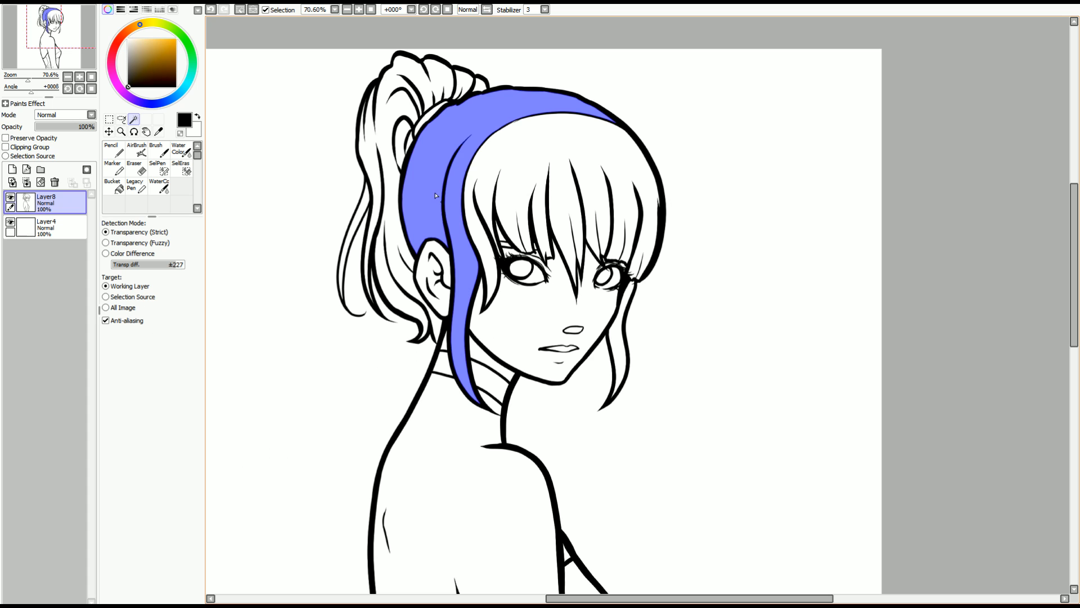
click(599, 219)
click(622, 337)
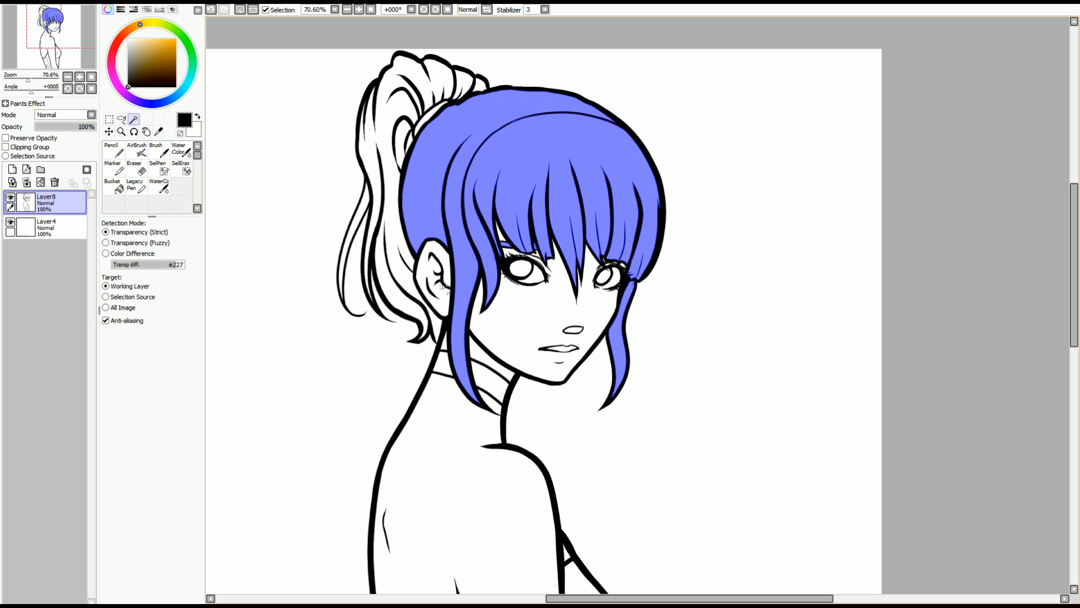
Step: Extend the selection with the nape hair and all remaining ponytail areas
click(440, 322)
click(463, 84)
click(479, 84)
click(401, 141)
click(409, 144)
click(353, 228)
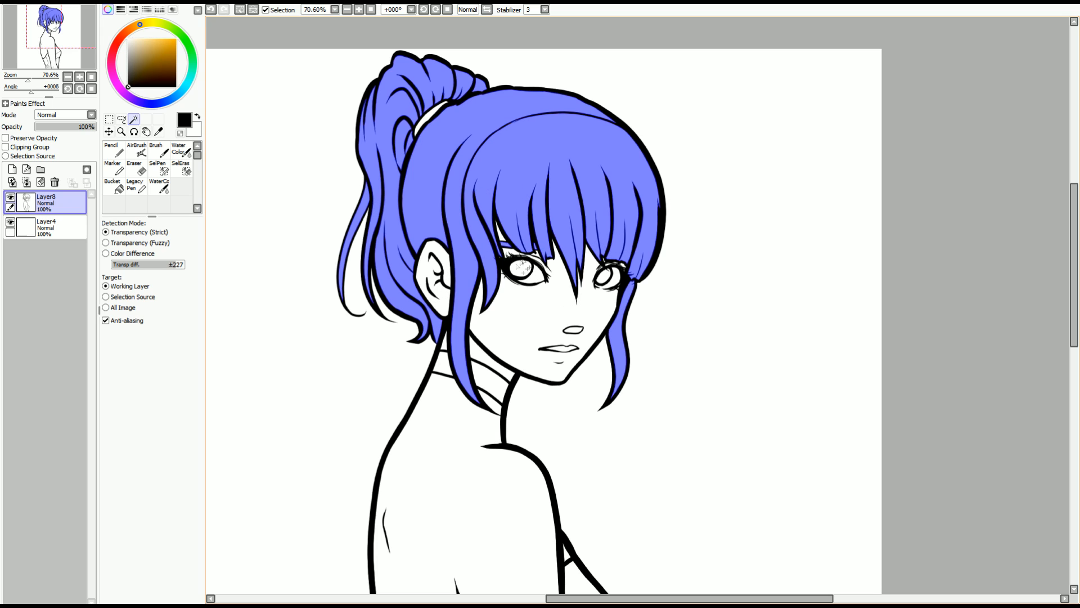
Step: Choose a light golden yellow and fill the selected hair on Layer4 with a size 500 pencil
click(148, 40)
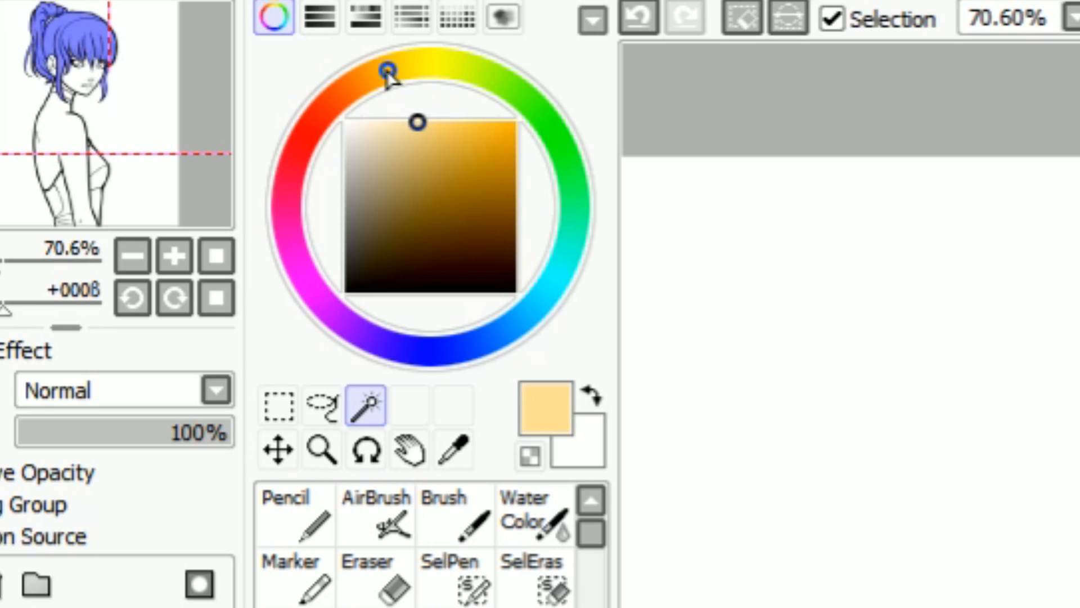
drag(386, 72, 375, 73)
click(415, 122)
click(390, 69)
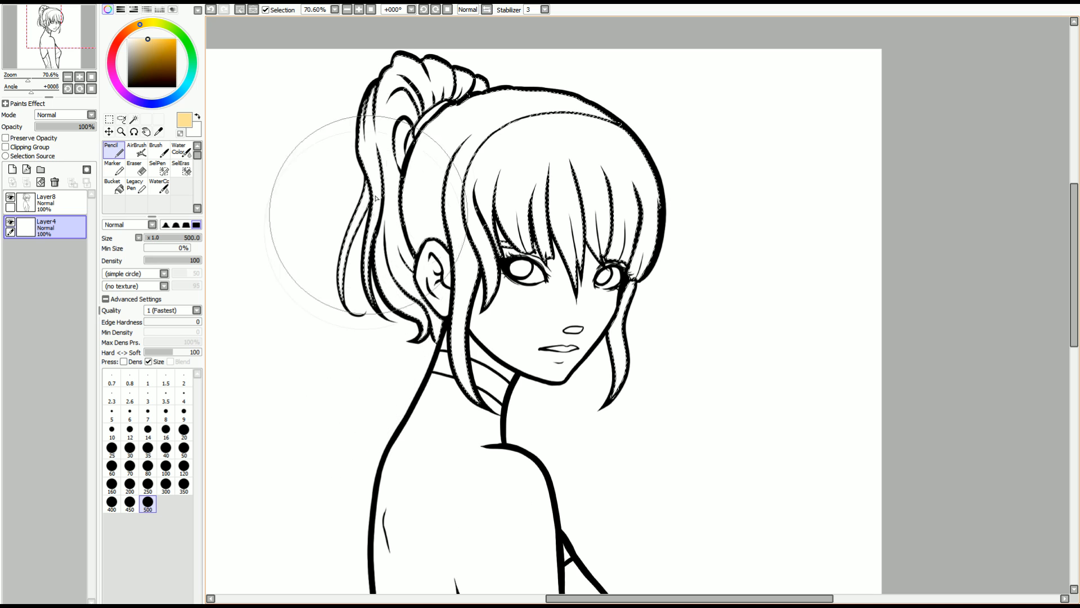
mouse_move(376, 198)
mouse_down()
mouse_move(379, 87)
mouse_move(471, 89)
mouse_move(430, 184)
mouse_move(449, 212)
mouse_move(684, 136)
mouse_move(484, 343)
mouse_move(709, 345)
mouse_move(450, 442)
mouse_move(656, 130)
mouse_up()
Step: Paint yellow, brown and blue colour swatches in a column beside the figure
mouse_move(333, 247)
mouse_down()
mouse_move(333, 220)
mouse_move(334, 274)
mouse_move(333, 212)
mouse_move(360, 225)
mouse_move(374, 260)
mouse_move(395, 248)
mouse_up()
mouse_move(329, 384)
mouse_down()
mouse_move(342, 447)
mouse_move(376, 384)
mouse_move(393, 428)
mouse_up()
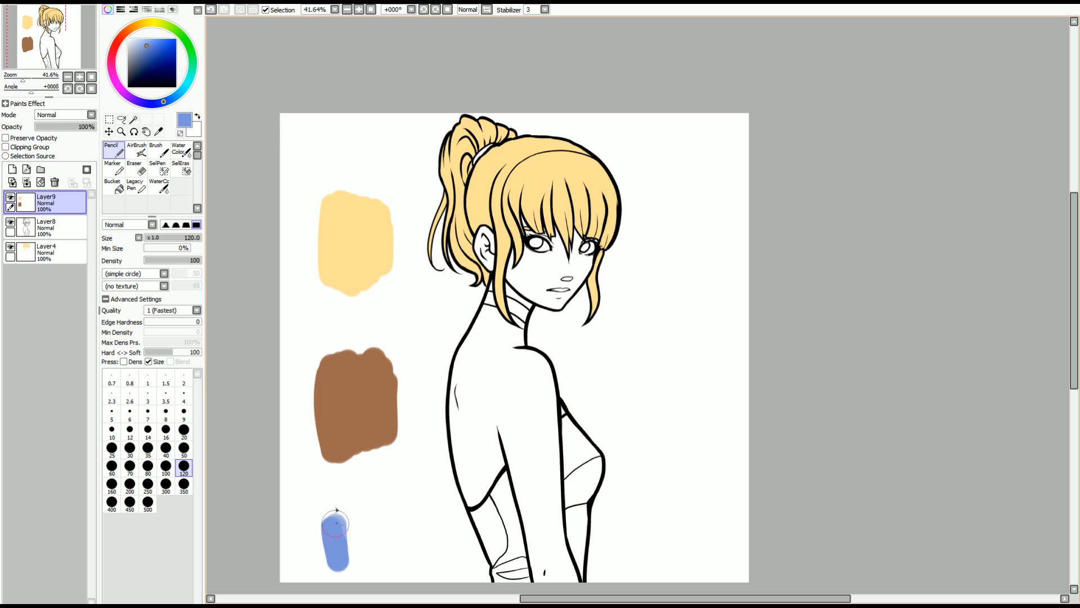
mouse_move(338, 562)
mouse_down()
mouse_move(365, 478)
mouse_move(397, 533)
mouse_up()
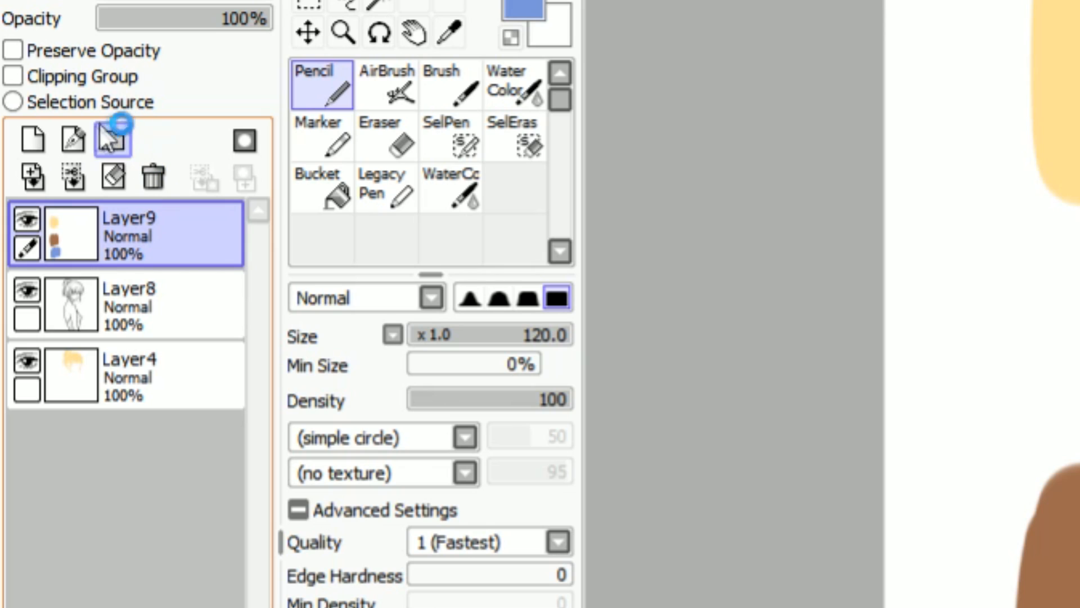
Step: Add a new layer above the swatches and clip it to the swatch layer
click(12, 169)
click(23, 144)
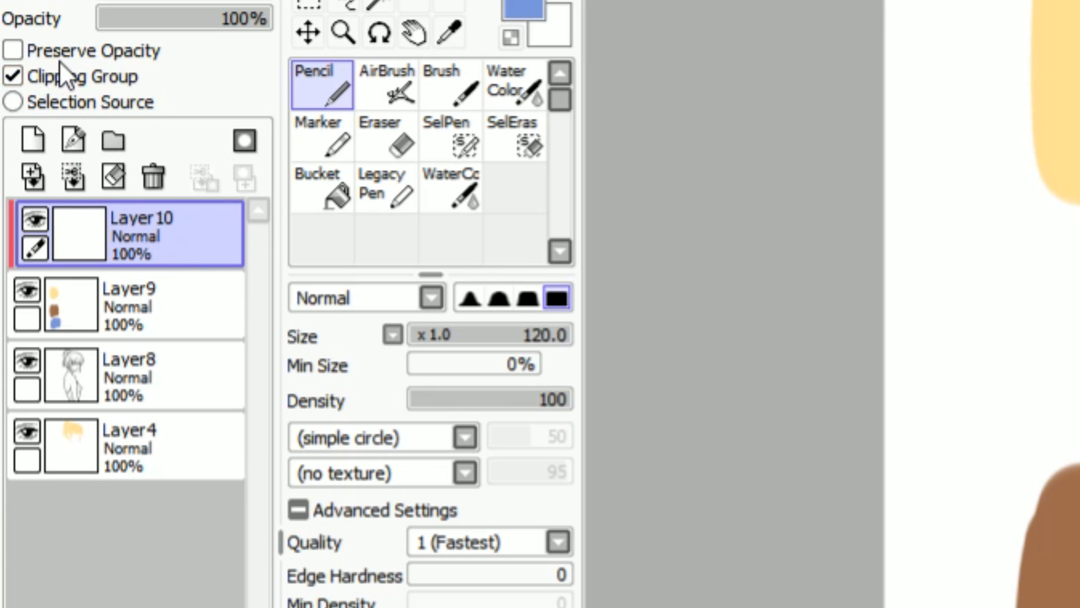
click(155, 231)
click(307, 96)
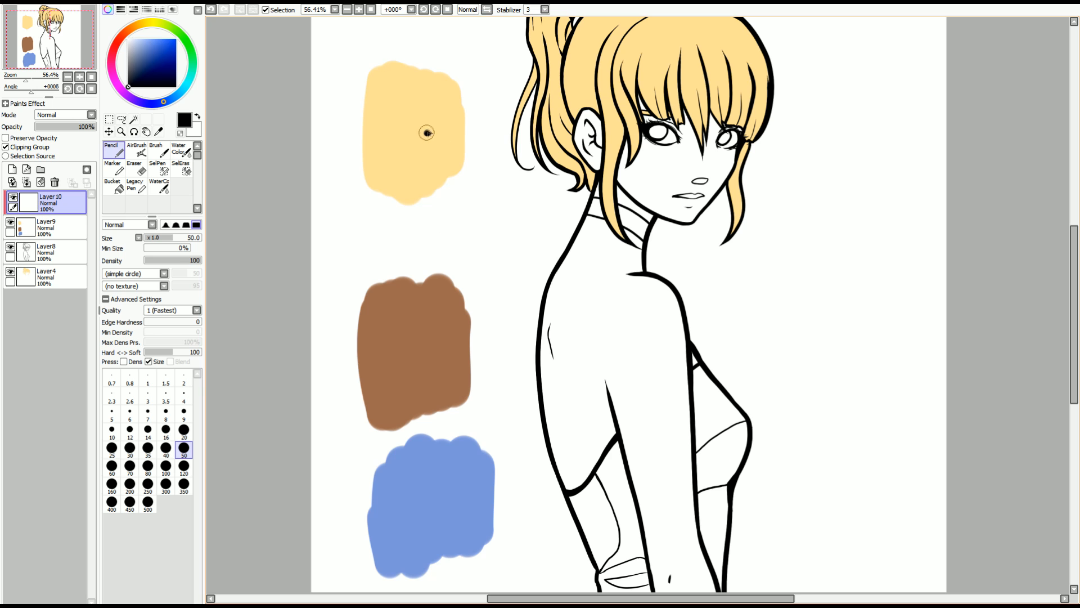
Step: Try black pencil strokes at size 50 across the yellow swatch's edge to test the clipping, and undo them
drag(424, 134, 465, 117)
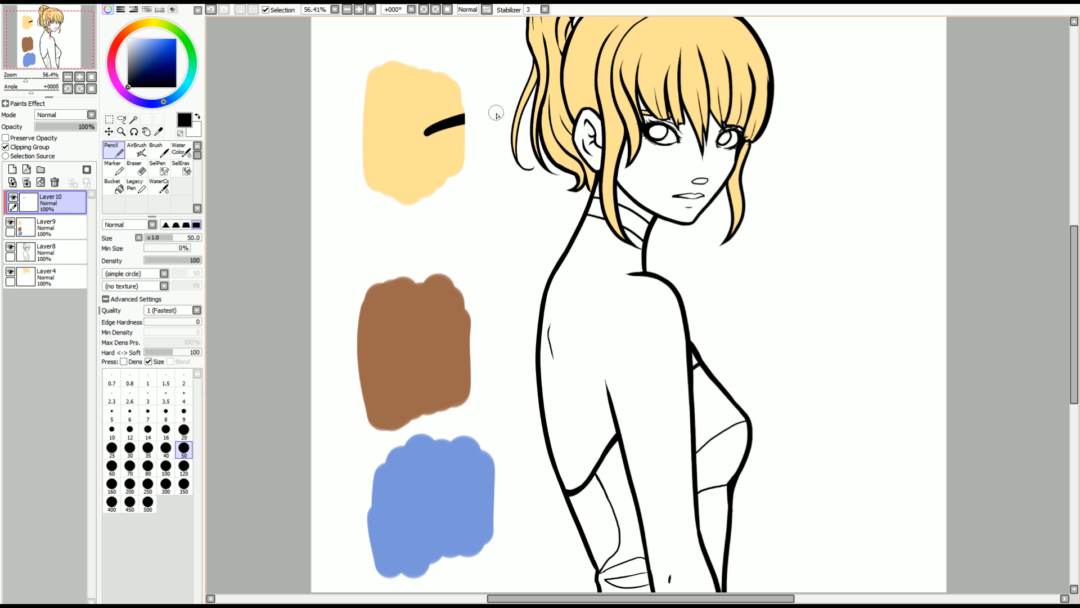
key(ctrl+z)
mouse_move(480, 53)
mouse_down()
mouse_move(282, 185)
mouse_move(466, 99)
mouse_move(467, 138)
mouse_move(385, 205)
mouse_up()
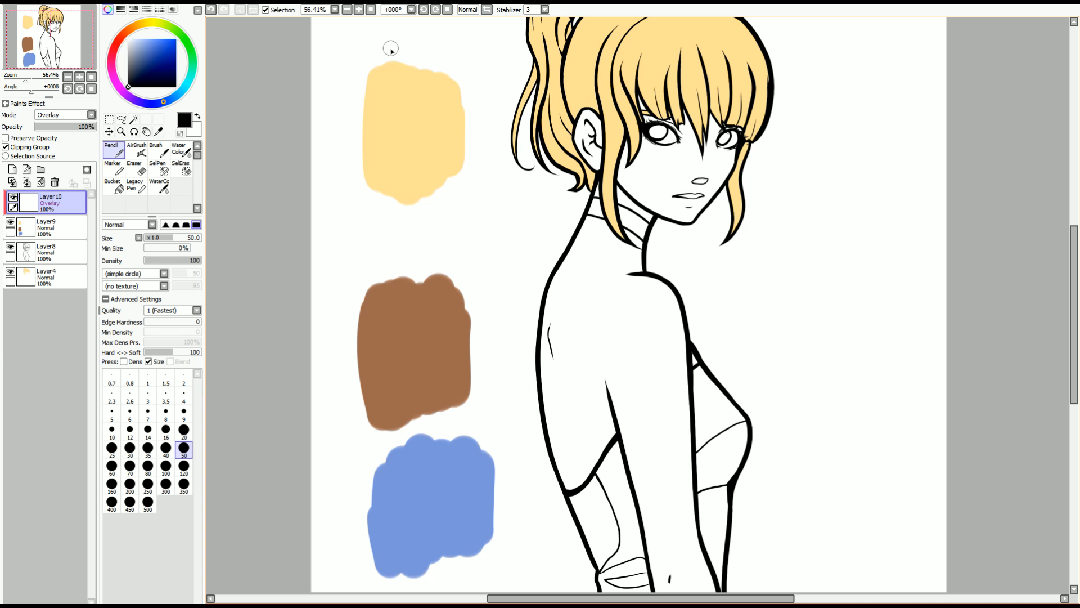
Step: Draw three vertical black shading lines down the yellow swatch on the clipped layer in Overlay mode
drag(390, 59, 390, 228)
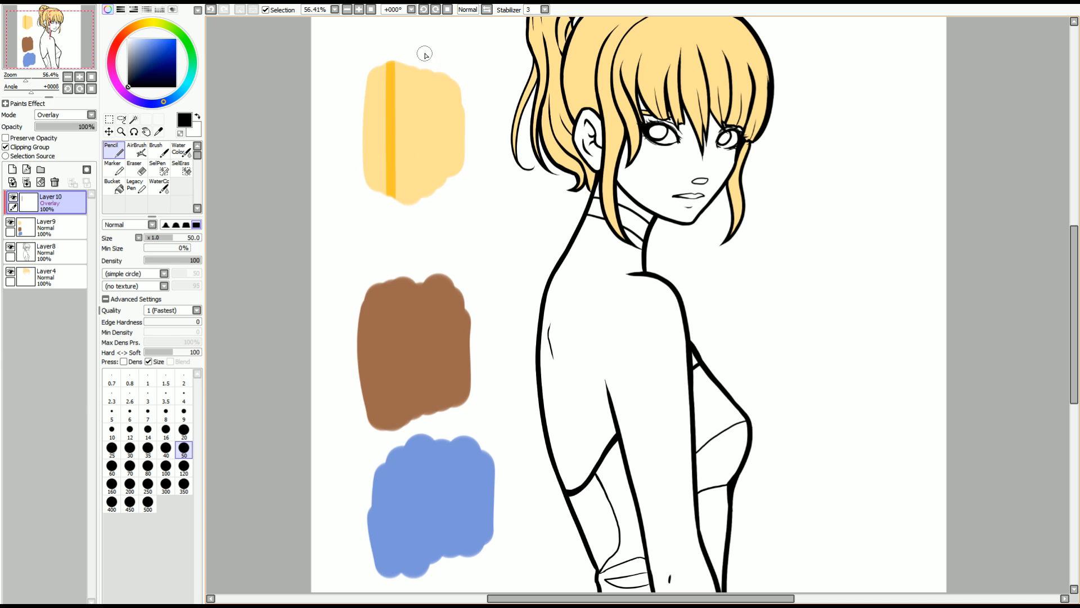
drag(423, 52, 426, 197)
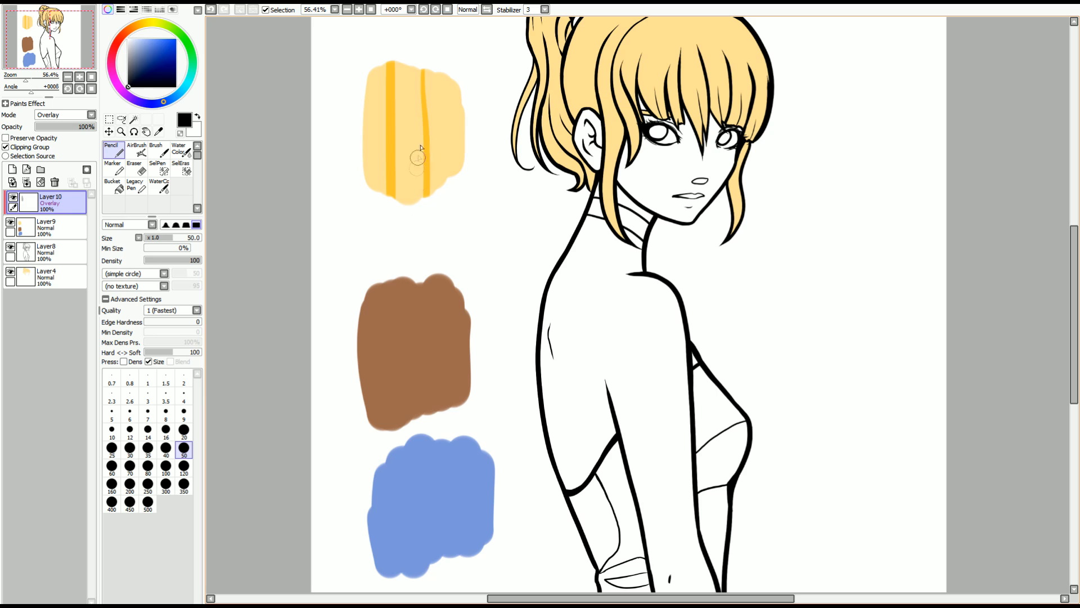
drag(448, 68, 449, 219)
Step: Fill the yellow swatch with tapered shading streaks running inward from its upper and lower edges
mouse_move(405, 62)
mouse_down()
mouse_move(407, 141)
mouse_move(400, 113)
mouse_move(397, 135)
mouse_up()
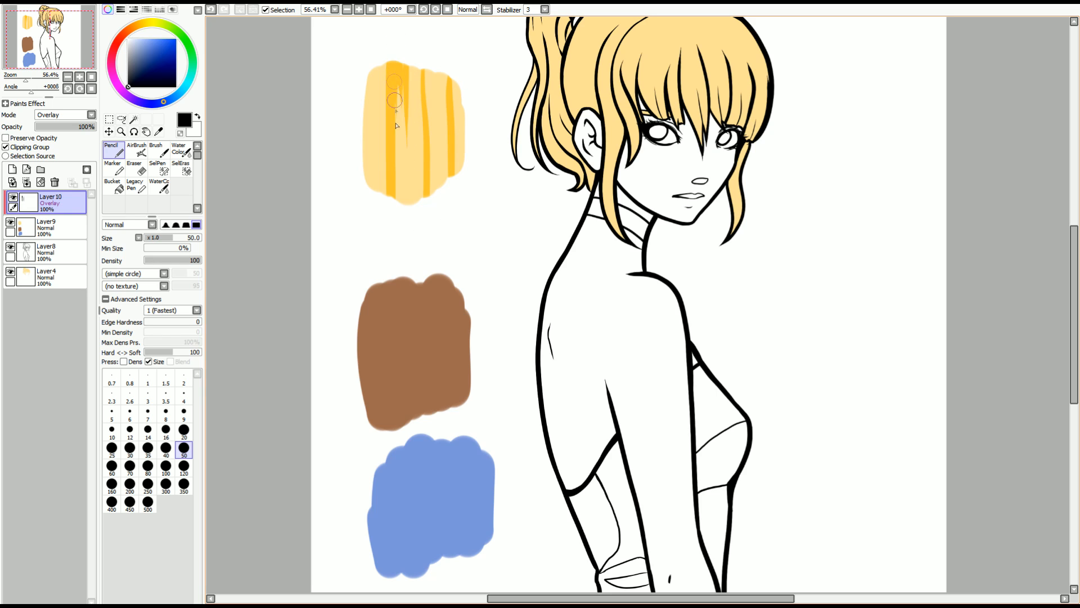
drag(411, 62, 419, 149)
drag(417, 83, 420, 115)
mouse_move(407, 212)
mouse_down()
mouse_move(405, 130)
mouse_move(399, 153)
mouse_move(397, 141)
mouse_up()
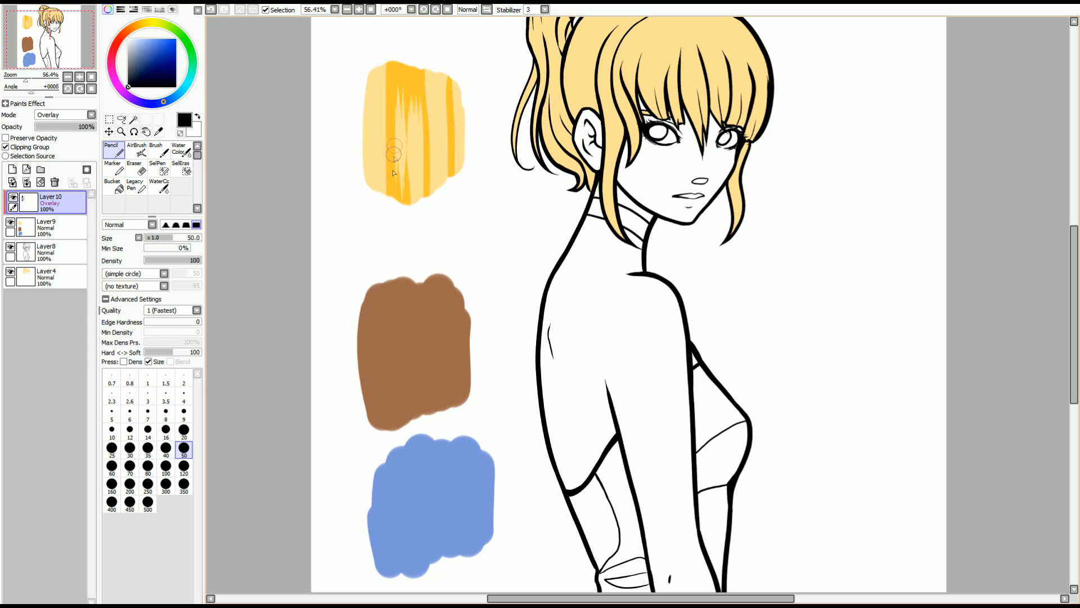
mouse_move(412, 211)
mouse_down()
mouse_move(416, 150)
mouse_move(422, 162)
mouse_up()
drag(435, 62, 440, 135)
drag(444, 61, 445, 133)
mouse_move(445, 186)
mouse_down()
mouse_move(443, 141)
mouse_move(435, 141)
mouse_up()
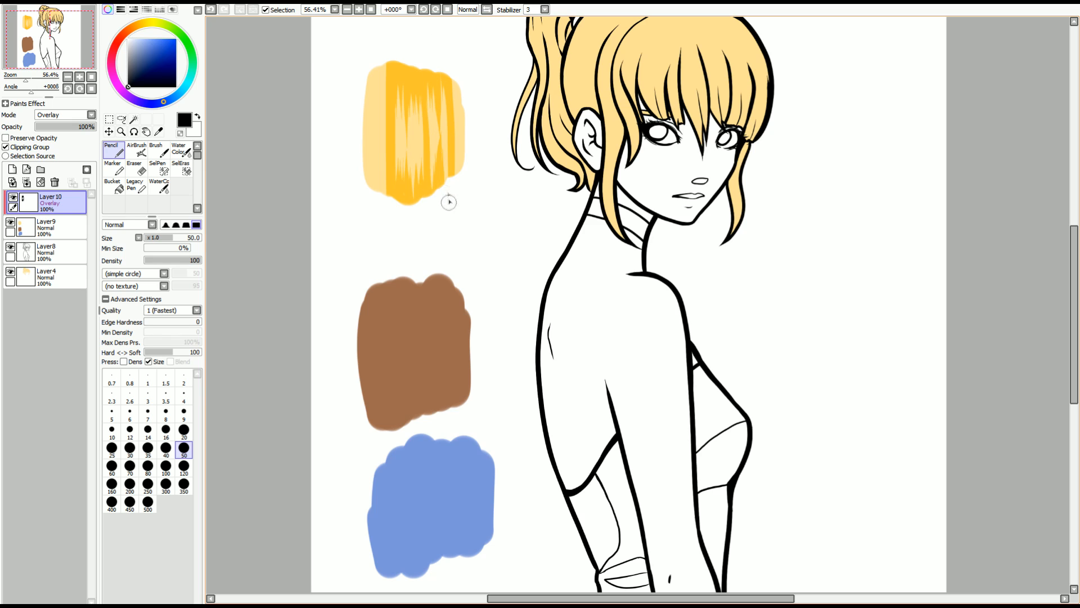
drag(460, 184, 456, 142)
drag(457, 66, 464, 133)
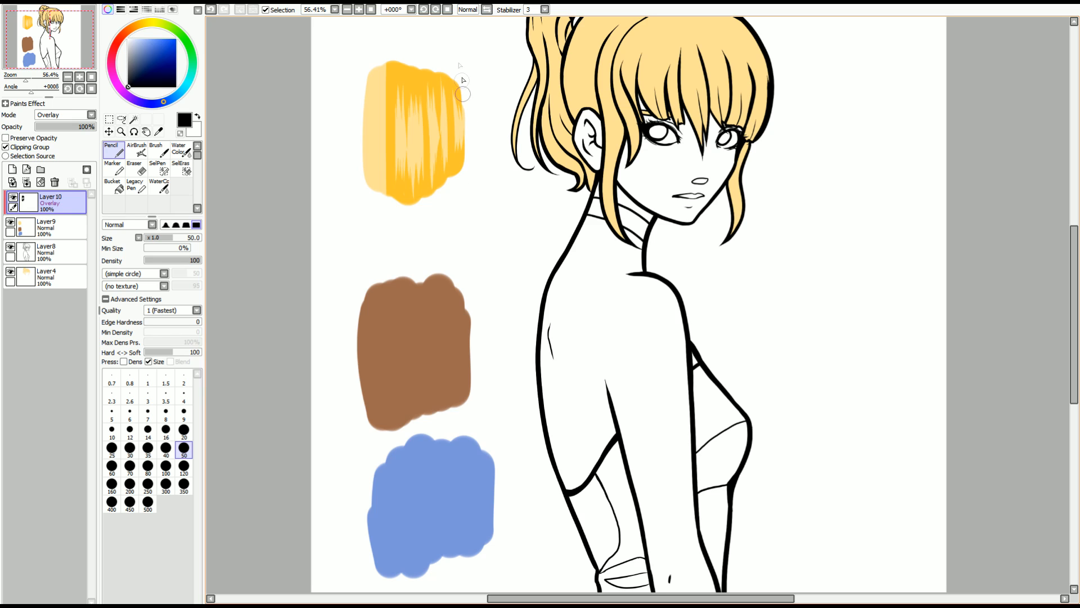
drag(375, 68, 373, 145)
drag(381, 62, 386, 133)
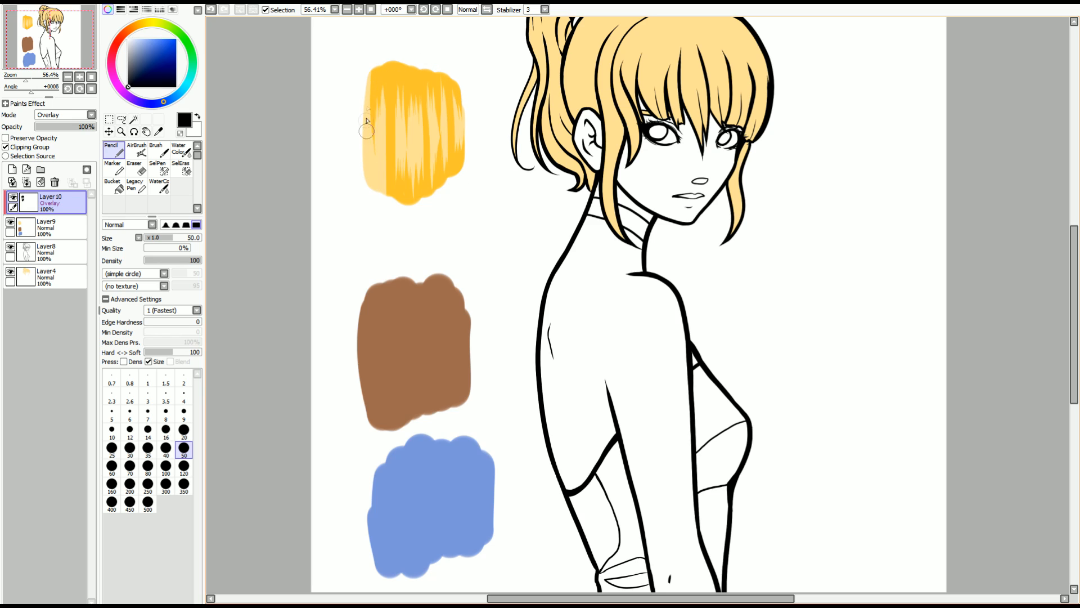
Step: Shade the brown swatch with vertical lines and tapered streaks from its upper and lower edges
drag(397, 279, 402, 424)
drag(442, 276, 449, 405)
mouse_move(406, 275)
mouse_down()
mouse_move(414, 360)
mouse_move(425, 331)
mouse_up()
mouse_move(432, 273)
mouse_down()
mouse_move(444, 361)
mouse_move(423, 434)
mouse_up()
drag(416, 291, 413, 414)
mouse_move(415, 377)
mouse_down()
mouse_move(417, 426)
mouse_move(402, 373)
mouse_up()
mouse_move(419, 440)
mouse_down()
mouse_move(412, 366)
mouse_move(427, 383)
mouse_up()
drag(436, 431, 425, 366)
mouse_move(436, 410)
mouse_down()
mouse_move(429, 346)
mouse_move(439, 371)
mouse_up()
drag(452, 273, 450, 341)
drag(455, 278, 463, 336)
drag(466, 301, 469, 348)
drag(458, 283, 464, 372)
mouse_move(469, 423)
mouse_down()
mouse_move(464, 365)
mouse_move(455, 397)
mouse_move(449, 378)
mouse_move(456, 361)
mouse_up()
drag(457, 391, 453, 344)
drag(376, 284, 373, 354)
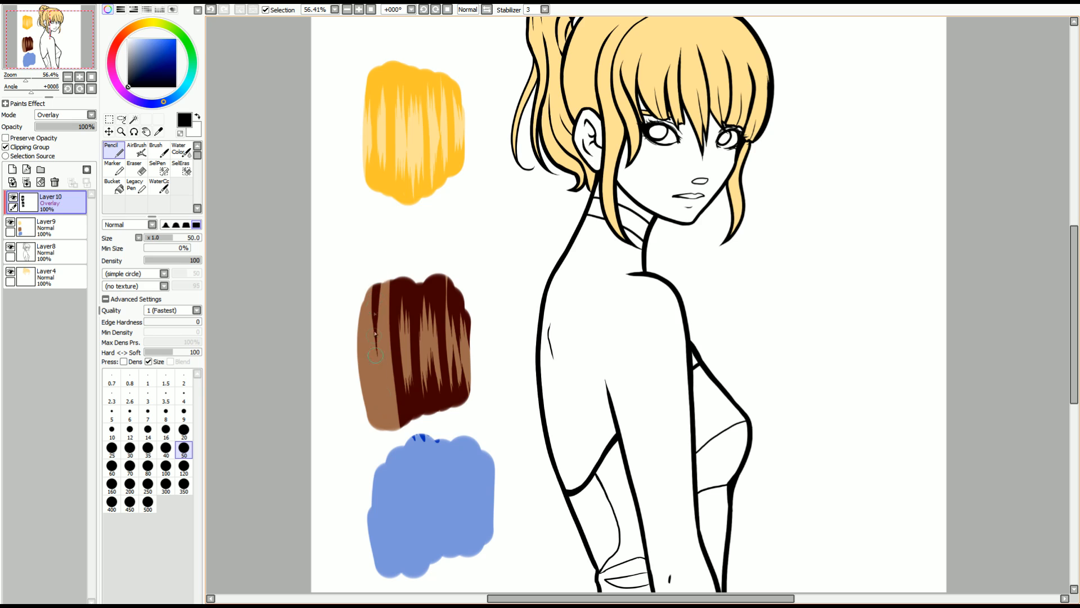
drag(375, 331, 375, 354)
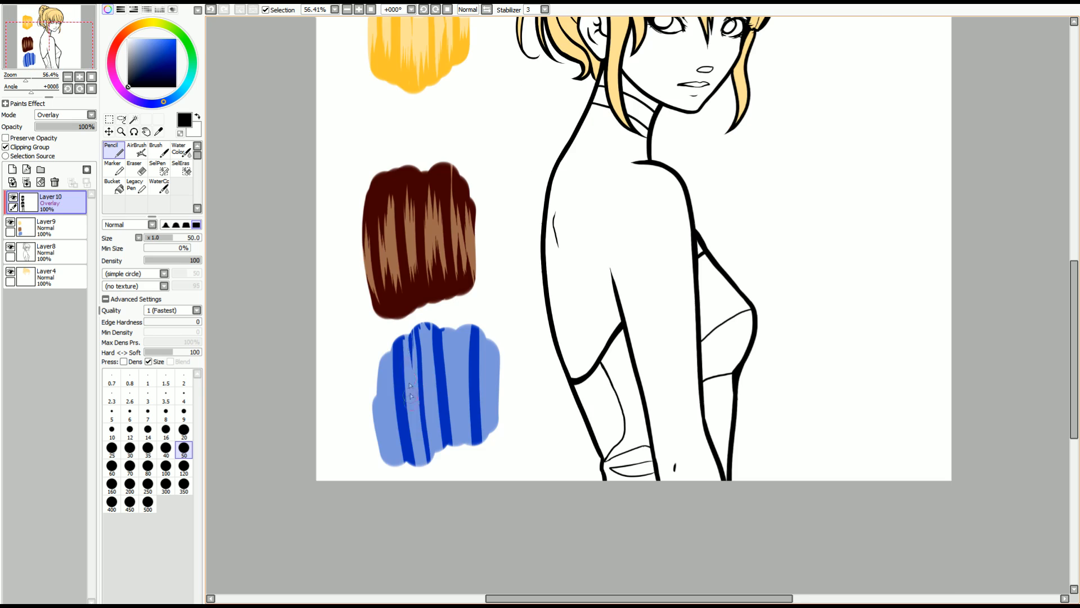
Step: Add tapered shading streaks between the vertical lines on the blue swatch
mouse_move(408, 320)
mouse_down()
mouse_move(413, 425)
mouse_move(417, 374)
mouse_move(420, 387)
mouse_move(439, 390)
mouse_up()
drag(431, 348, 440, 367)
mouse_move(432, 405)
mouse_down()
mouse_move(437, 458)
mouse_move(436, 428)
mouse_up()
drag(426, 476, 415, 443)
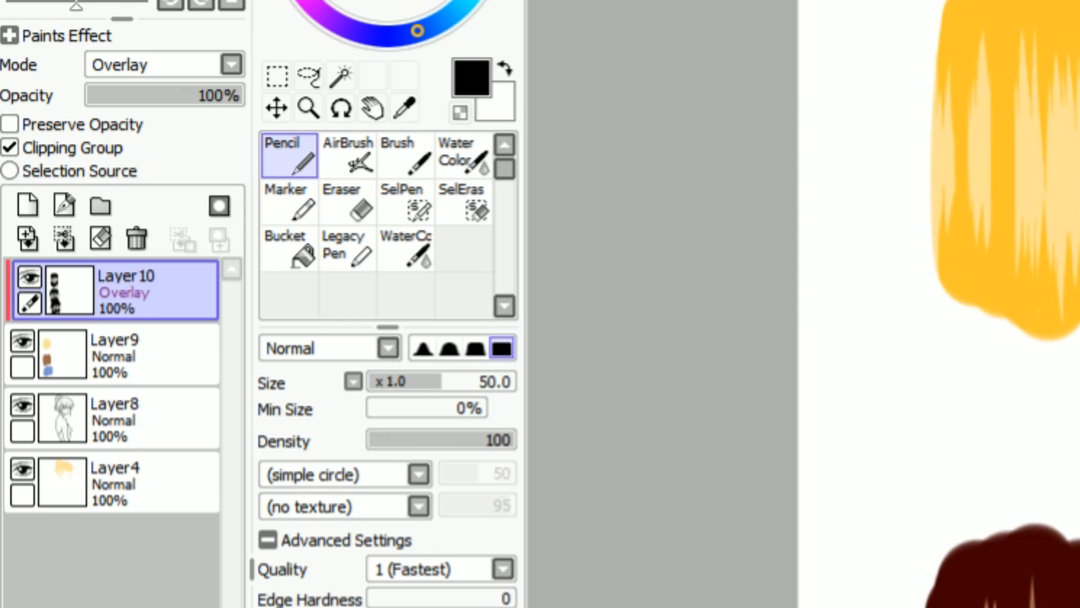
Step: Add another clipped layer in Overlay mode and switch to a white pencil at size 20
click(12, 169)
click(158, 151)
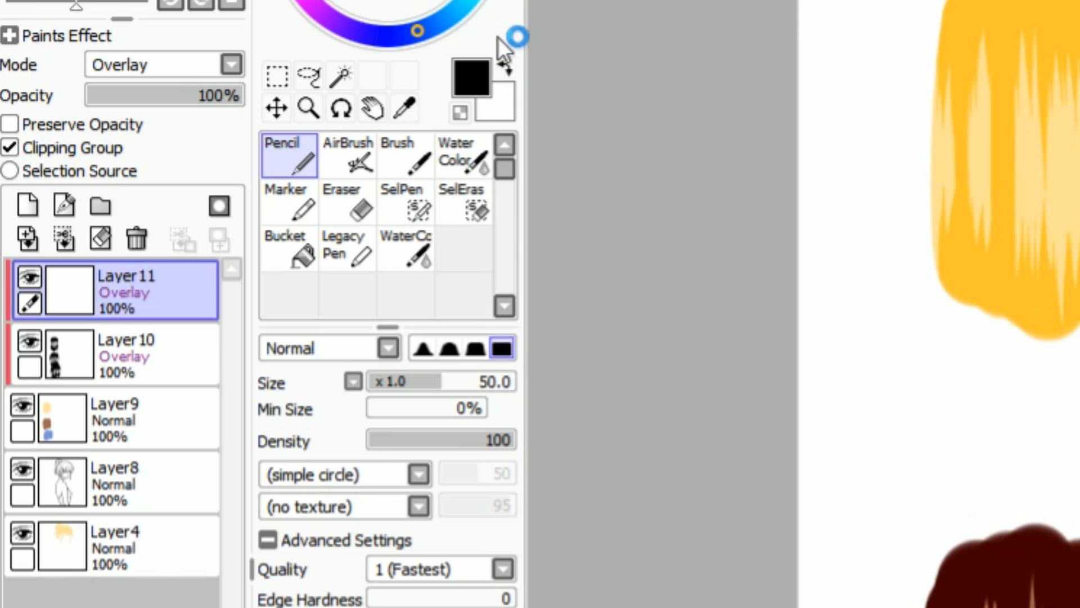
key(x)
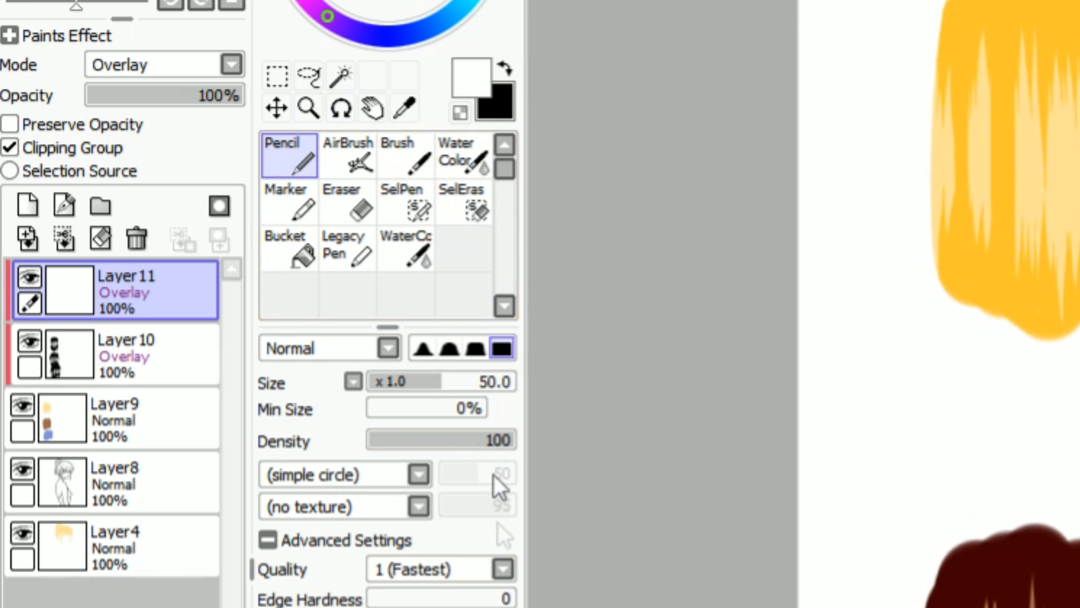
key([)
key([)
key([)
key([)
key([)
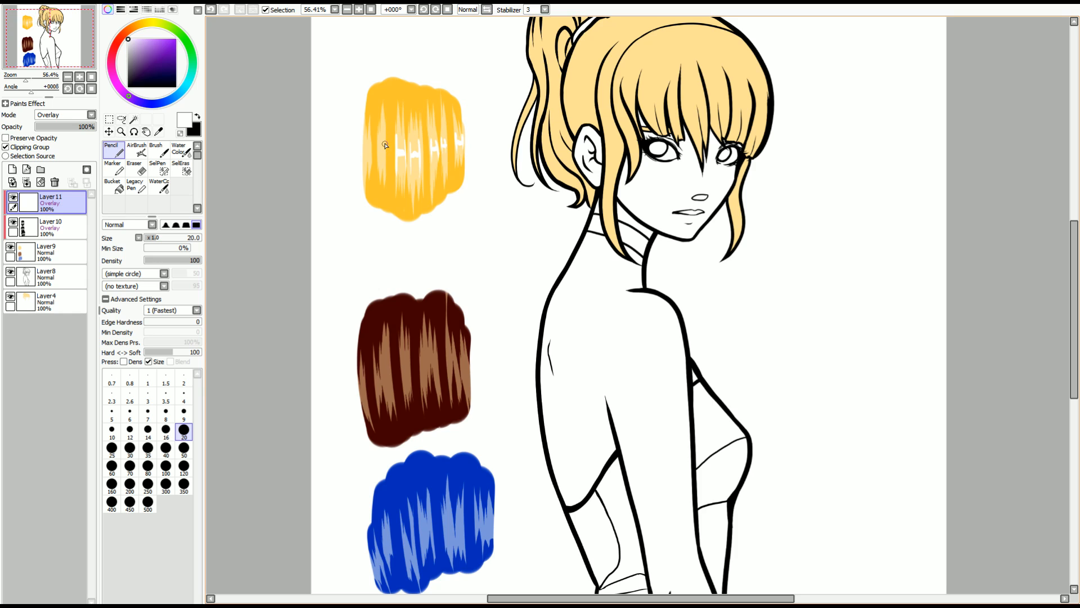
Step: Draw small white H-shaped highlights across the middle of the brown swatch's light streaks
drag(376, 394, 384, 369)
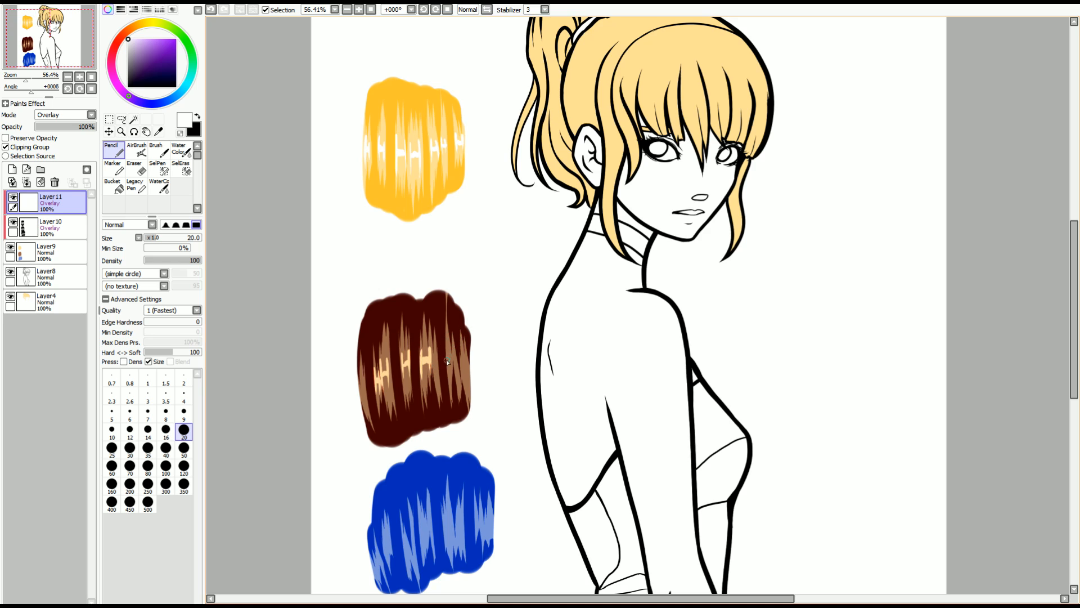
drag(448, 359, 450, 349)
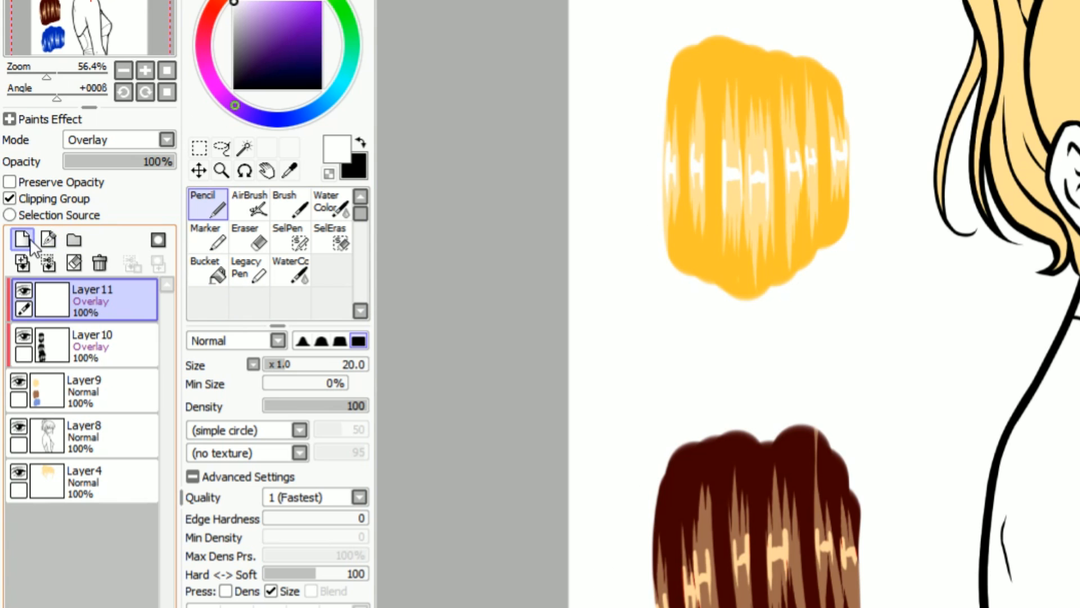
Step: Add another clipped layer in Overlay mode and switch to a black AirBrush
click(12, 169)
click(31, 146)
click(79, 115)
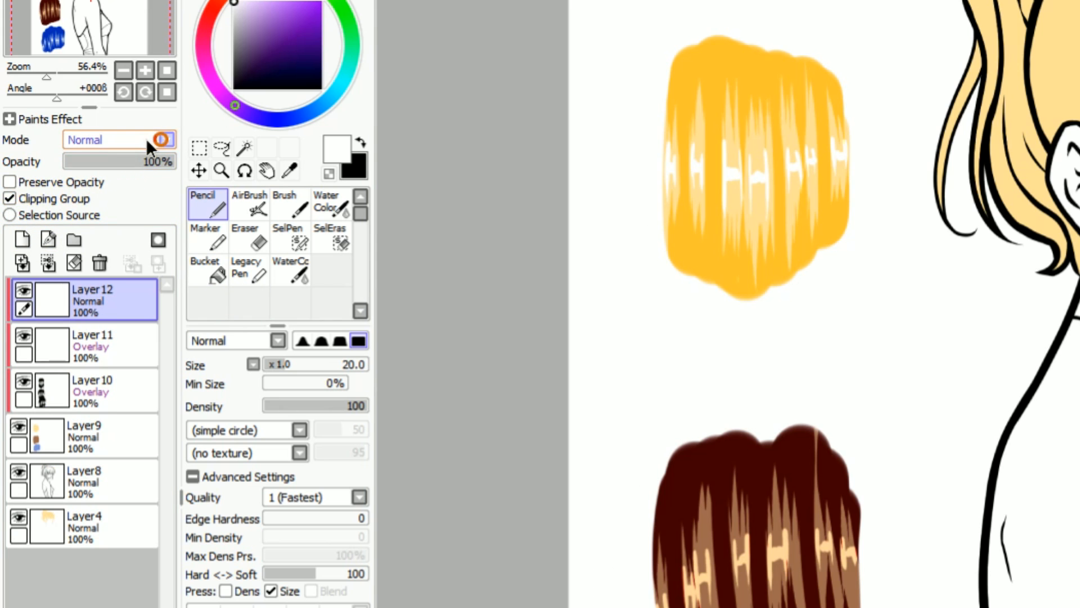
click(123, 206)
drag(283, 54, 234, 88)
click(249, 203)
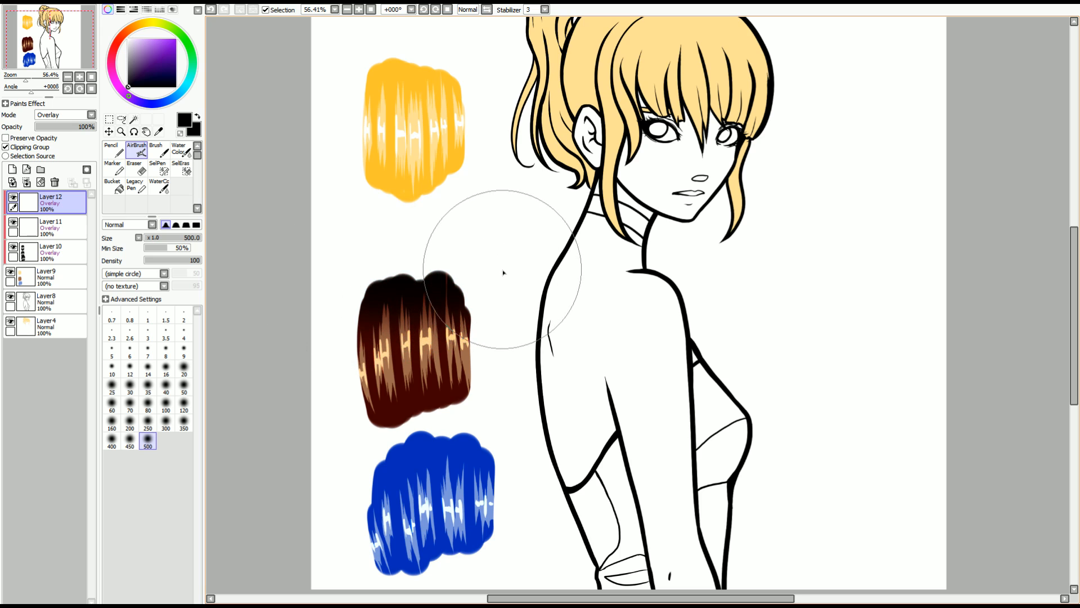
Step: Airbrush black along the swatches' upper and lower edges, and white across their middles on a further clipped Overlay layer, at size 500
drag(357, 470, 485, 438)
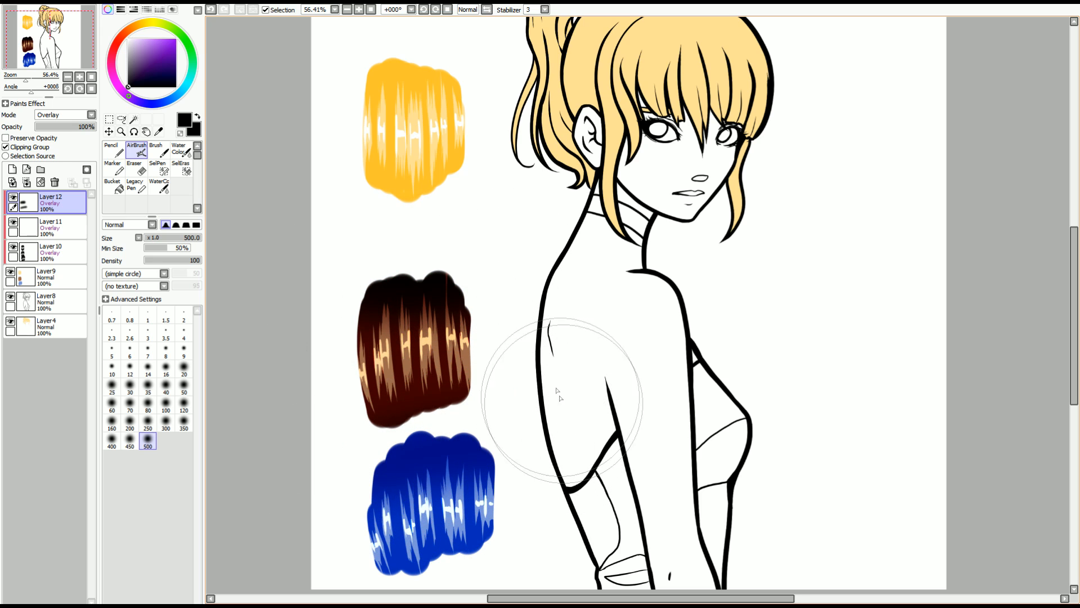
mouse_move(315, 62)
mouse_down()
mouse_move(450, 42)
mouse_move(518, 47)
mouse_up()
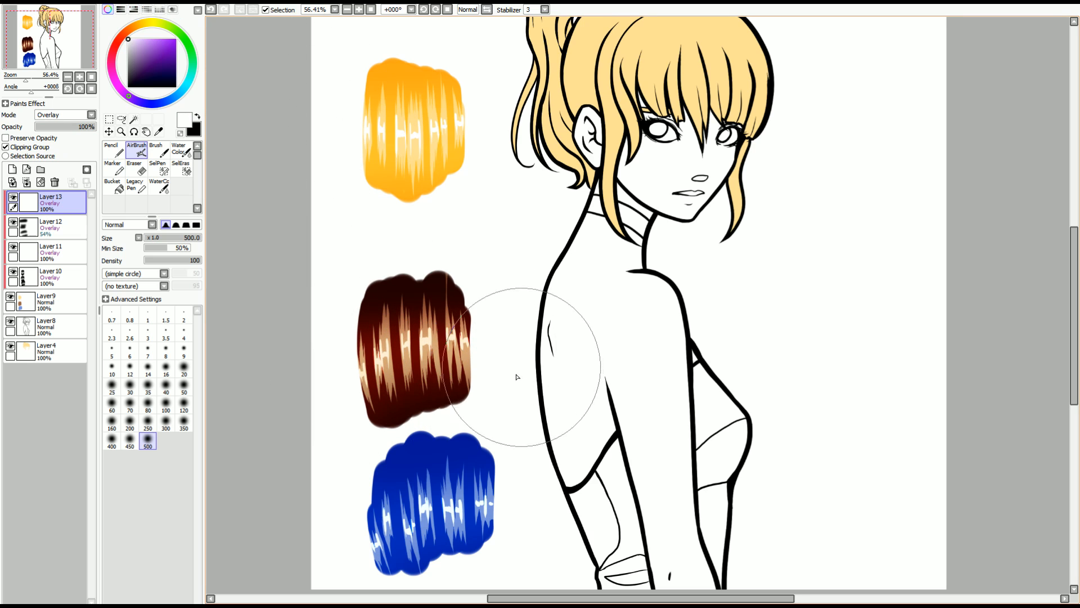
drag(314, 549, 495, 500)
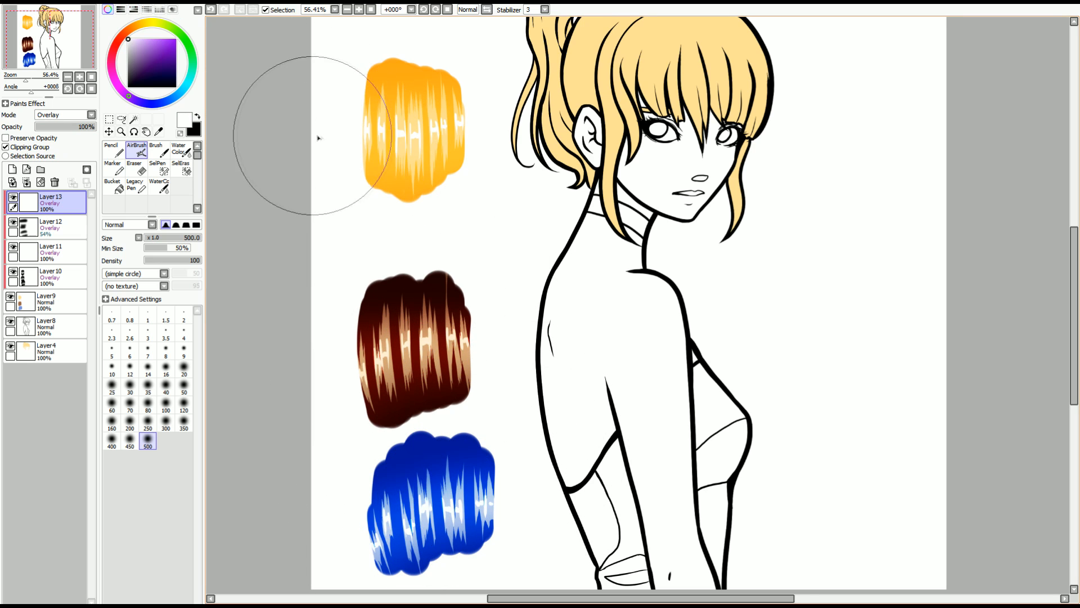
drag(318, 138, 495, 121)
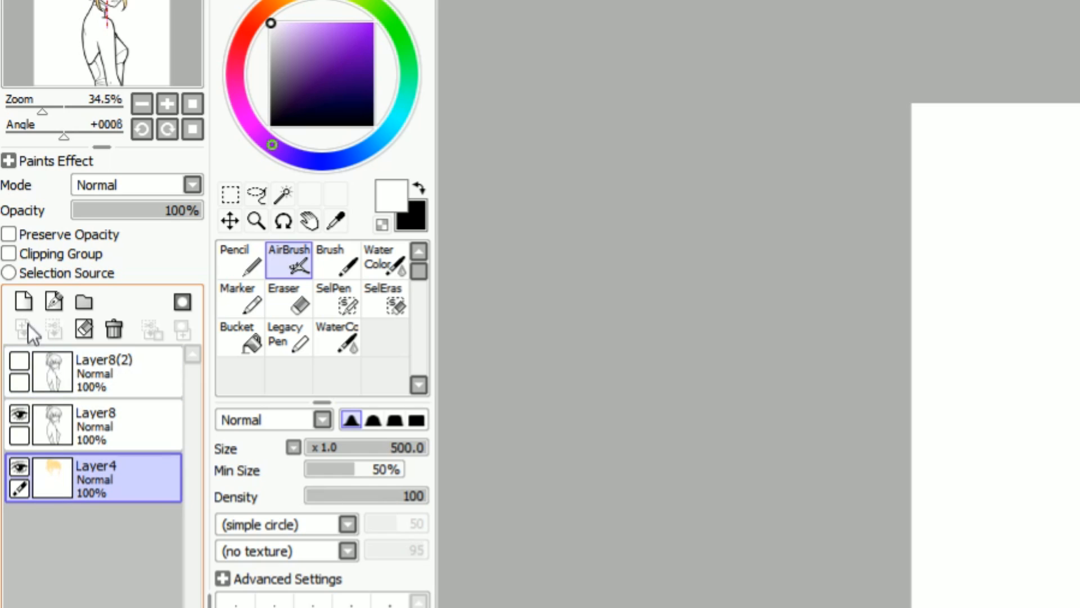
Step: Add a clipped Overlay layer above the girl's hair colour layer and switch to the Pencil
click(24, 302)
click(9, 253)
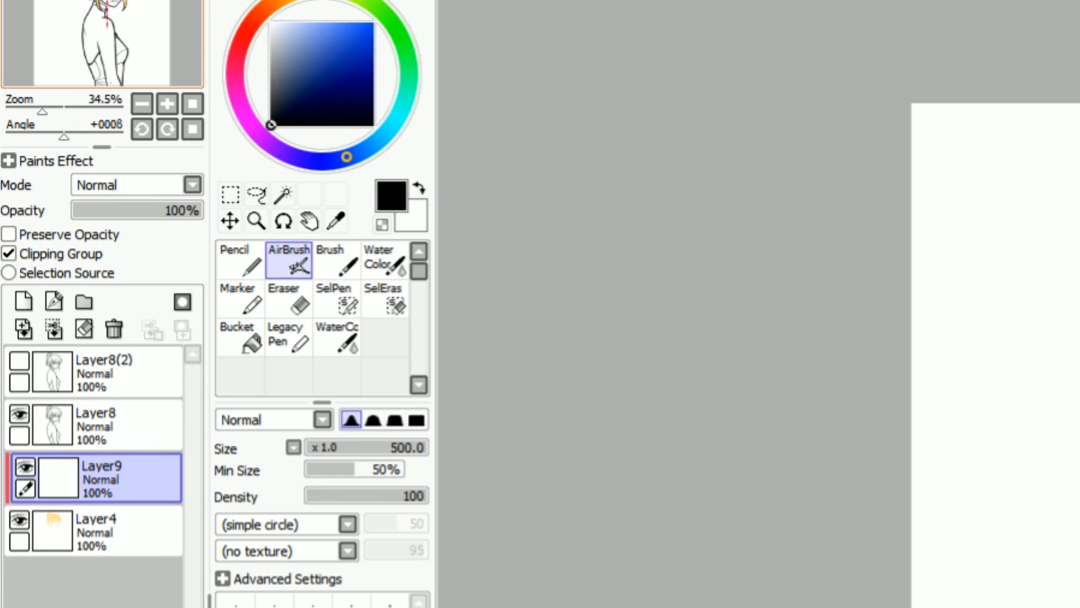
click(161, 187)
click(146, 246)
click(240, 260)
drag(43, 111, 63, 110)
drag(79, 71, 112, 24)
Step: Shade the fringe in black at size 20, running tapered streaks down from its upper edge and up from its tips
mouse_move(720, 410)
mouse_down()
mouse_move(777, 290)
mouse_move(874, 200)
mouse_move(984, 200)
mouse_up()
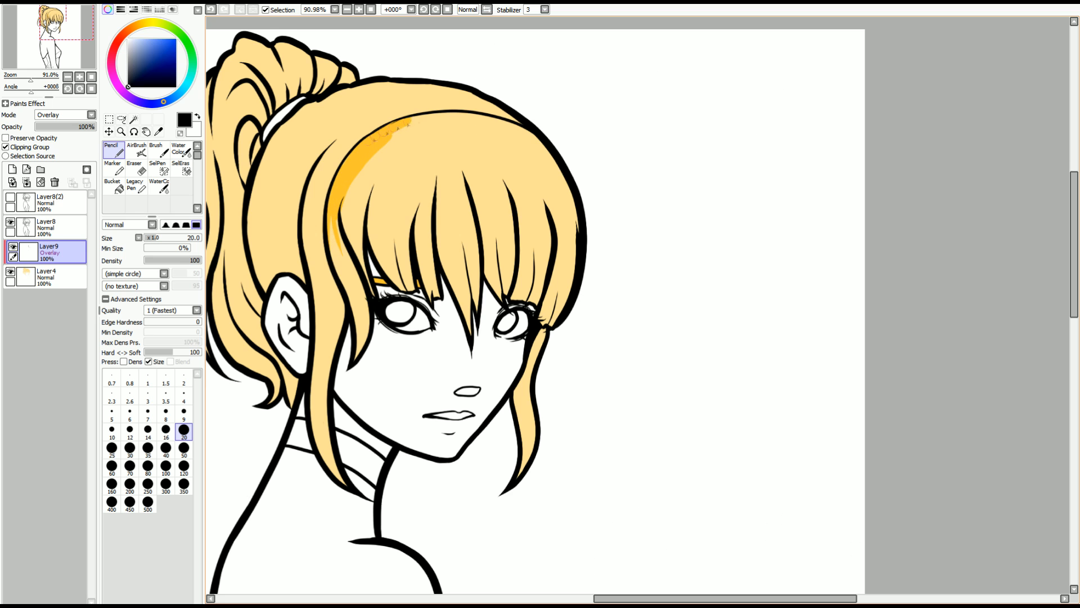
mouse_move(450, 118)
mouse_down()
mouse_move(529, 139)
mouse_move(555, 160)
mouse_move(458, 184)
mouse_move(476, 308)
mouse_up()
mouse_move(483, 134)
mouse_down()
mouse_move(504, 270)
mouse_move(478, 133)
mouse_move(507, 208)
mouse_move(518, 289)
mouse_up()
mouse_move(524, 151)
mouse_down()
mouse_move(547, 170)
mouse_move(540, 219)
mouse_up()
drag(541, 148, 546, 321)
drag(408, 285, 419, 135)
click(211, 9)
mouse_move(393, 285)
mouse_down()
mouse_move(404, 137)
mouse_move(366, 186)
mouse_up()
mouse_move(392, 142)
mouse_down()
mouse_move(360, 220)
mouse_move(346, 232)
mouse_move(332, 207)
mouse_move(340, 263)
mouse_move(351, 260)
mouse_move(356, 327)
mouse_up()
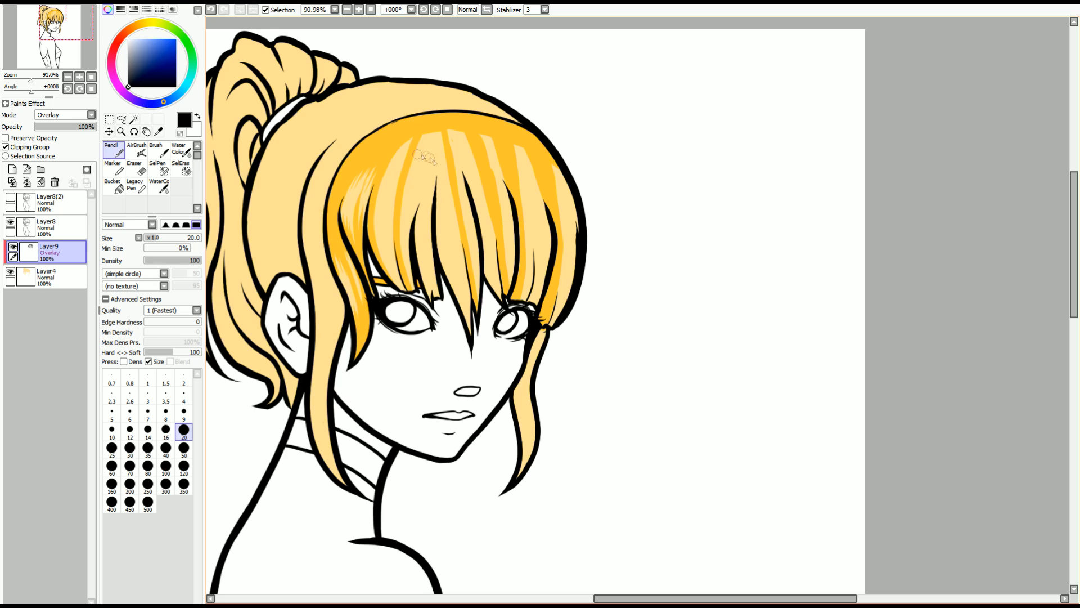
mouse_move(408, 293)
mouse_down()
mouse_move(392, 228)
mouse_move(407, 149)
mouse_up()
key(ctrl+z)
key(ctrl+z)
Step: Fill the upper part of the fringe with short tapered shading streaks
drag(414, 203, 433, 132)
drag(402, 228, 426, 133)
drag(412, 179, 432, 129)
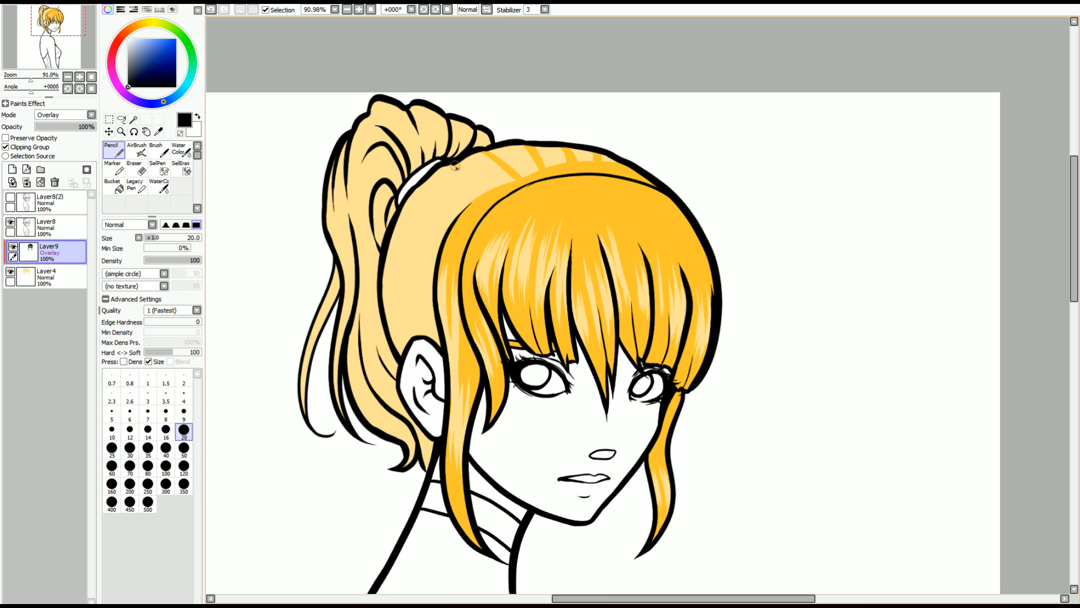
Step: Add tapered shading streaks to the pulled-back hair, from behind the fringe to the hair tie and down to the ear
drag(490, 189, 455, 168)
drag(460, 212, 439, 178)
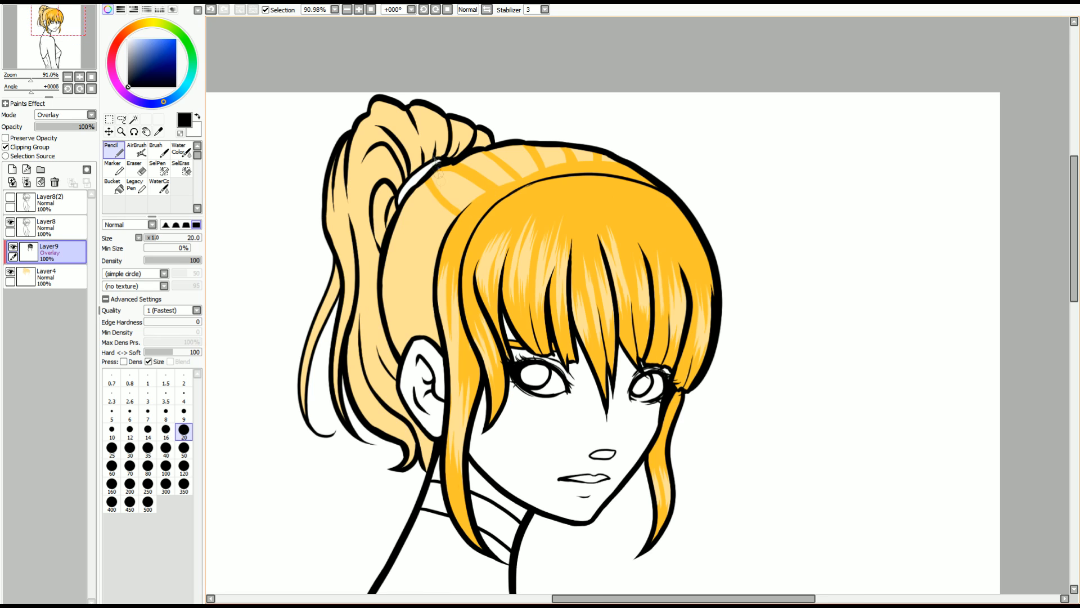
mouse_move(407, 209)
mouse_down()
mouse_move(444, 251)
mouse_move(381, 238)
mouse_move(424, 284)
mouse_move(392, 252)
mouse_move(425, 337)
mouse_up()
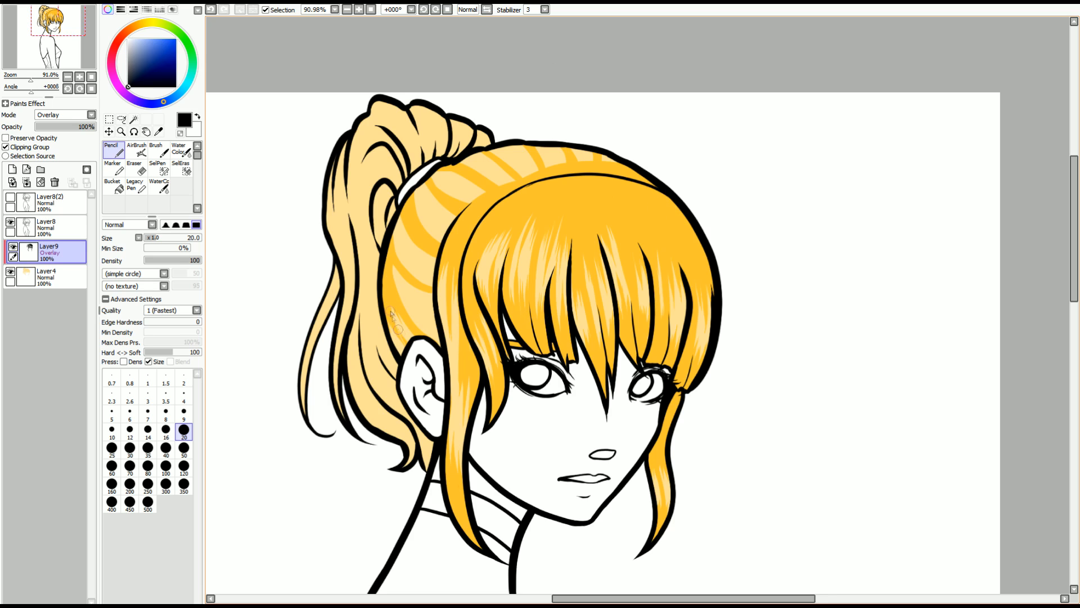
drag(397, 256, 446, 325)
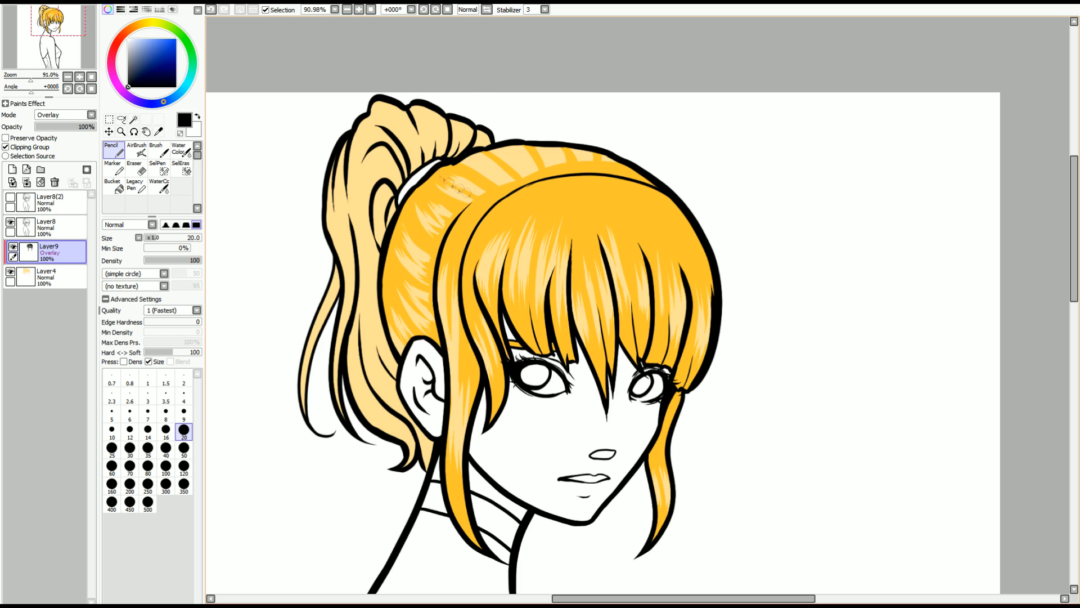
drag(464, 161, 488, 170)
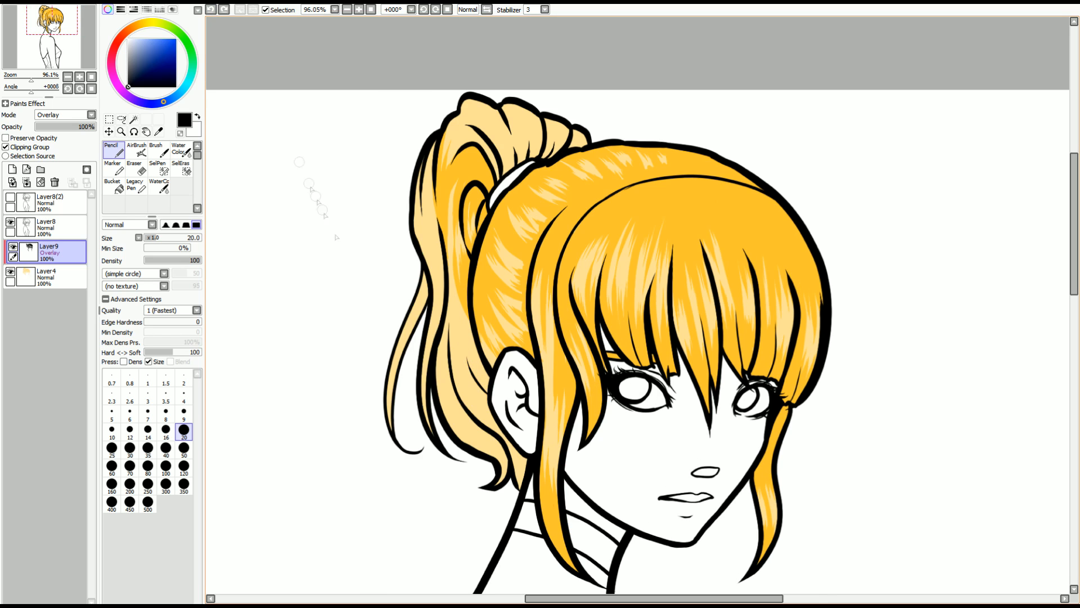
Step: Shade the hanging ponytail strands and the nape hair with long tapered streaks
drag(463, 332, 483, 383)
drag(456, 292, 491, 428)
drag(454, 338, 460, 392)
drag(455, 297, 470, 377)
drag(505, 442, 521, 495)
drag(450, 307, 450, 413)
mouse_move(449, 332)
mouse_down()
mouse_move(461, 406)
mouse_move(446, 376)
mouse_move(456, 399)
mouse_up()
drag(500, 485, 496, 448)
Step: Shade the upper locks of the ponytail above the hair tie with short tapered streaks
mouse_move(488, 116)
mouse_down()
mouse_move(467, 98)
mouse_move(474, 123)
mouse_up()
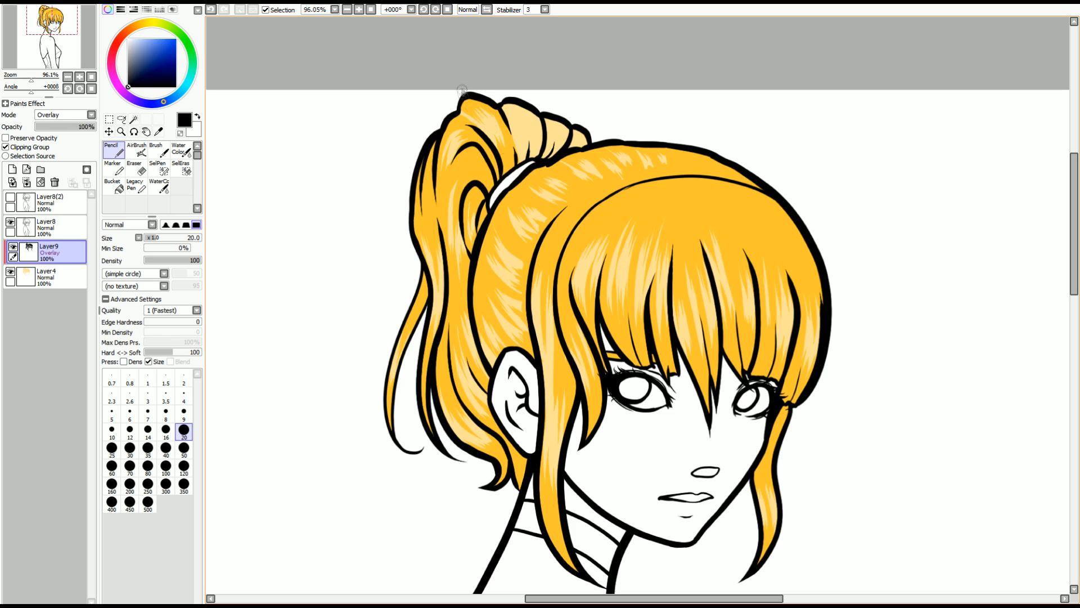
mouse_move(506, 110)
mouse_down()
mouse_move(518, 169)
mouse_move(519, 104)
mouse_up()
mouse_move(536, 159)
mouse_down()
mouse_move(545, 108)
mouse_move(572, 124)
mouse_up()
drag(621, 107, 609, 94)
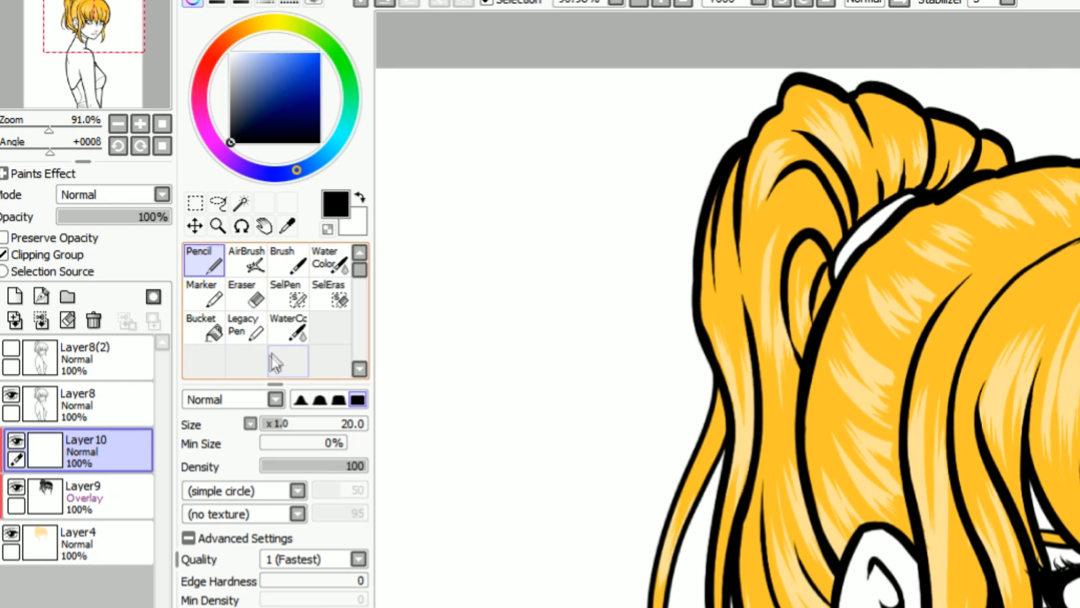
Step: Sample the hair's yellow, change it to a darker orange-brown and return to the Pencil
click(161, 131)
click(721, 548)
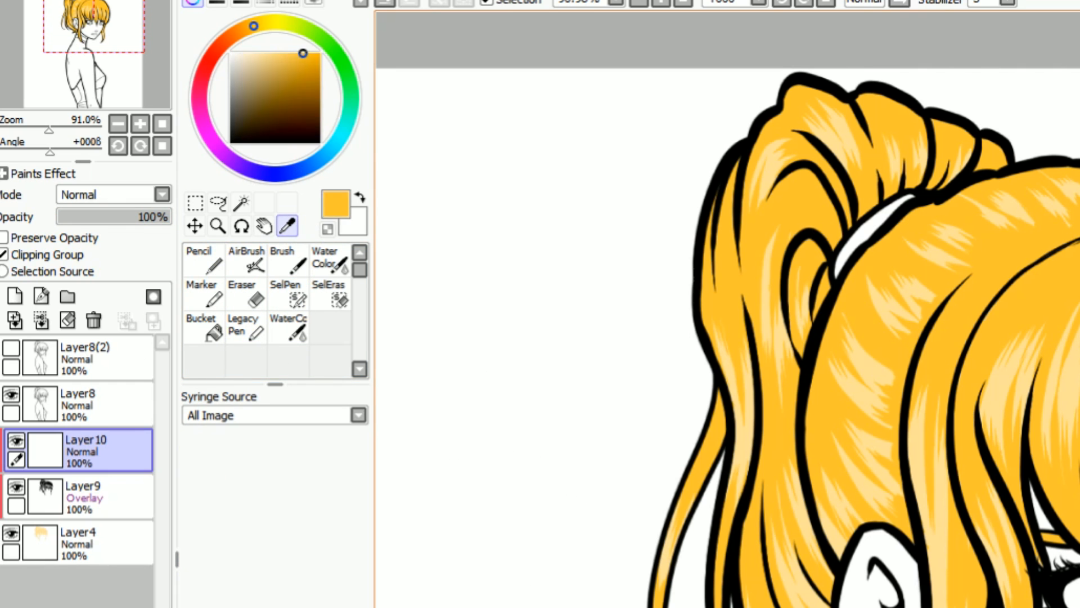
click(236, 36)
click(295, 79)
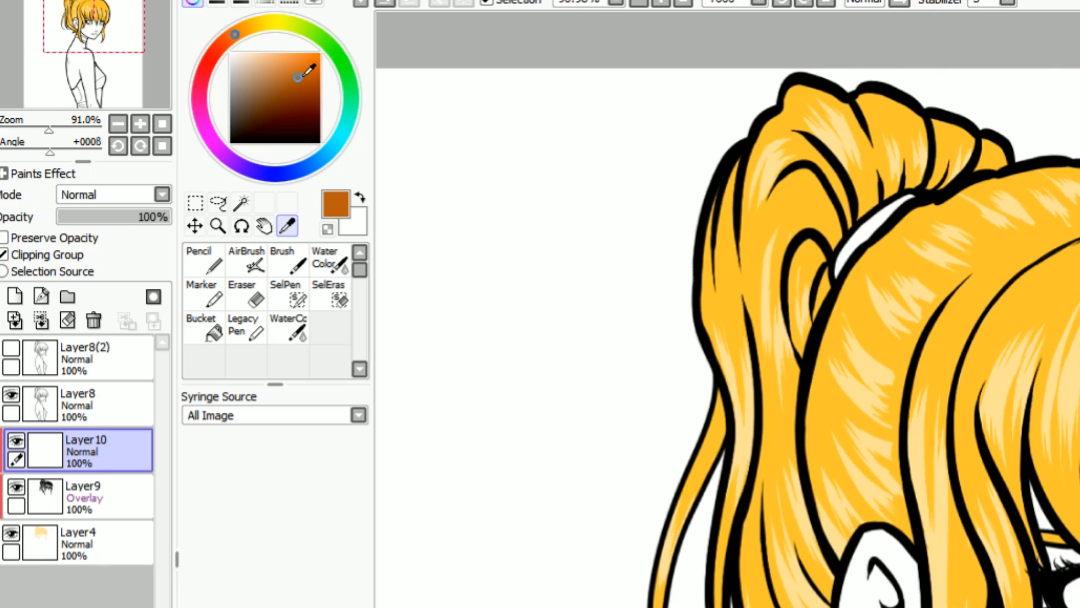
click(203, 260)
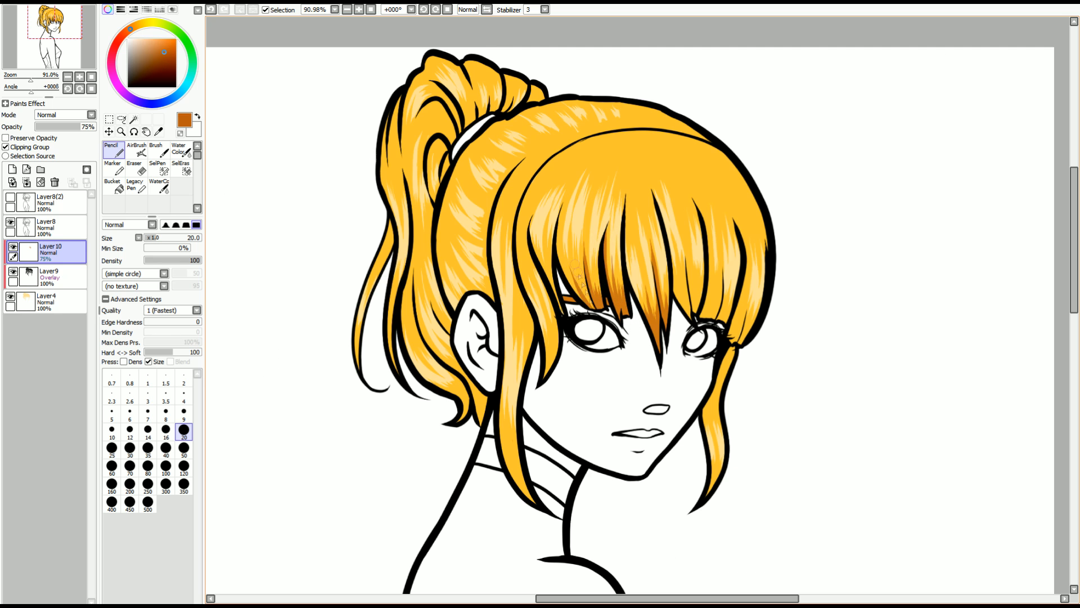
Step: Add orange-brown shading streaks to the fringe tips and down from the fringe's upper edge above the far eye
mouse_move(688, 272)
mouse_down()
mouse_move(697, 332)
mouse_move(724, 269)
mouse_up()
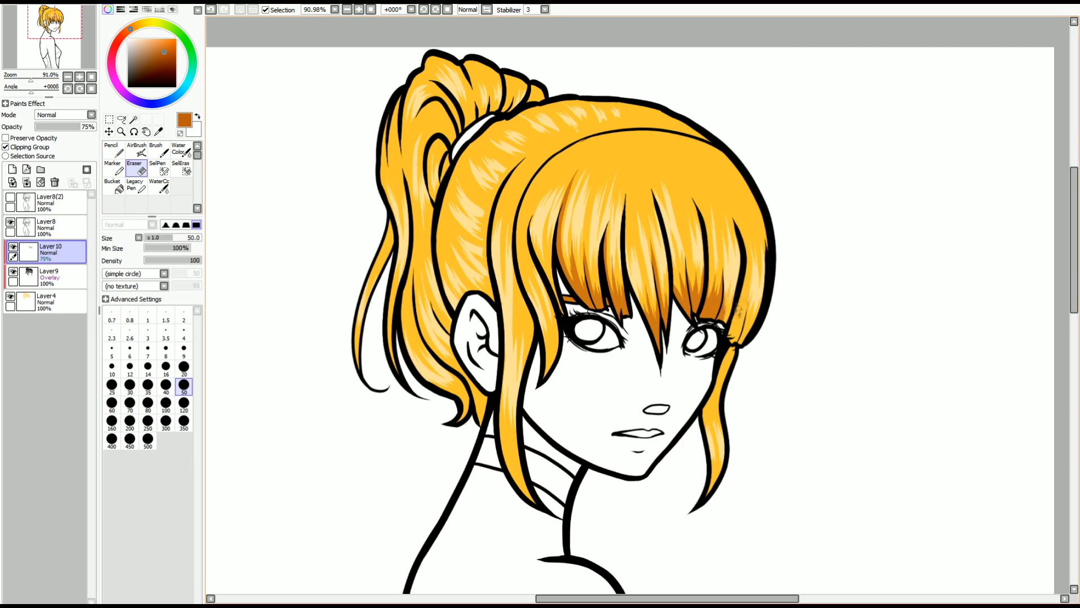
drag(683, 169, 710, 225)
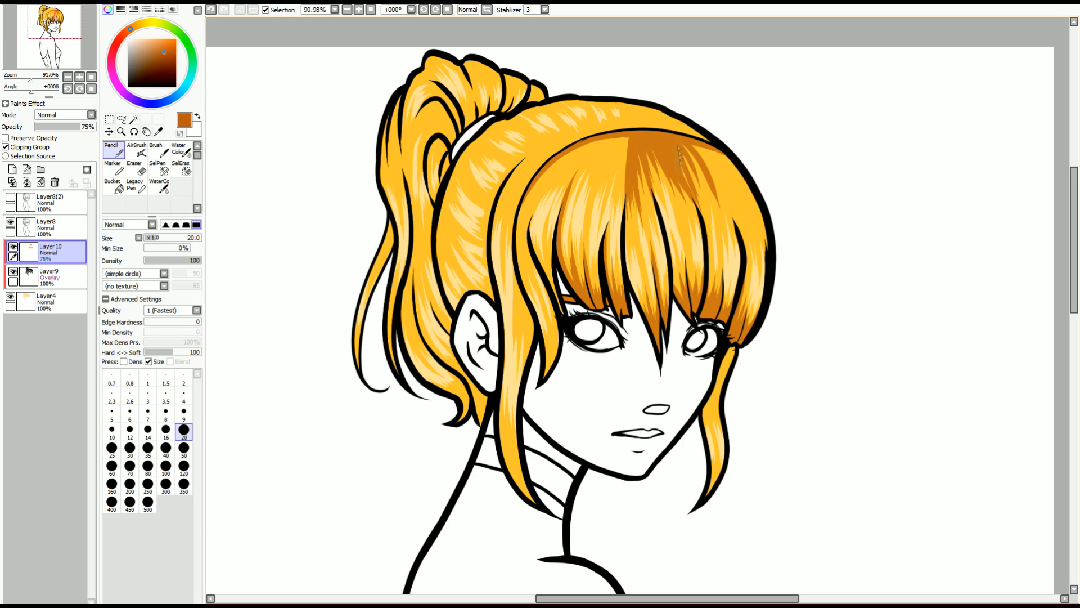
drag(680, 149, 703, 222)
mouse_move(685, 145)
mouse_down()
mouse_move(710, 166)
mouse_move(723, 231)
mouse_move(722, 202)
mouse_move(751, 235)
mouse_up()
drag(726, 154, 749, 233)
Step: Lower the orange-brown layer's opacity to 55% and extend the streaks along the rest of the fringe's upper edge
drag(75, 126, 68, 127)
drag(624, 138, 594, 200)
mouse_move(622, 144)
mouse_down()
mouse_move(608, 194)
mouse_move(621, 192)
mouse_up()
drag(633, 135, 557, 183)
drag(591, 143, 535, 194)
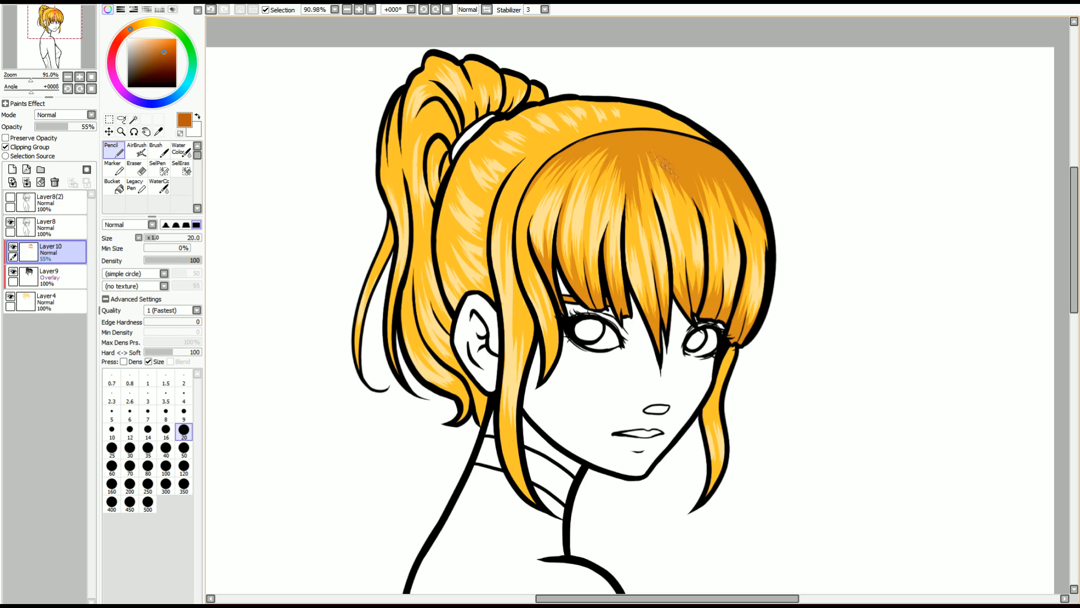
Step: Add orange-brown shading to the side locks framing the face, from their roots to their tips
drag(546, 374, 557, 332)
mouse_move(560, 160)
mouse_down()
mouse_move(529, 219)
mouse_move(529, 248)
mouse_up()
drag(532, 189, 521, 263)
drag(720, 420, 732, 353)
drag(710, 457, 714, 485)
drag(513, 419, 540, 516)
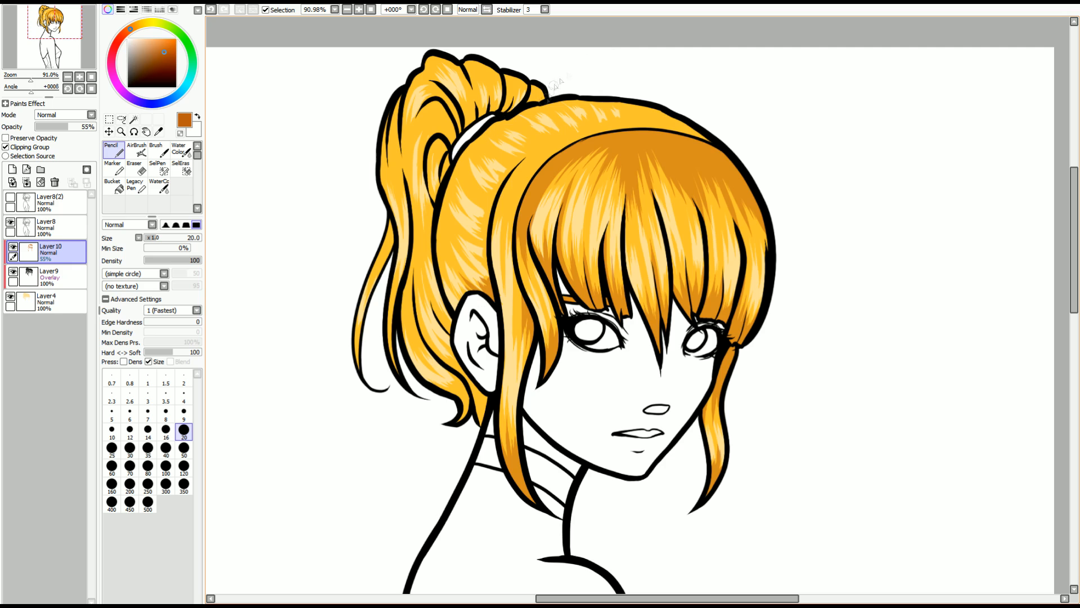
Step: Add orange-brown shading streaks to the pulled-back hair around the crown and to the ponytail
drag(649, 105, 698, 132)
mouse_move(625, 93)
mouse_down()
mouse_move(648, 120)
mouse_move(603, 118)
mouse_up()
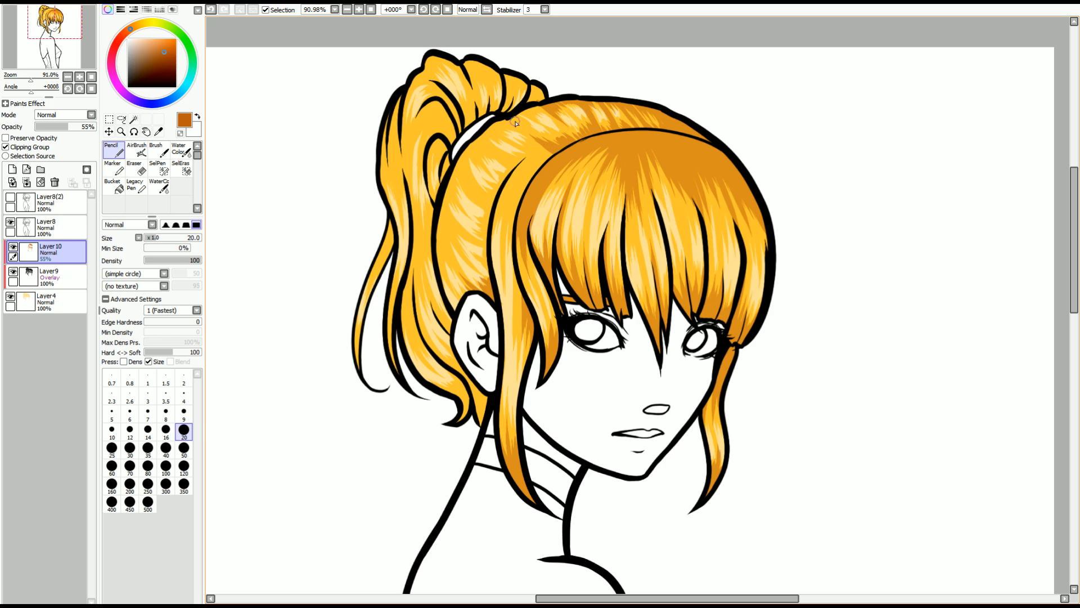
drag(477, 138, 501, 157)
drag(533, 159, 534, 168)
drag(517, 183, 508, 231)
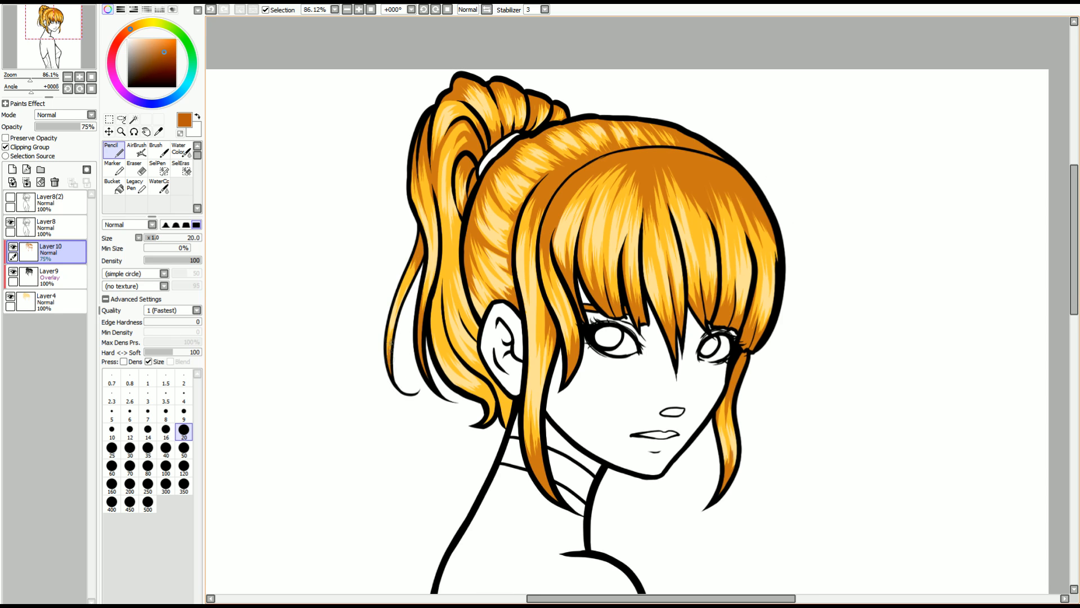
drag(438, 278, 444, 324)
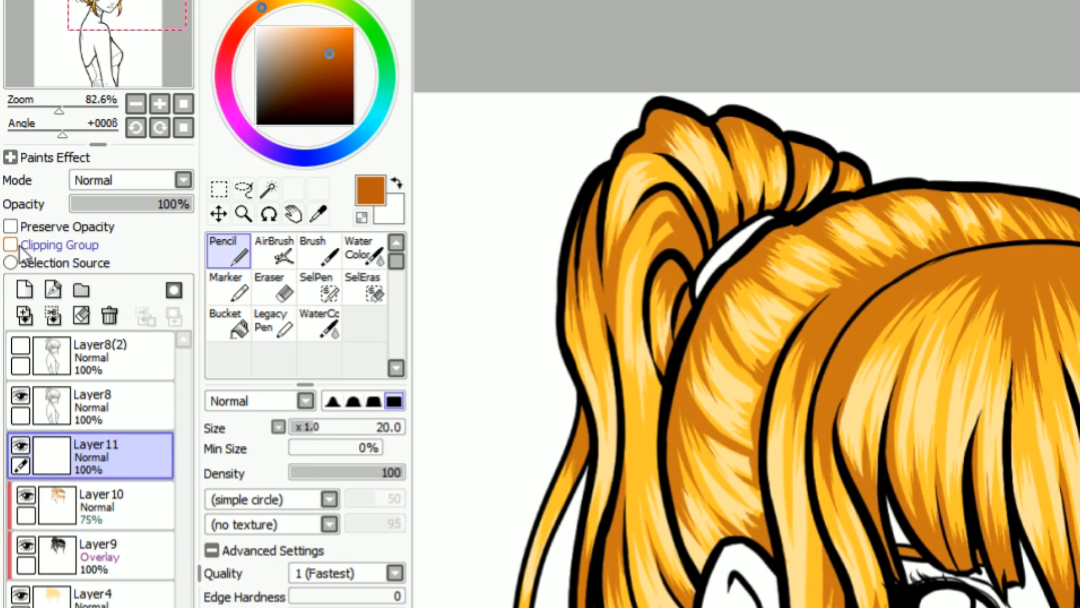
Step: Clip the new layer above the orange-brown shading, set it to Overlay mode and switch the drawing colour to white
click(5, 147)
click(91, 114)
click(62, 153)
click(398, 182)
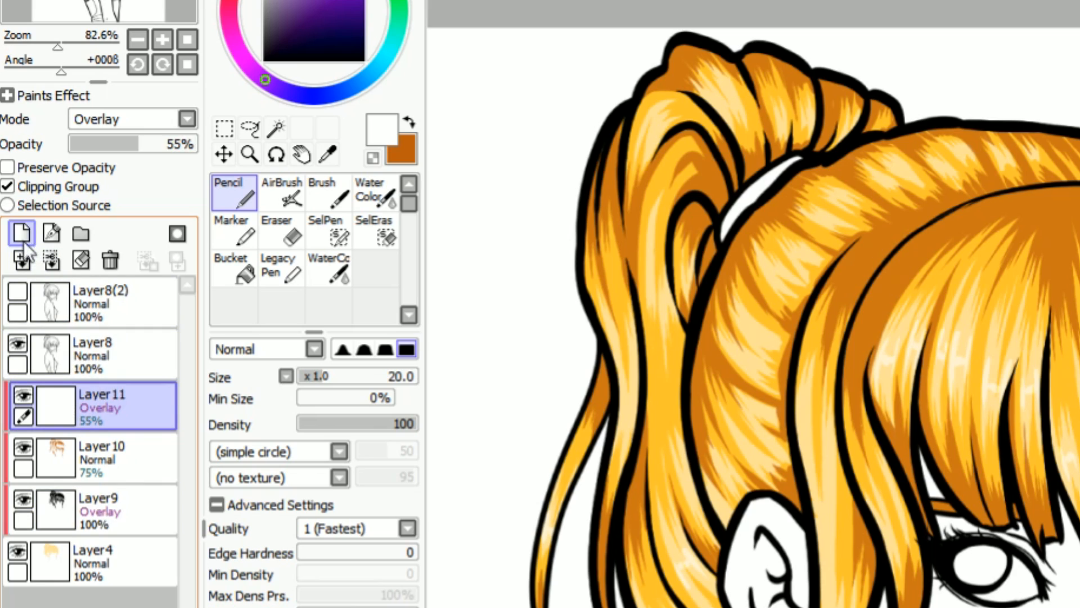
Step: Add another clipped layer in Overlay mode, set the colour to black and switch to the AirBrush
click(11, 169)
click(14, 145)
click(68, 115)
click(68, 150)
drag(56, 37, 54, 33)
drag(318, 16, 247, 71)
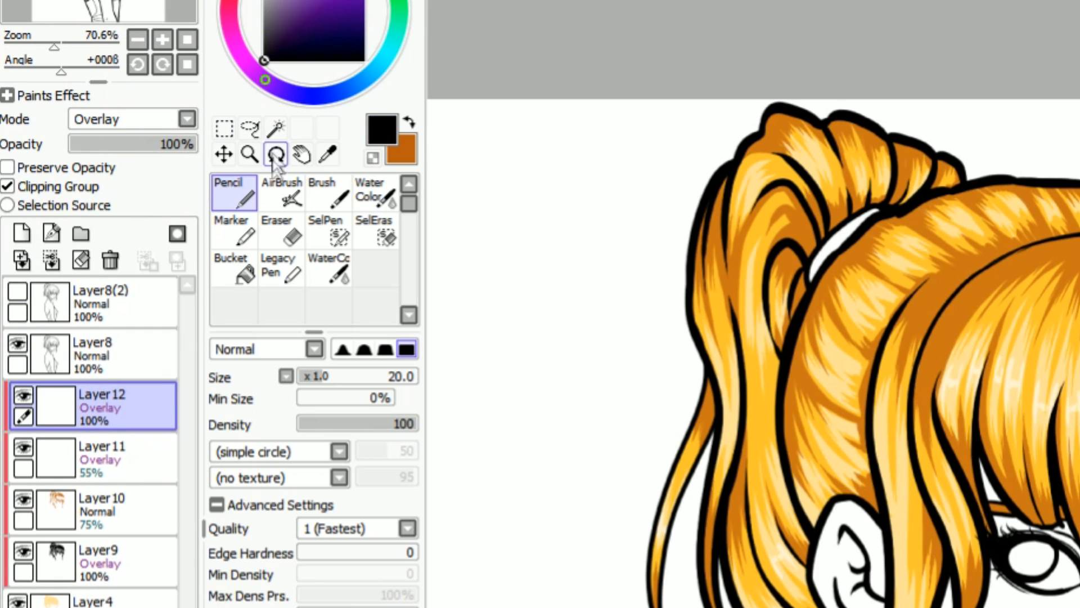
click(282, 190)
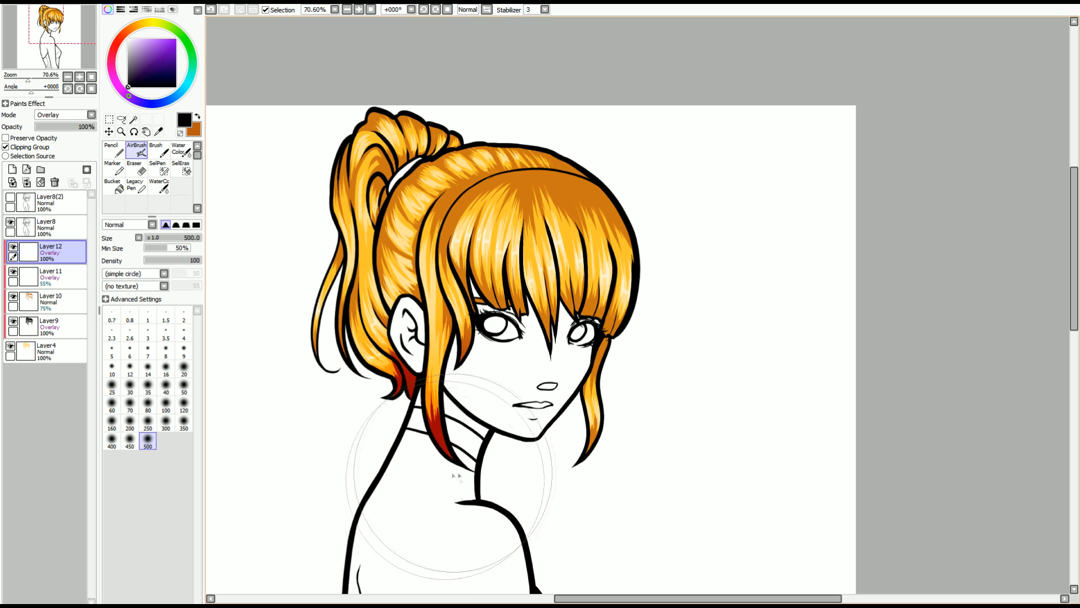
Step: Airbrush black over the side lock tips, fringe tips and top of the hair at size 500, and lower the layer's opacity to 32%
drag(457, 476, 591, 478)
mouse_move(529, 355)
mouse_down()
mouse_move(503, 343)
mouse_move(579, 335)
mouse_up()
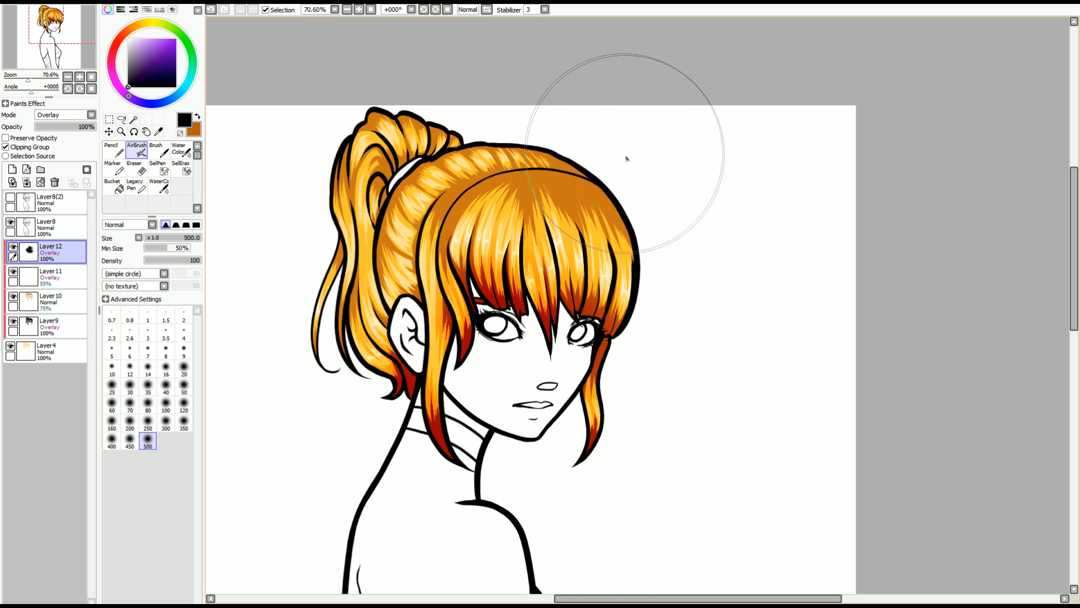
mouse_move(366, 118)
mouse_down()
mouse_move(375, 135)
mouse_move(348, 153)
mouse_up()
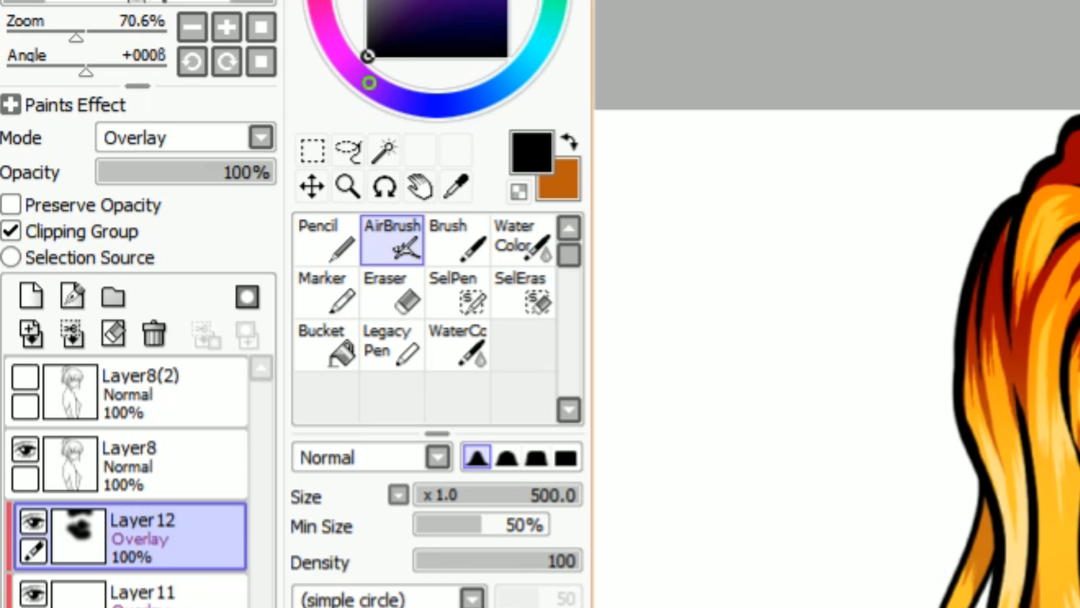
drag(208, 173, 153, 172)
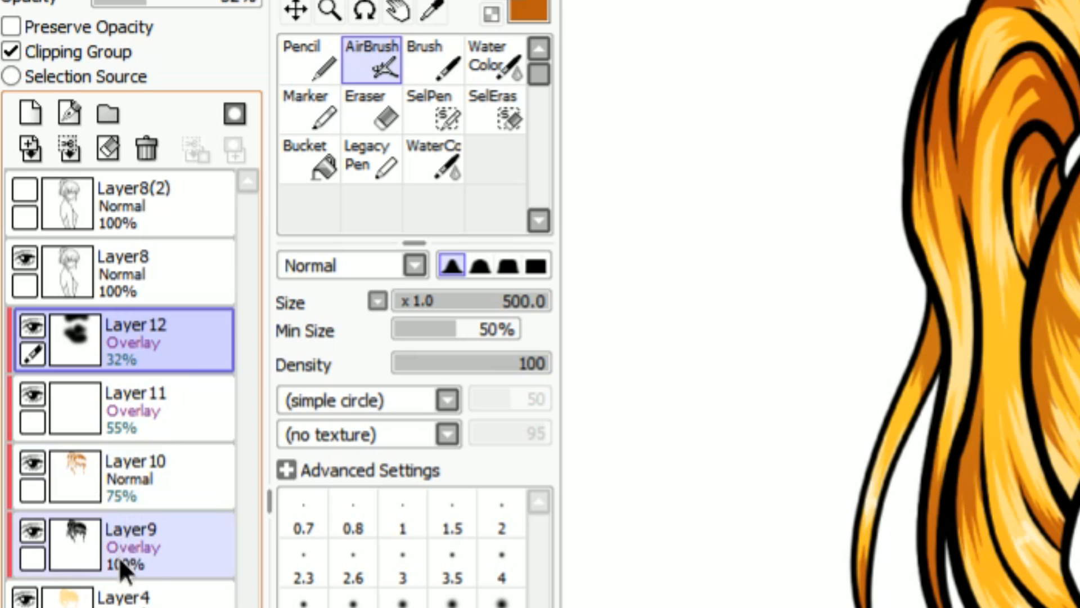
Step: Merge the clipped hair shading and highlight layers down into the base hair colour layer
click(119, 554)
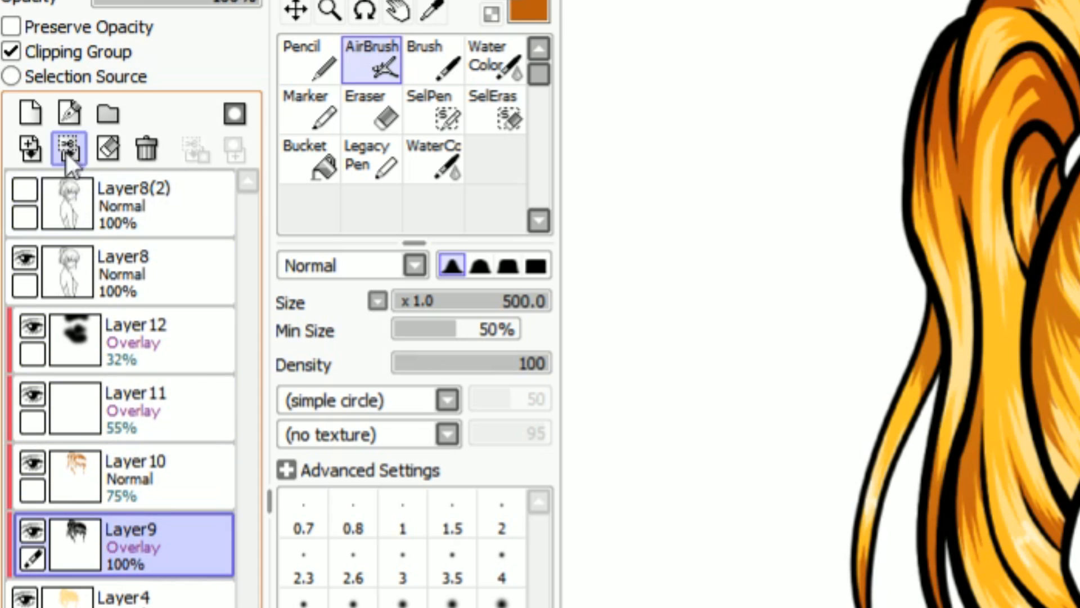
click(73, 337)
click(113, 473)
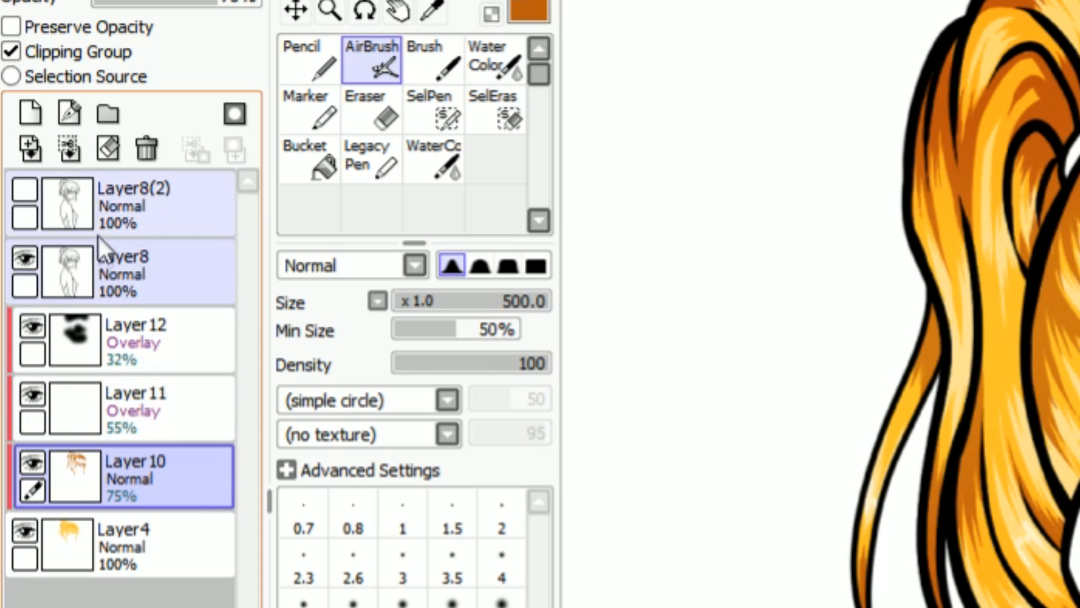
click(71, 149)
click(109, 394)
click(69, 150)
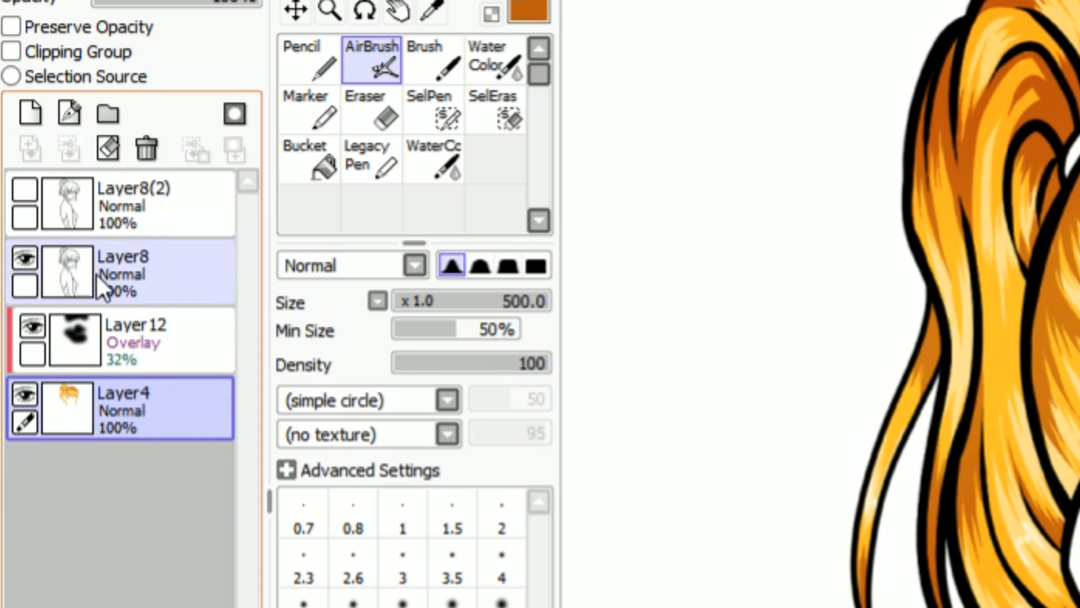
click(102, 328)
click(69, 151)
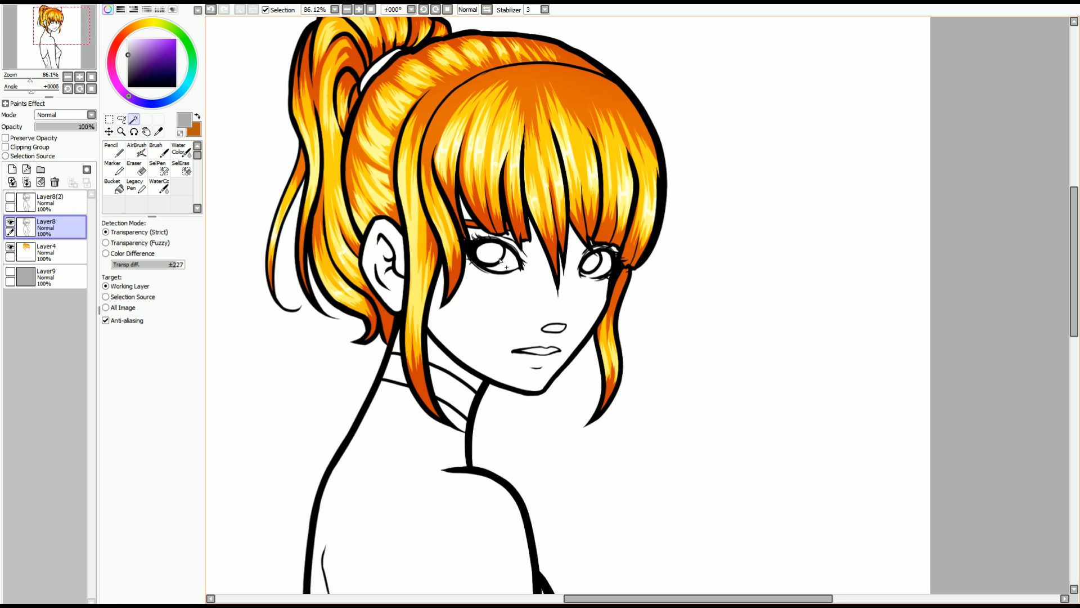
Step: Select both irises and fill them with light blue on a new layer beneath the hair colour layer
click(489, 253)
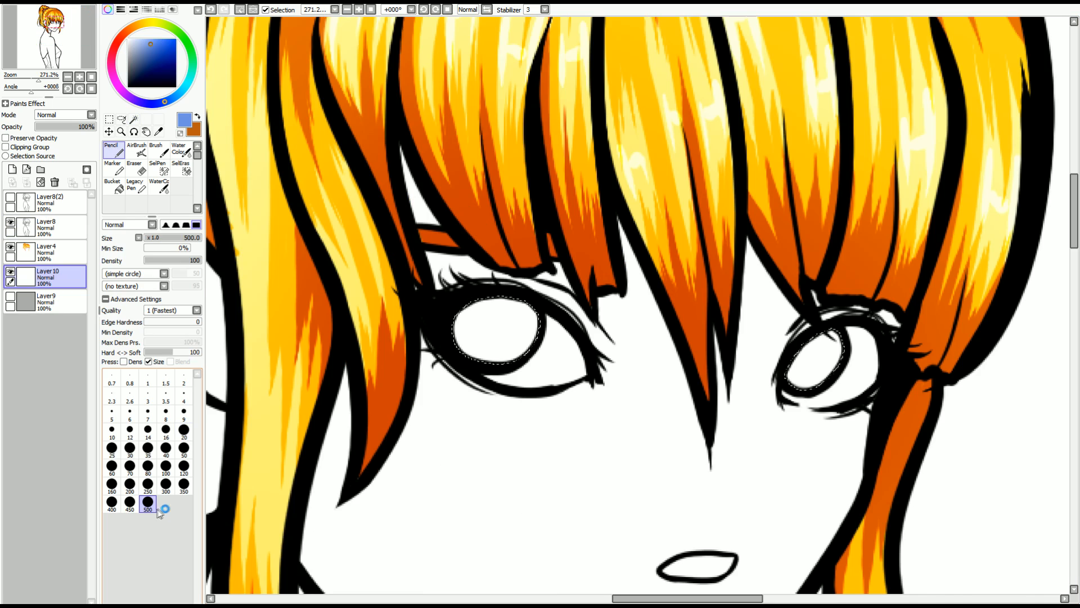
drag(484, 326, 506, 338)
drag(810, 360, 919, 352)
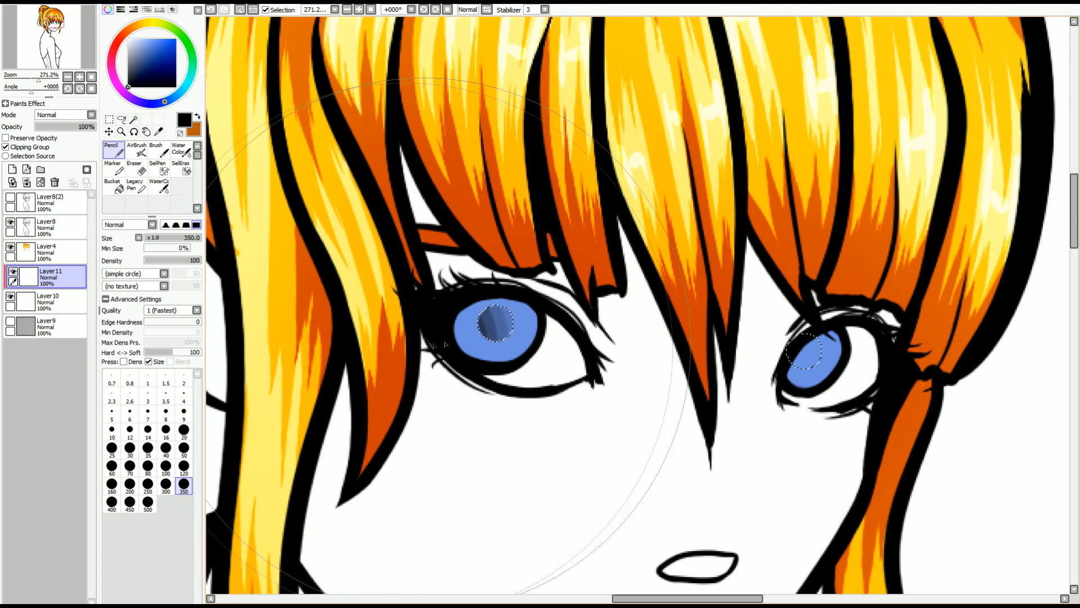
Step: Fill round black pupils and airbrush black over the upper irises at size 50, using clipped Overlay layers
drag(489, 320, 498, 323)
drag(801, 349, 808, 351)
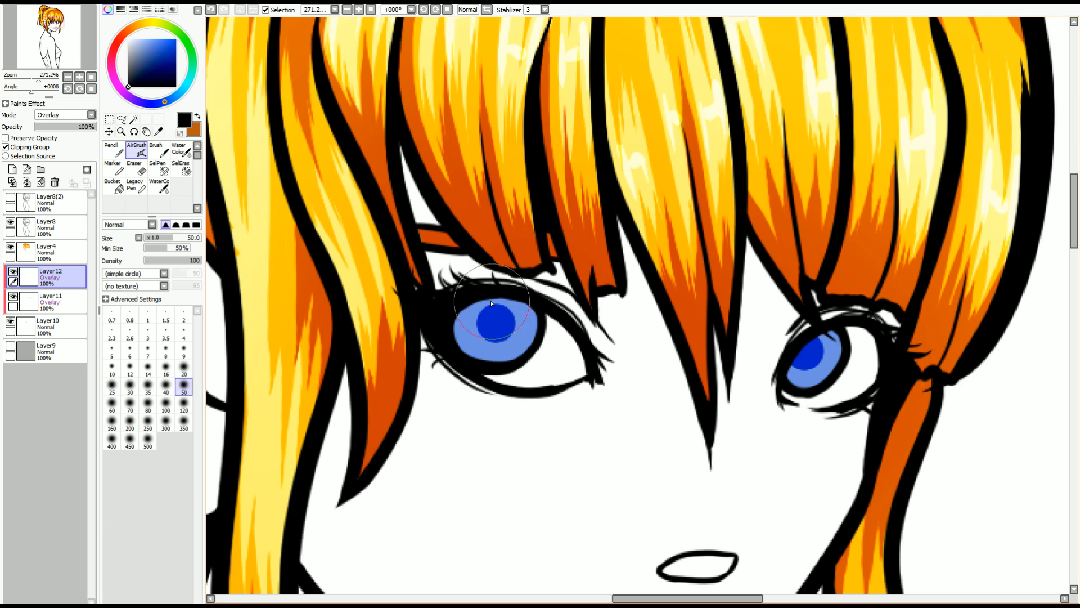
mouse_move(468, 287)
mouse_down()
mouse_move(426, 296)
mouse_move(579, 295)
mouse_up()
drag(819, 324, 772, 313)
Step: Brighten the lower parts of both irises with white on clipped Overlay layers
click(179, 149)
click(184, 420)
mouse_move(457, 314)
mouse_down()
mouse_move(475, 324)
mouse_move(464, 329)
mouse_move(529, 329)
mouse_move(518, 352)
mouse_up()
mouse_move(797, 371)
mouse_down()
mouse_move(830, 349)
mouse_move(842, 369)
mouse_up()
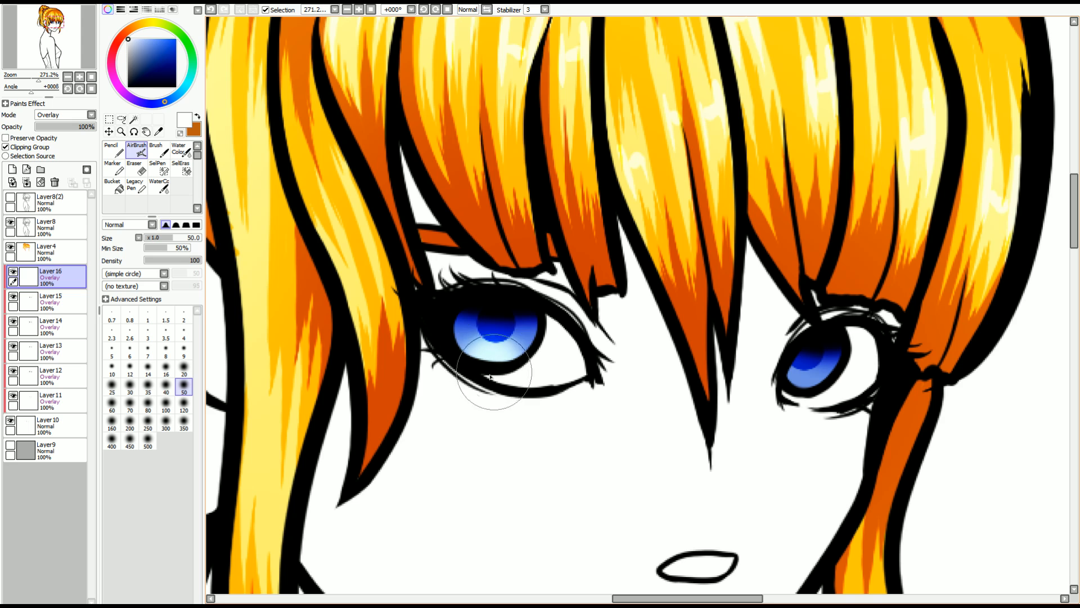
mouse_move(820, 410)
mouse_down()
mouse_move(806, 390)
mouse_move(798, 404)
mouse_up()
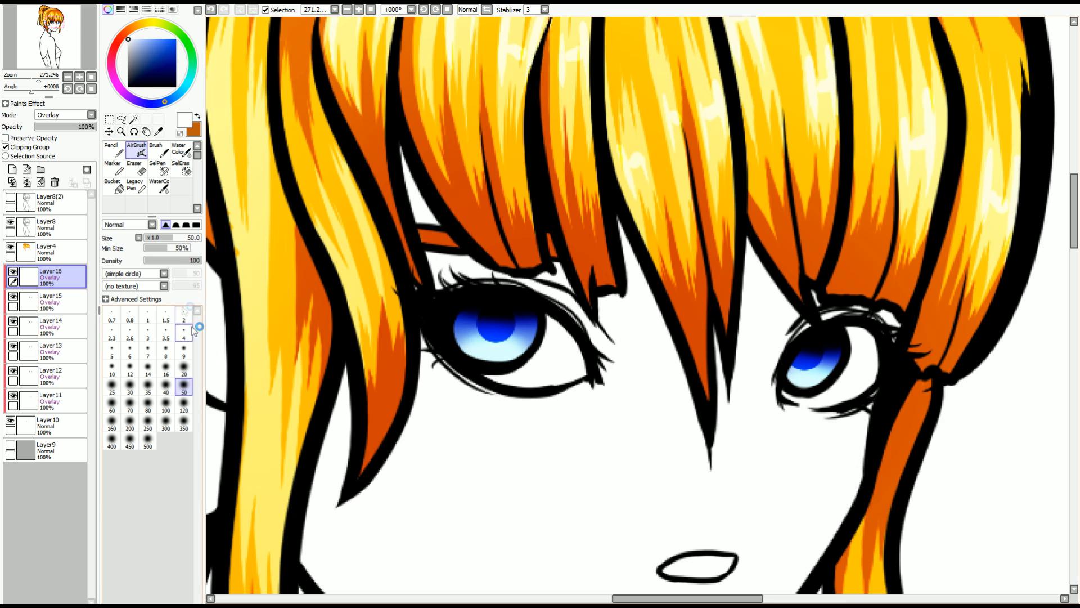
Step: On a new clipped Normal layer, paint pale sky blue over the lower irises with the Pencil and lower the layer's opacity to 40%
click(12, 169)
click(141, 38)
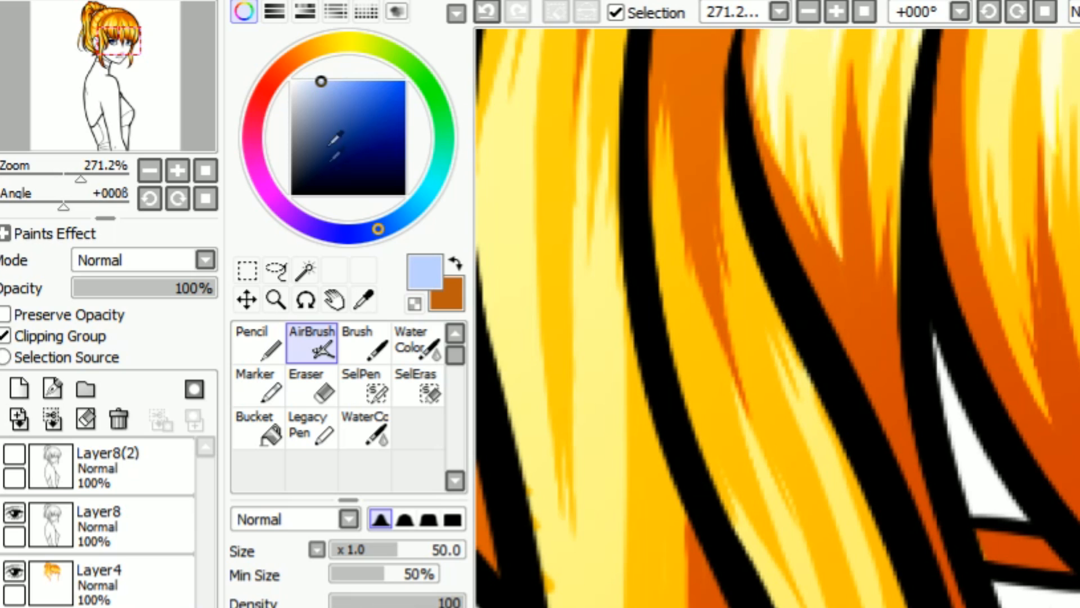
click(410, 210)
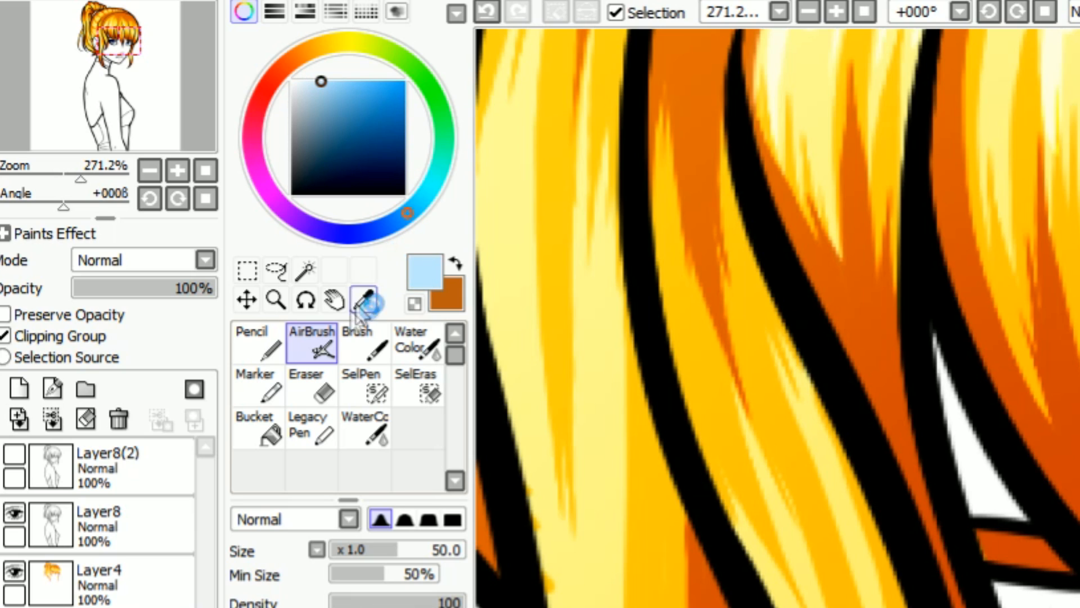
click(258, 343)
click(496, 362)
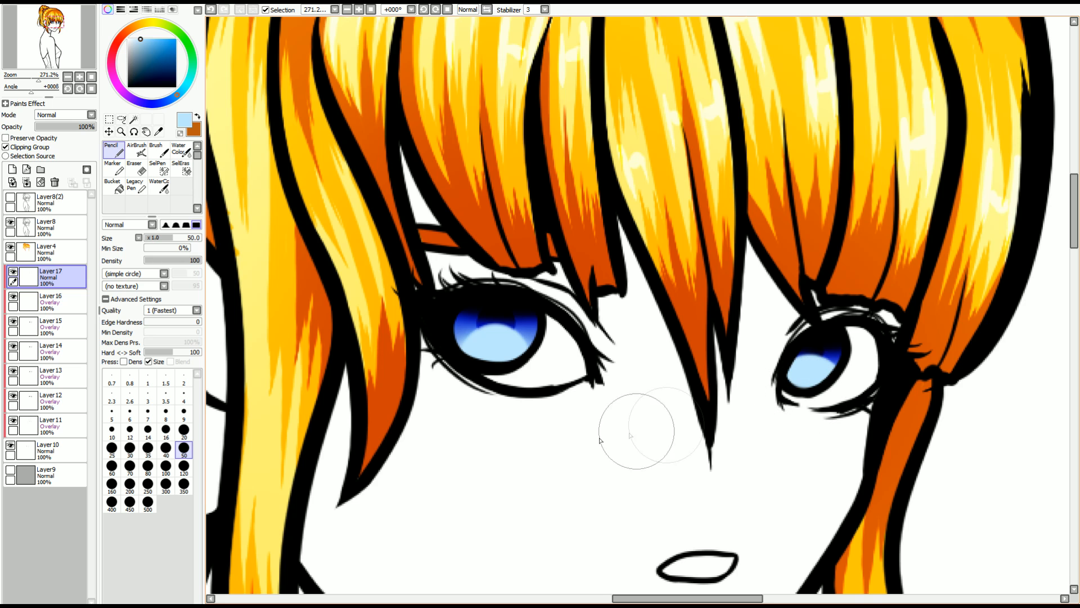
click(59, 127)
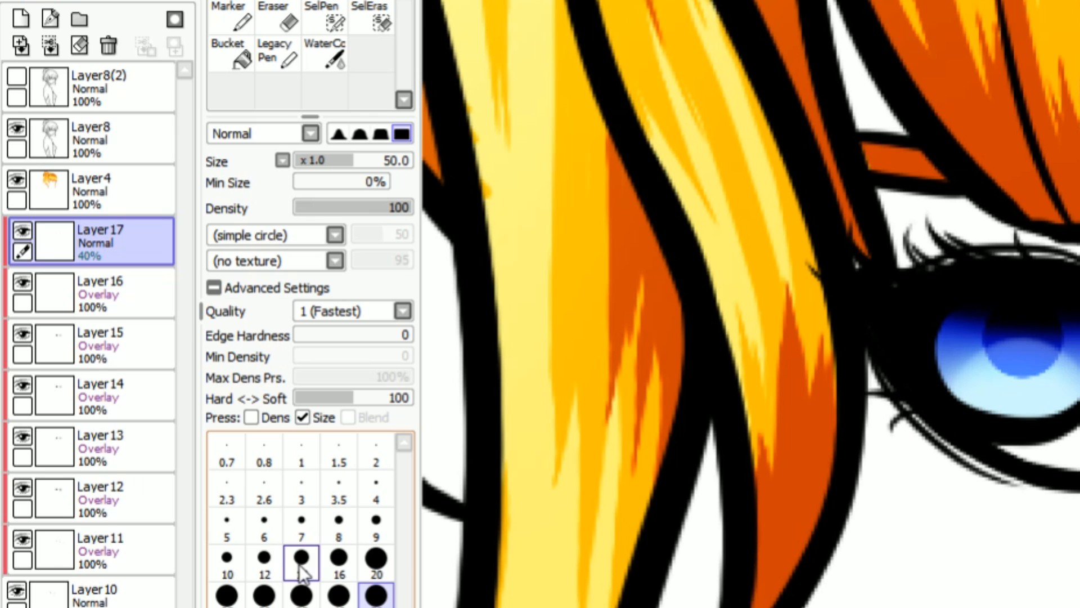
Step: Merge the clipped eye shading layers one after another down into the base iris layer
click(48, 422)
click(55, 182)
click(50, 46)
click(79, 444)
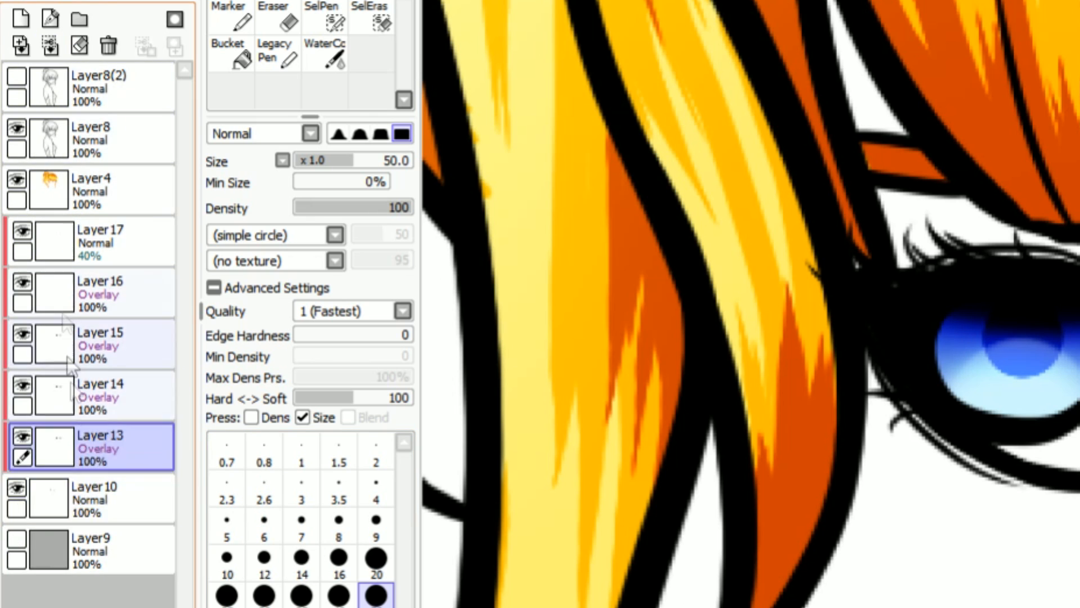
click(50, 46)
click(76, 397)
click(50, 46)
click(73, 346)
click(49, 46)
click(71, 295)
click(49, 46)
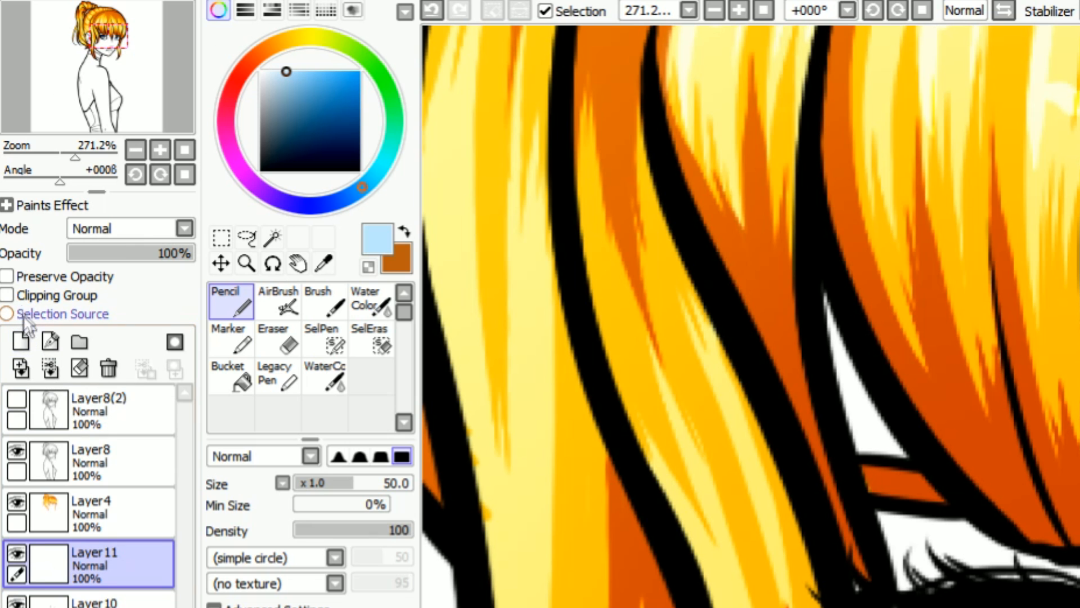
Step: Clip the new layer to the iris layer, flood it with dark blue and blend it over the iris colours
click(7, 295)
click(309, 207)
click(359, 101)
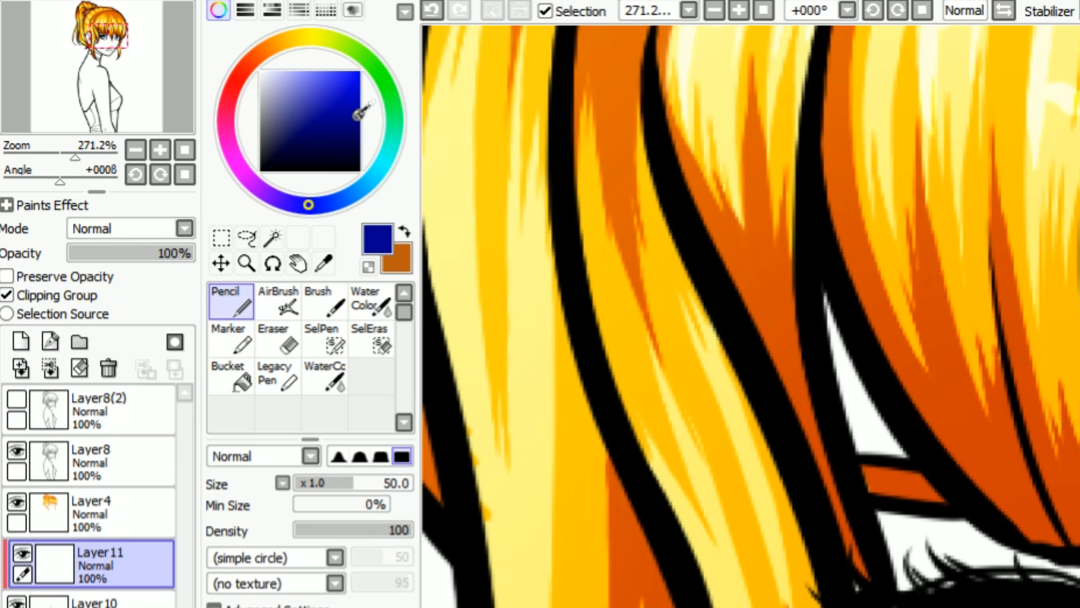
click(230, 376)
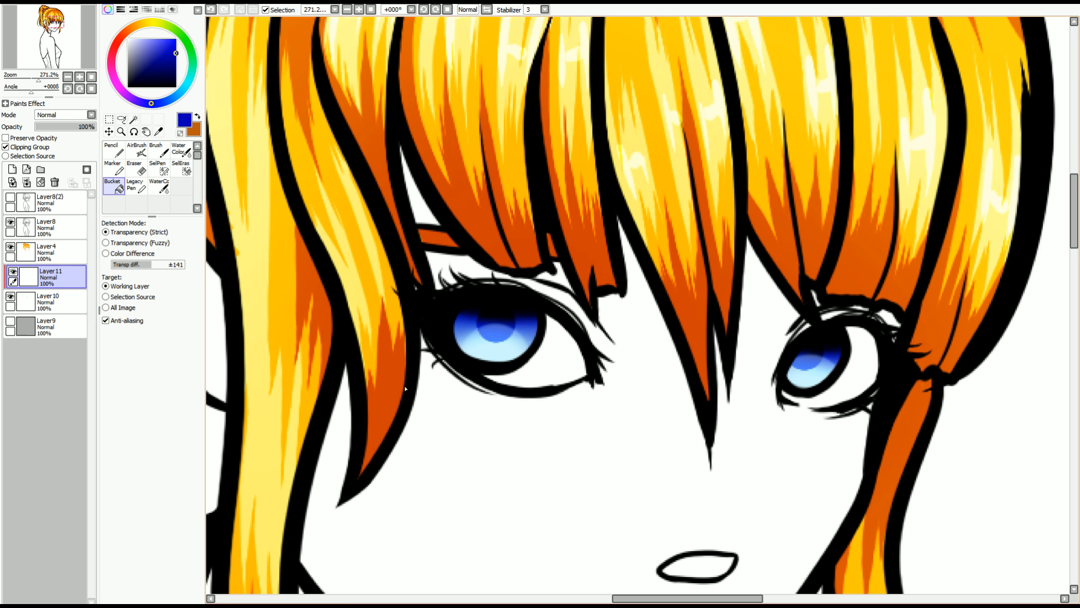
click(403, 390)
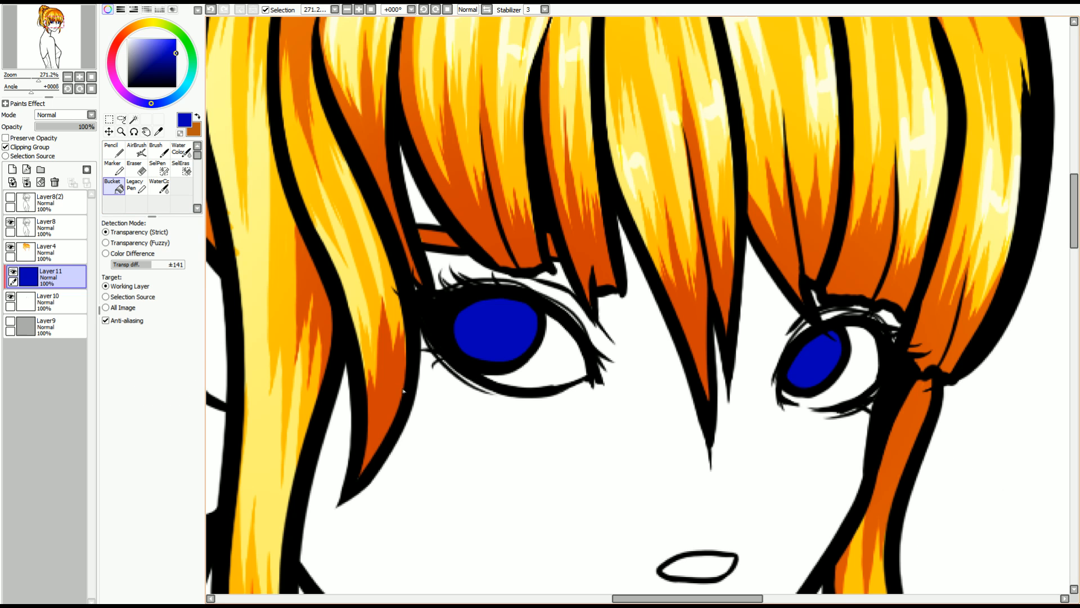
click(64, 139)
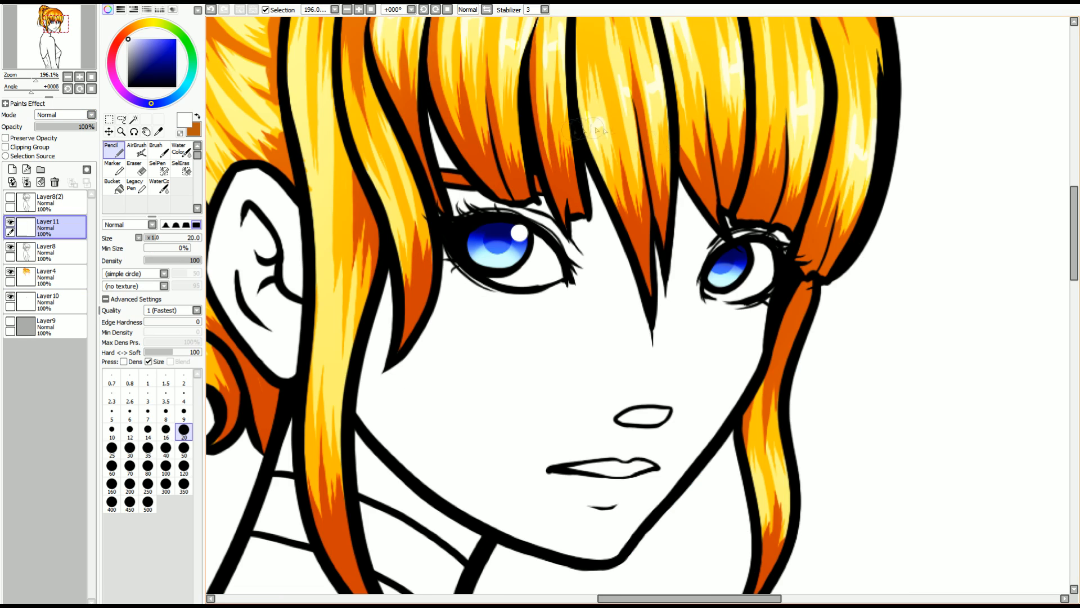
Step: Dot white highlights on the eyes, with smaller ones at size 9, and sample light blue from the iris for dots beside the pupils
click(742, 253)
click(184, 414)
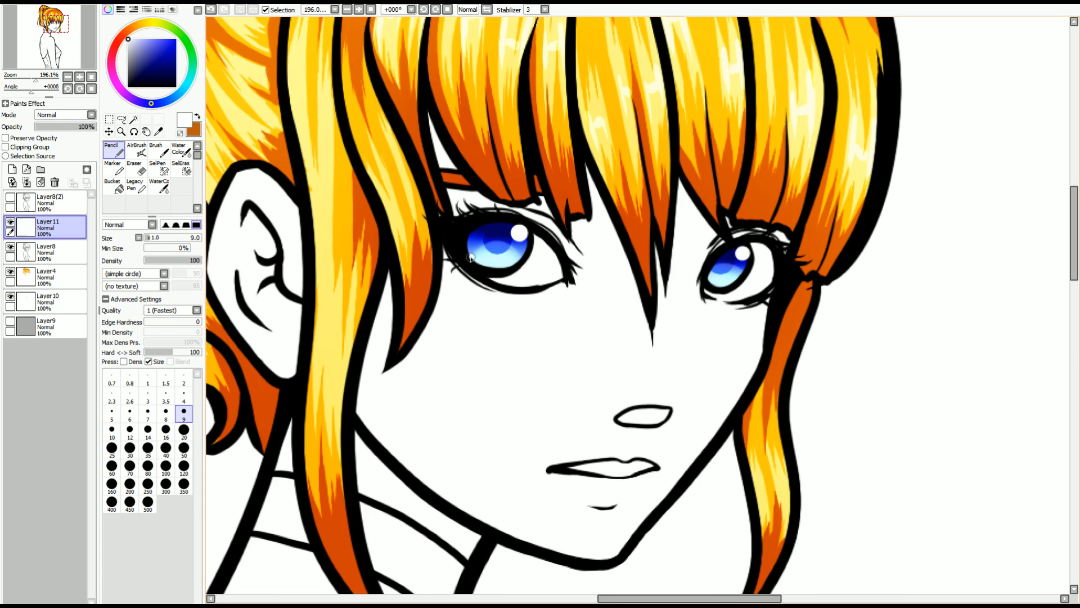
alt+click(710, 279)
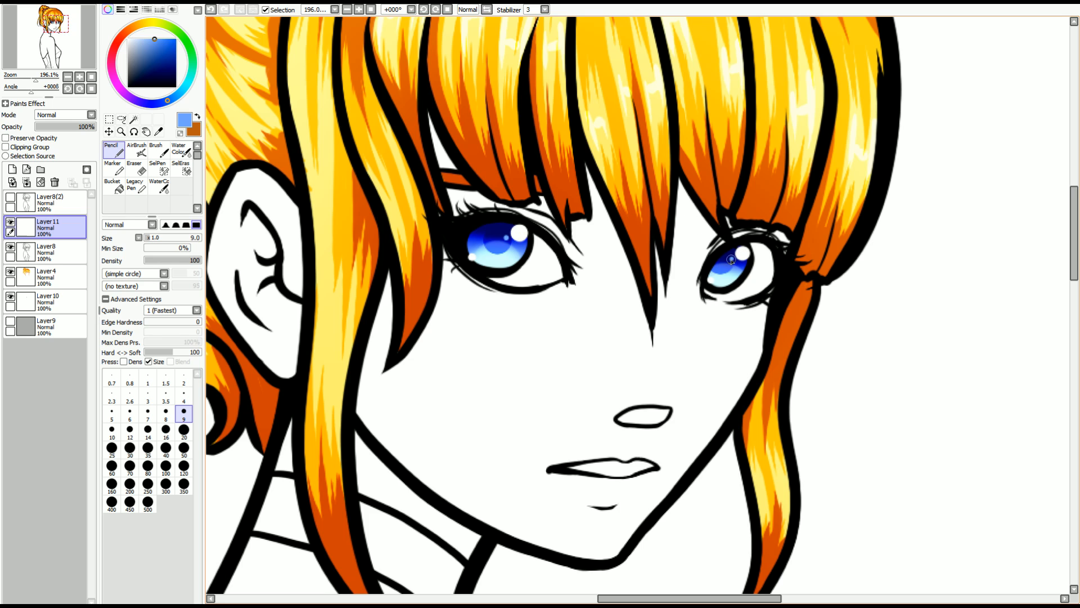
Step: On a new layer above the eye highlights, airbrush saturated blue over both irises at size 50 and set the layer to Luminosity at 40% opacity
click(13, 169)
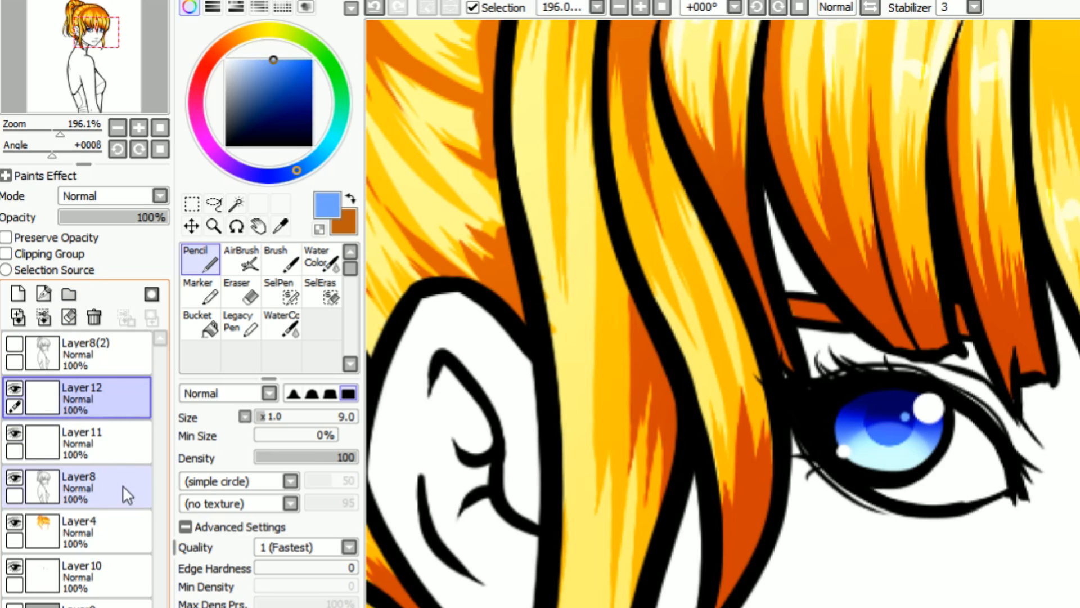
click(316, 163)
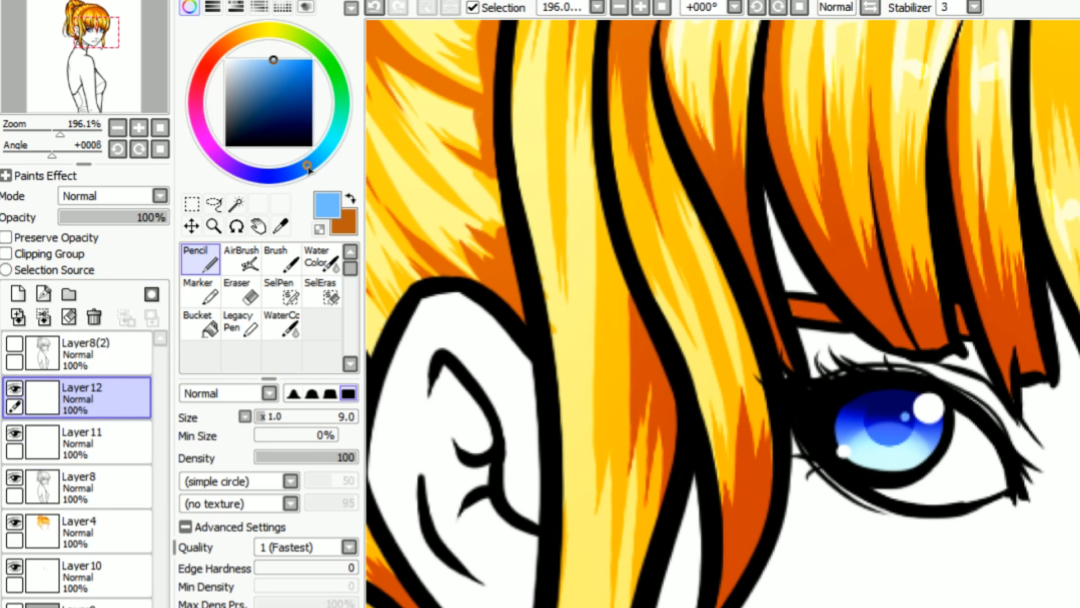
drag(299, 91, 318, 45)
click(286, 174)
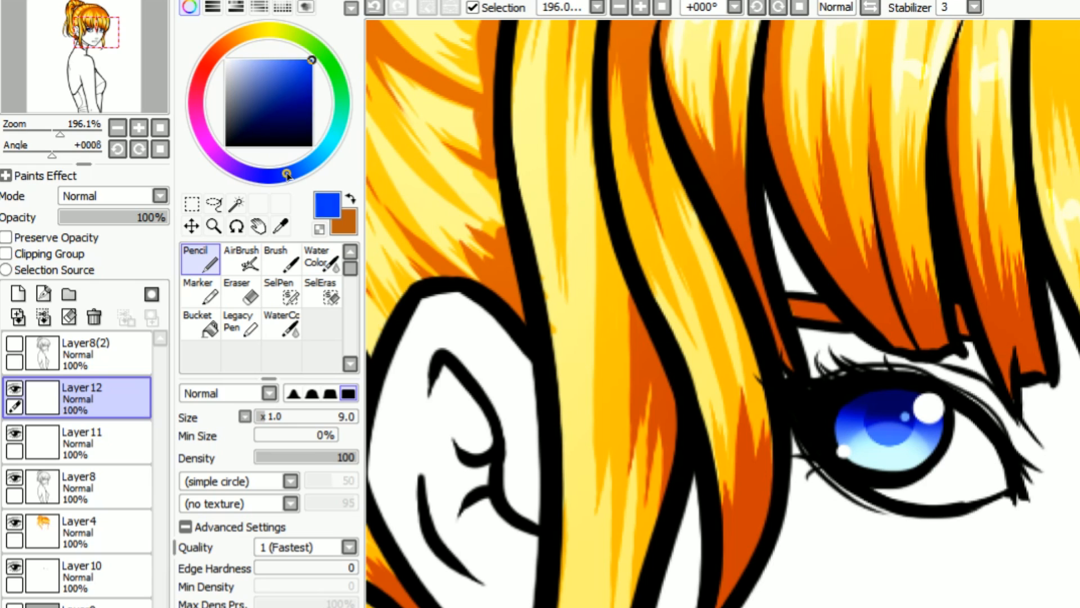
click(136, 149)
click(184, 387)
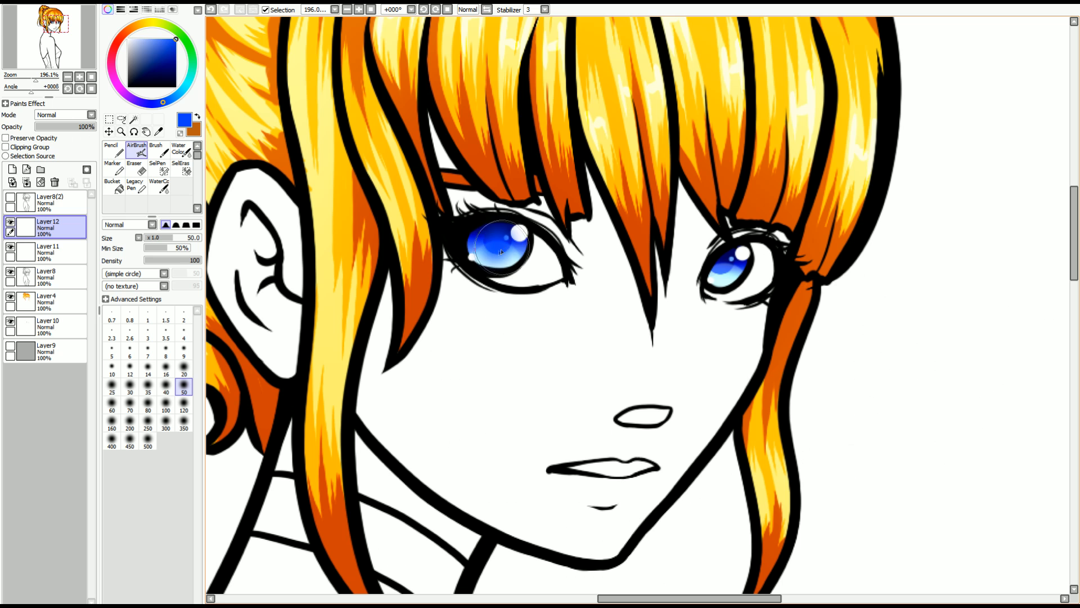
mouse_move(484, 243)
mouse_down()
mouse_move(501, 248)
mouse_move(491, 256)
mouse_move(502, 244)
mouse_move(494, 249)
mouse_up()
key([)
mouse_move(722, 273)
mouse_down()
mouse_move(736, 263)
mouse_move(722, 279)
mouse_up()
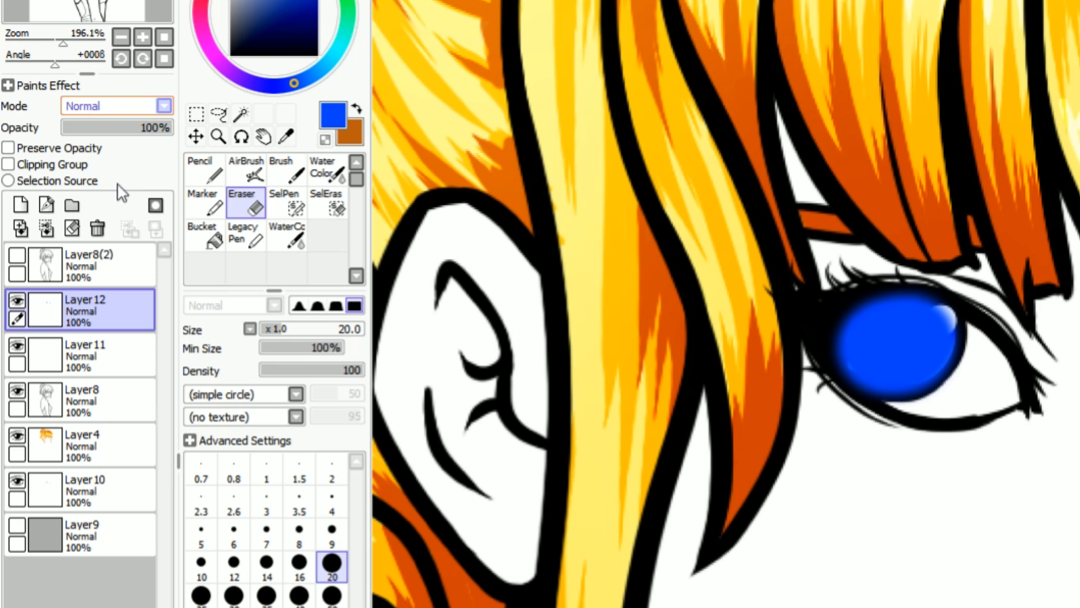
click(65, 159)
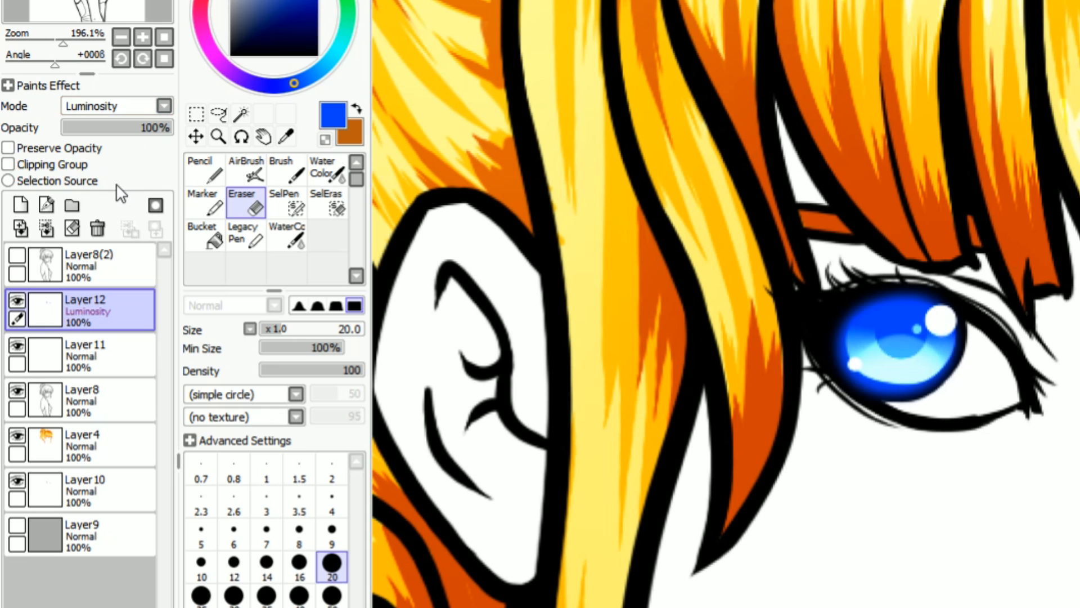
drag(109, 128, 120, 128)
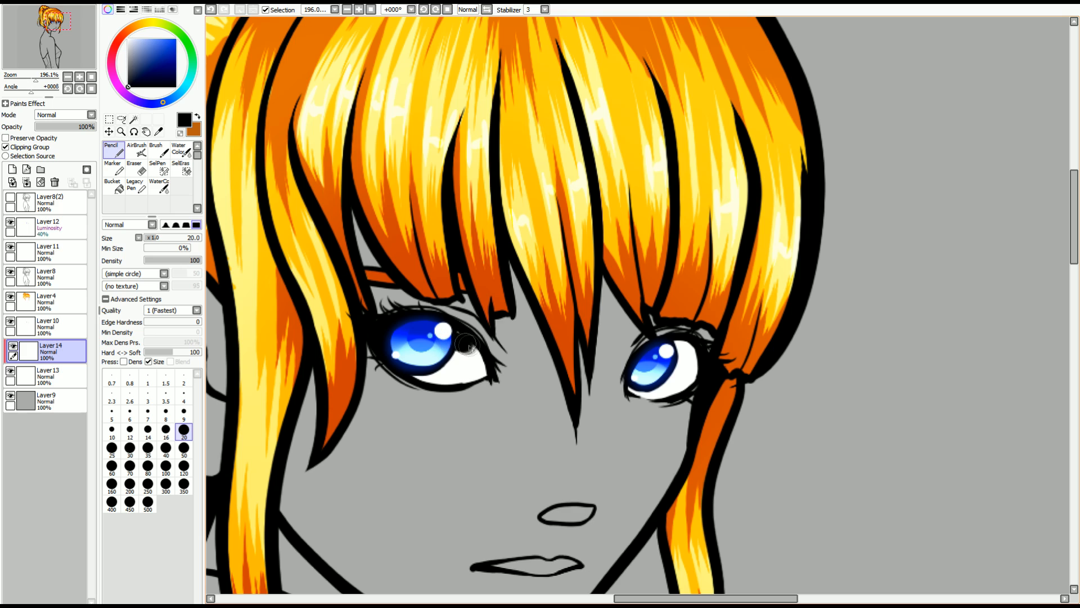
Step: Shade the upper part of both eye whites with black at size 20 on the clipped layer, and lower its opacity
drag(466, 344, 494, 374)
drag(450, 344, 490, 387)
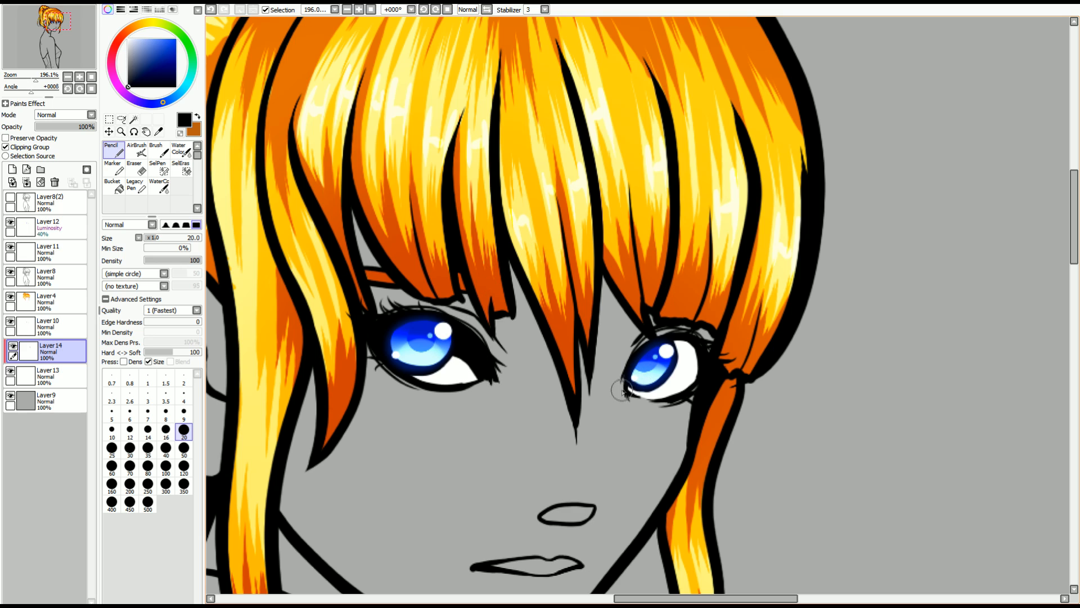
mouse_move(678, 362)
mouse_down()
mouse_move(709, 376)
mouse_move(703, 355)
mouse_up()
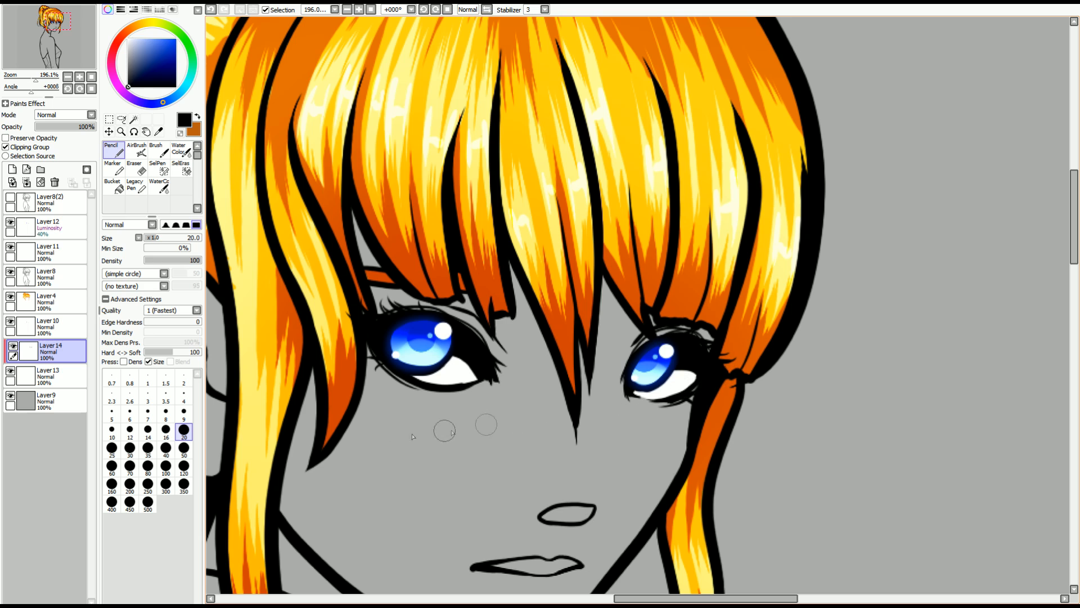
key(e)
click(49, 126)
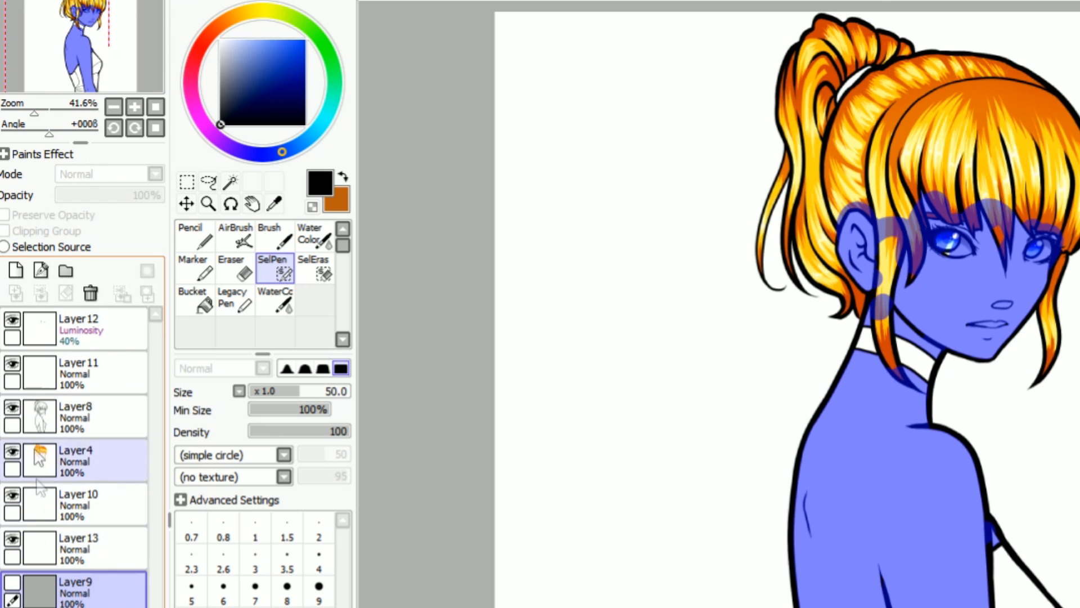
Step: Fill the selected face, neck, back and arm with light peach on a new layer, using the Pencil at size 500
click(15, 271)
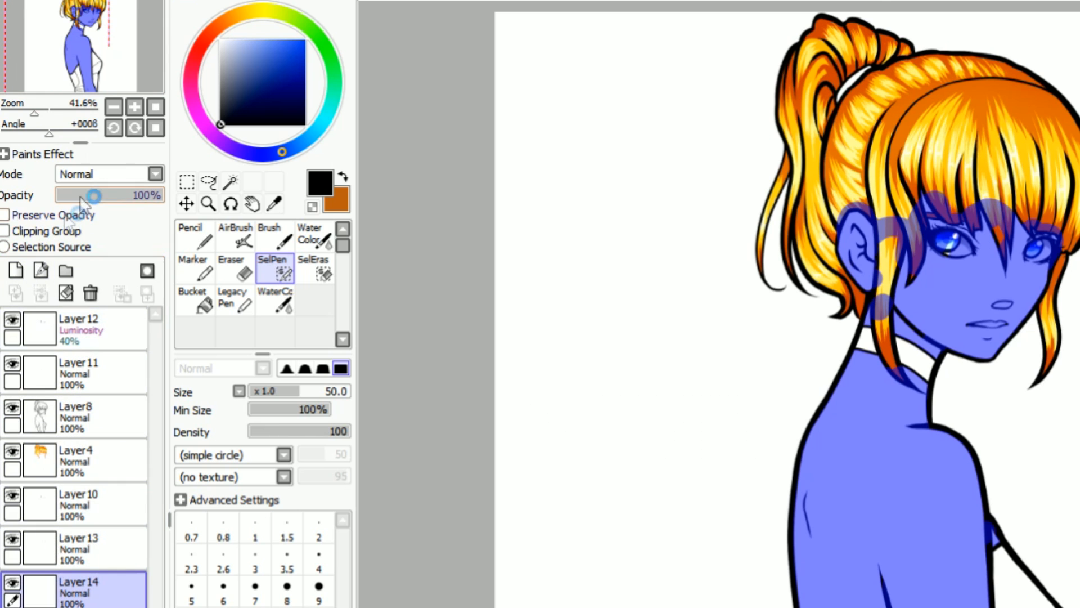
click(224, 21)
click(246, 40)
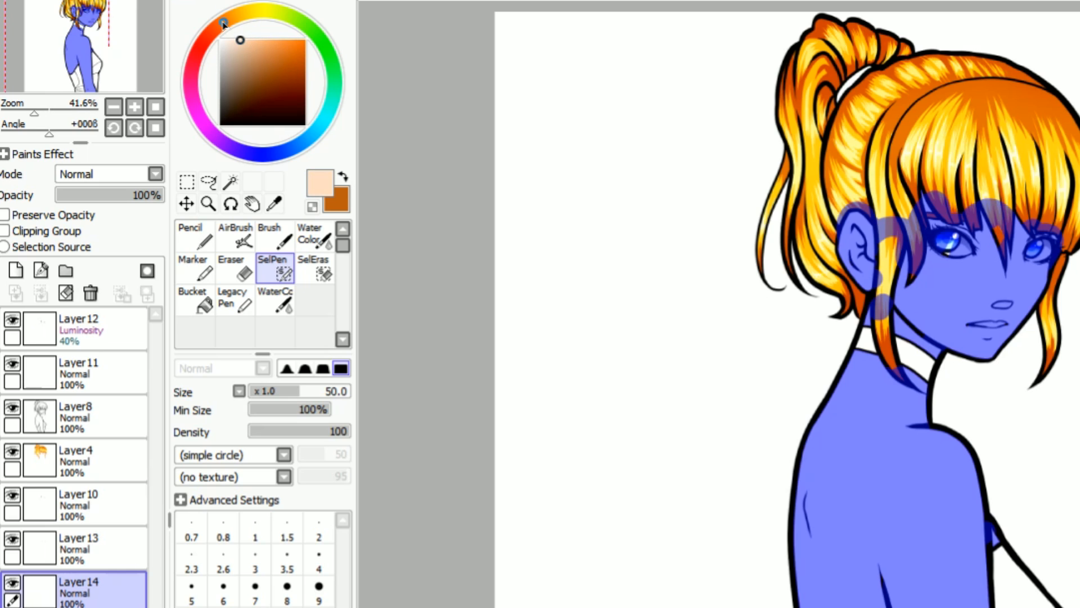
drag(240, 40, 246, 40)
drag(246, 40, 241, 39)
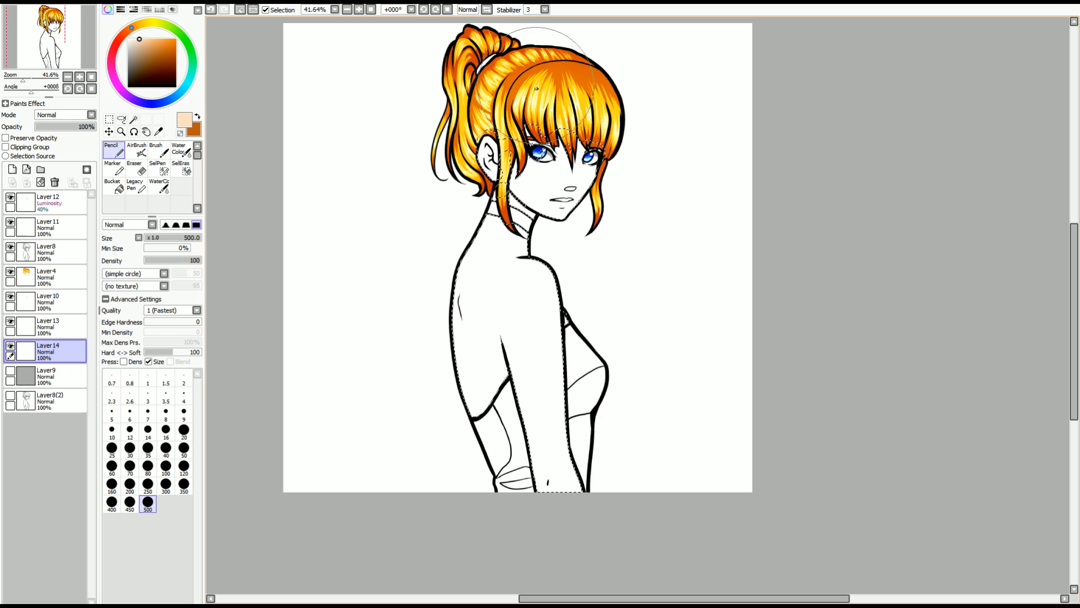
drag(986, 166, 830, 252)
mouse_move(456, 164)
mouse_down()
mouse_move(591, 163)
mouse_move(603, 185)
mouse_move(534, 222)
mouse_move(458, 287)
mouse_move(451, 326)
mouse_move(511, 316)
mouse_move(567, 329)
mouse_move(557, 391)
mouse_move(582, 451)
mouse_up()
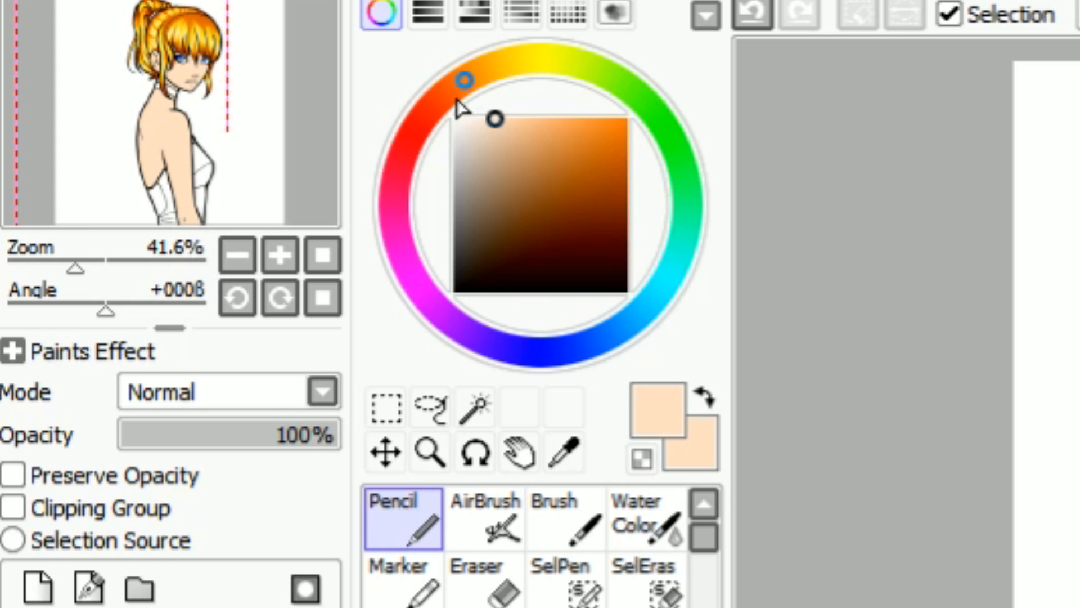
Step: Shade the nose, upper lip, eye surrounds and forehead beneath the fringe in reddish brown, using the Pencil at size 20 on a clipped layer
click(439, 103)
click(577, 185)
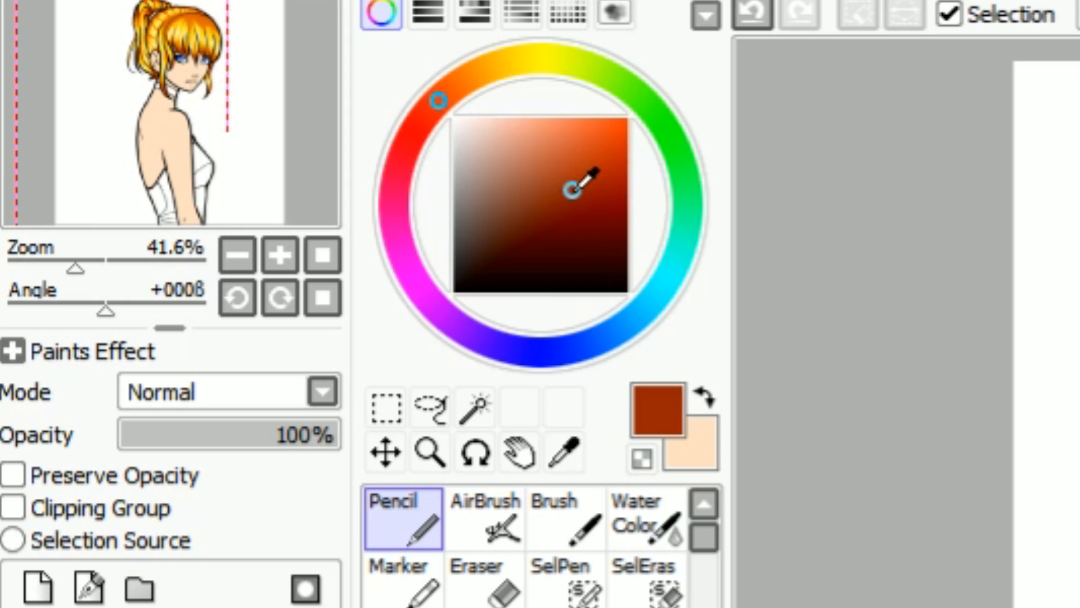
drag(571, 189, 570, 177)
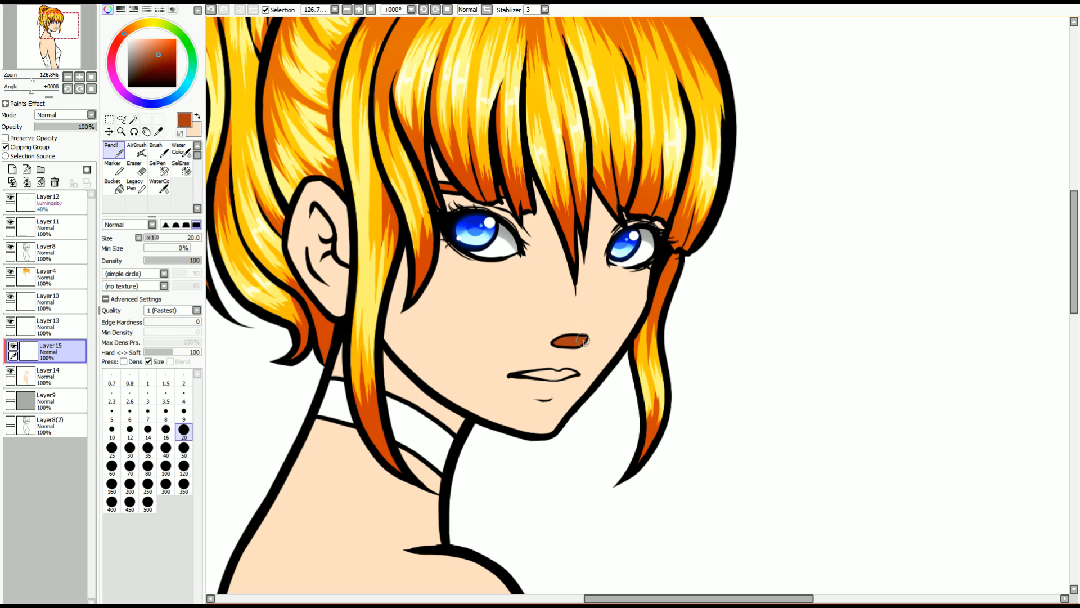
mouse_move(459, 208)
mouse_down()
mouse_move(514, 229)
mouse_move(518, 215)
mouse_move(524, 250)
mouse_up()
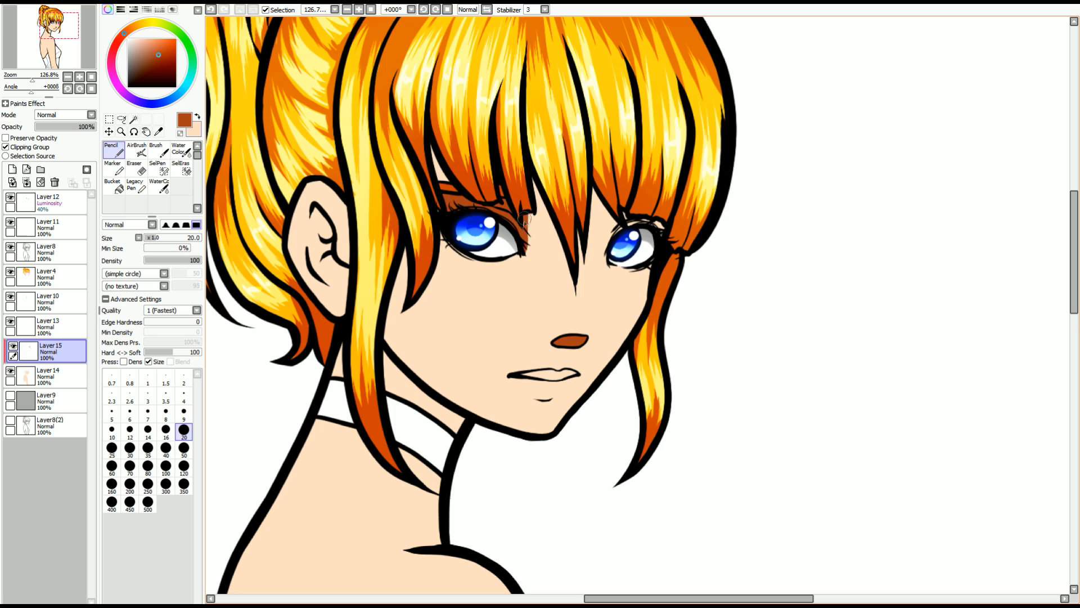
drag(534, 202, 569, 280)
drag(557, 239, 575, 300)
drag(594, 197, 624, 224)
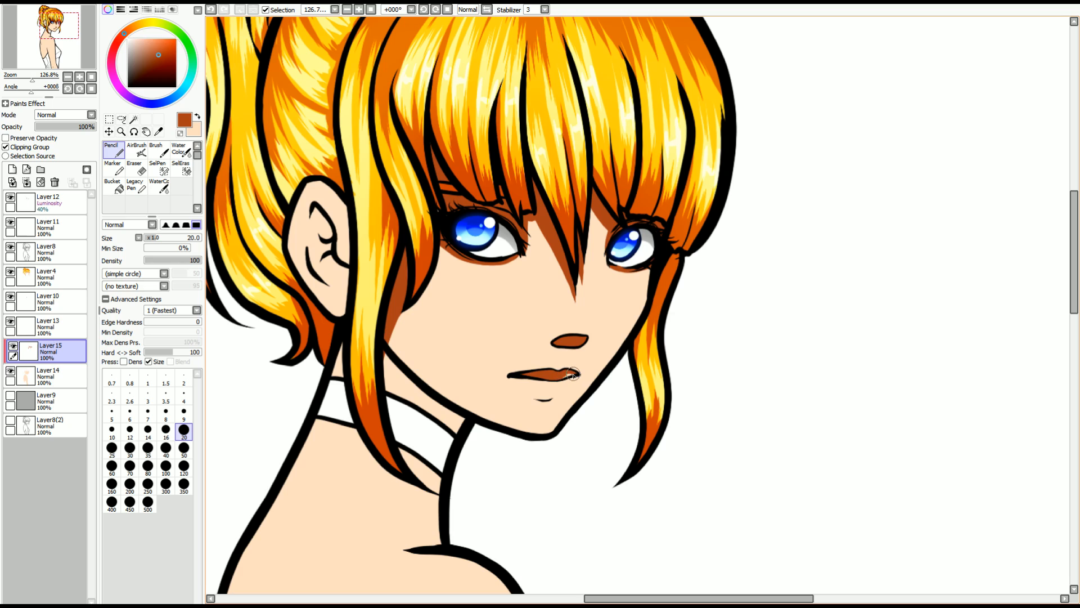
Step: Shade the neck beneath the jaw and the hollows of the ear in the same reddish brown at size 20
mouse_move(388, 357)
mouse_down()
mouse_move(423, 410)
mouse_move(462, 434)
mouse_up()
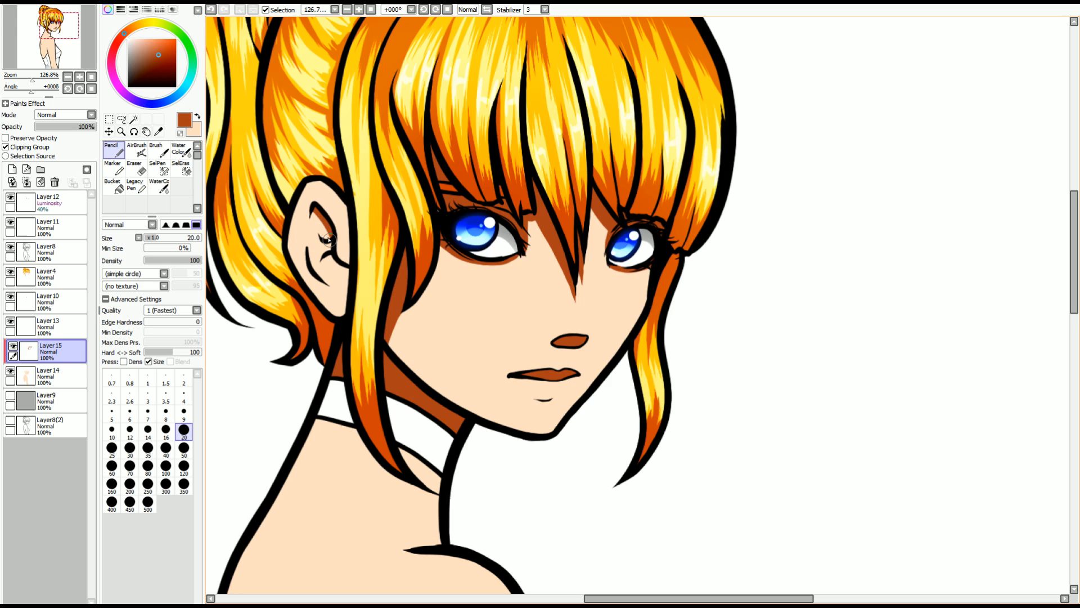
mouse_move(327, 231)
mouse_down()
mouse_move(348, 276)
mouse_move(330, 278)
mouse_move(319, 225)
mouse_up()
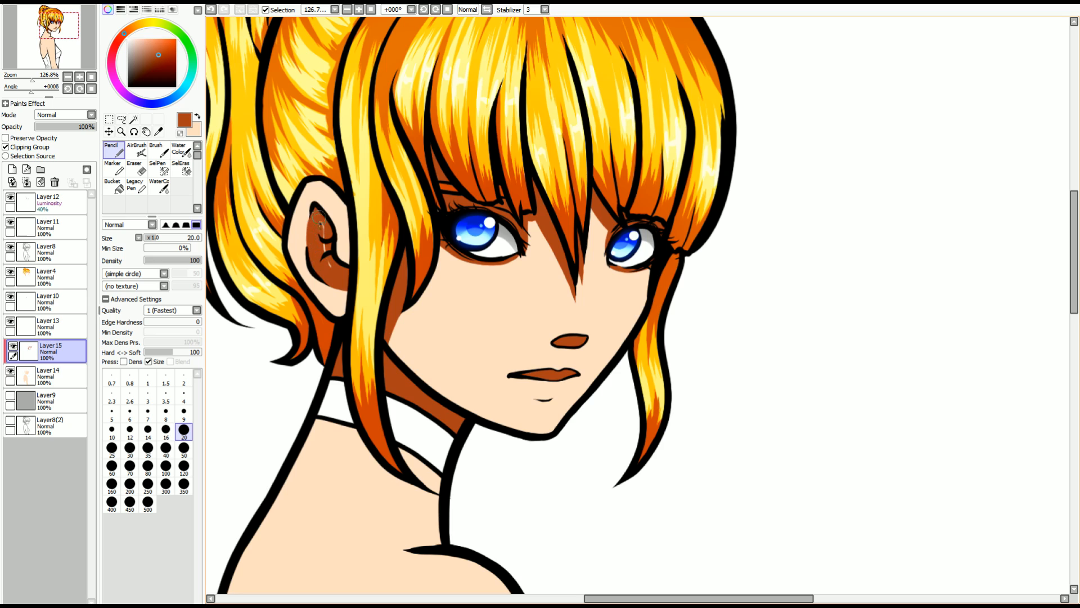
drag(473, 338, 474, 383)
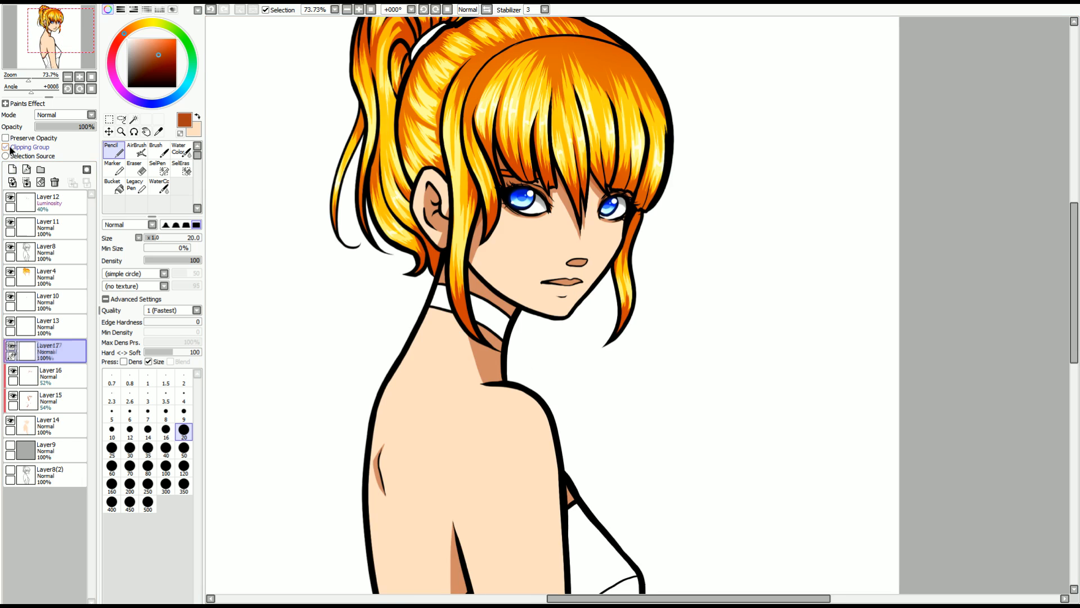
Step: Airbrush reddish brown across the upper face at size 500 on a new clipped layer, and blend it beneath the eyes with Water Color at size 120
click(5, 147)
click(137, 149)
click(148, 442)
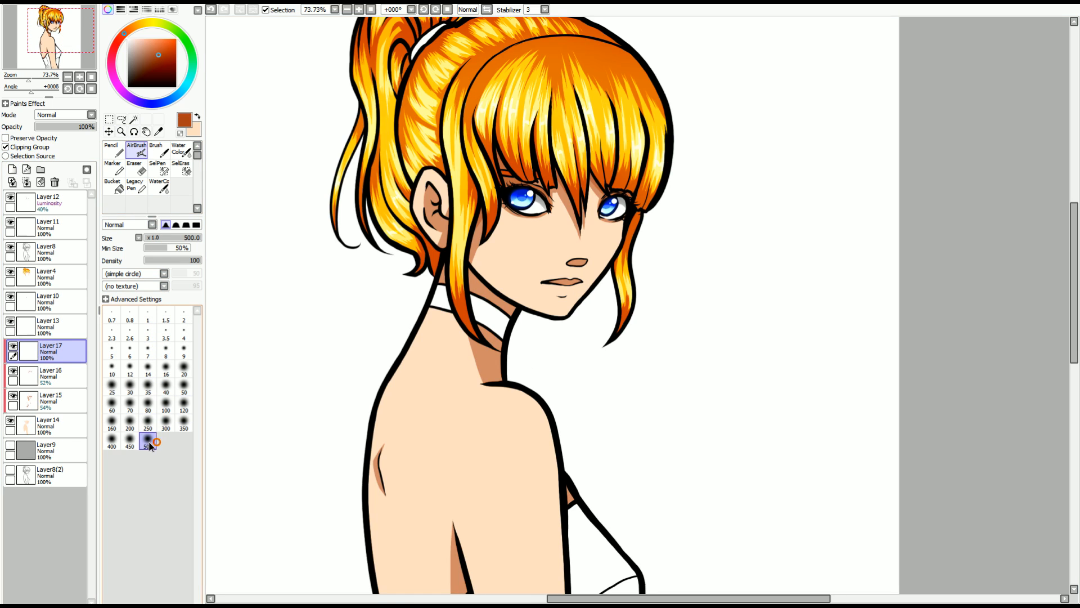
mouse_move(435, 125)
mouse_down()
mouse_move(711, 121)
mouse_move(526, 124)
mouse_move(376, 107)
mouse_move(636, 138)
mouse_up()
click(179, 149)
click(184, 439)
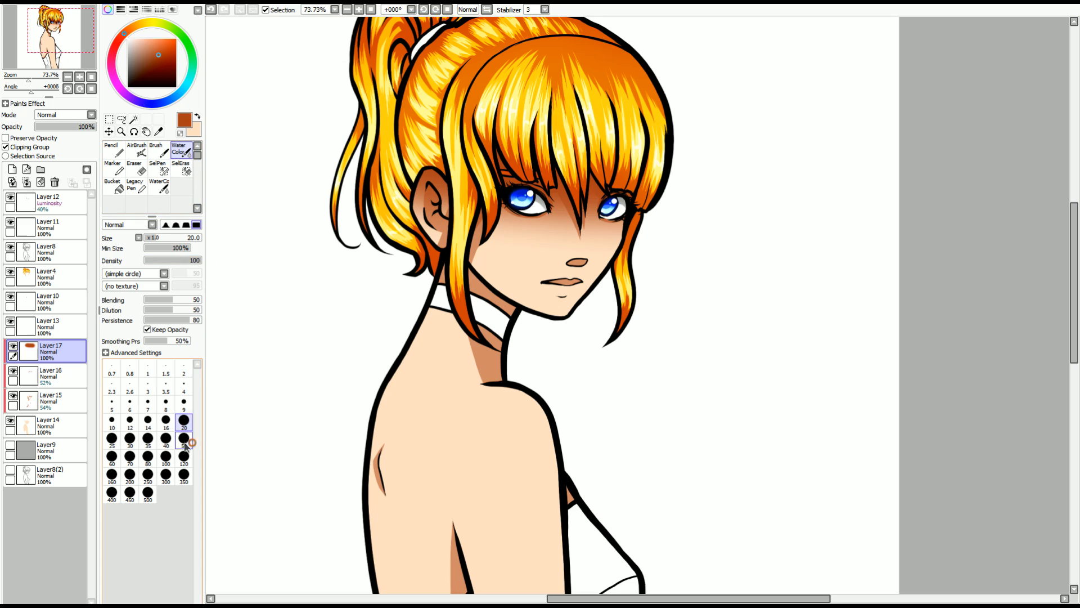
click(184, 457)
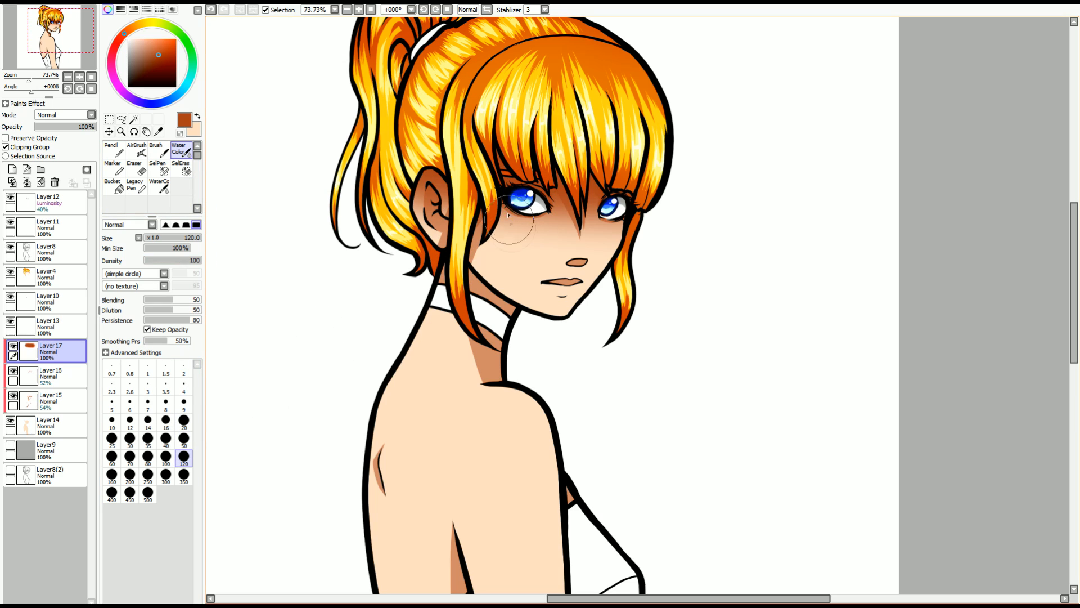
mouse_move(491, 228)
mouse_down()
mouse_move(541, 201)
mouse_move(571, 245)
mouse_move(622, 219)
mouse_up()
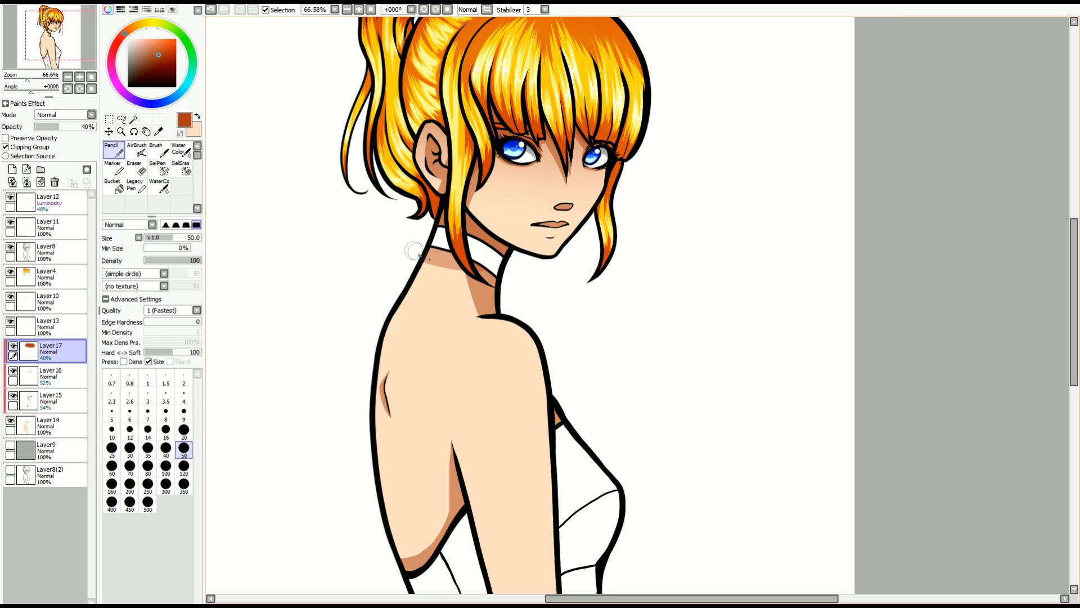
Step: Shade the neck below the choker with the Pencil at size 50, and blend the upper back with Water Color at size 500
mouse_move(484, 279)
mouse_down()
mouse_move(411, 264)
mouse_move(492, 275)
mouse_up()
click(180, 149)
click(148, 492)
click(184, 474)
mouse_move(427, 307)
mouse_down()
mouse_move(437, 273)
mouse_move(432, 324)
mouse_move(456, 302)
mouse_move(460, 345)
mouse_up()
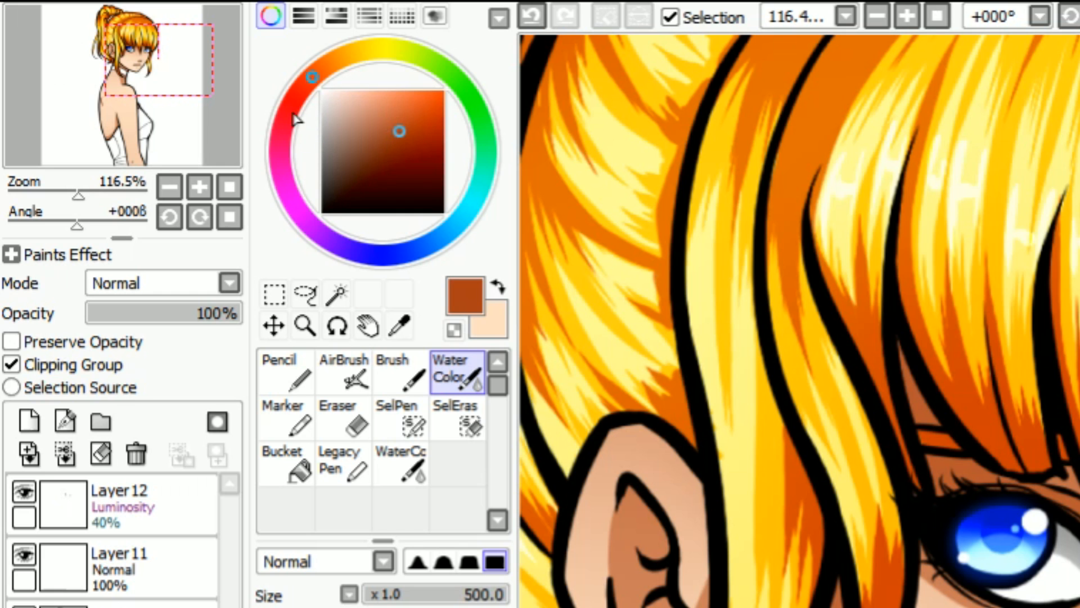
Step: Airbrush light red blush on both cheeks at size 250 and tint the lower lip at size 9, on clipped layers at 23% and 42% opacity
mouse_move(158, 54)
mouse_down()
mouse_move(170, 36)
mouse_move(158, 37)
mouse_up()
drag(403, 82, 411, 92)
drag(289, 110, 294, 96)
mouse_move(338, 270)
mouse_down()
mouse_move(376, 259)
mouse_move(360, 276)
mouse_up()
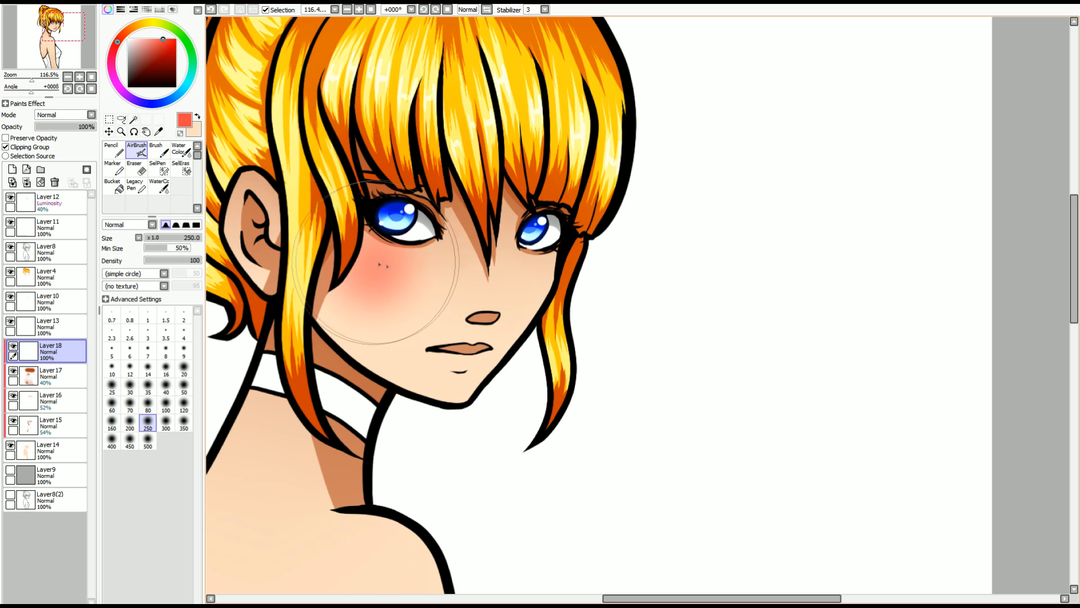
mouse_move(563, 280)
mouse_down()
mouse_move(549, 273)
mouse_move(569, 275)
mouse_up()
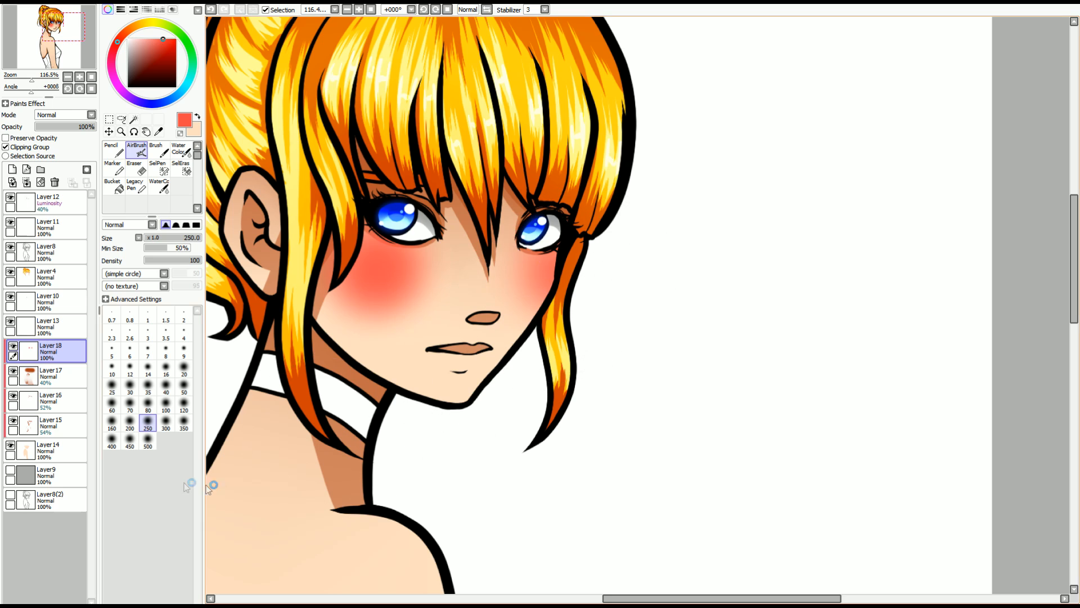
click(63, 128)
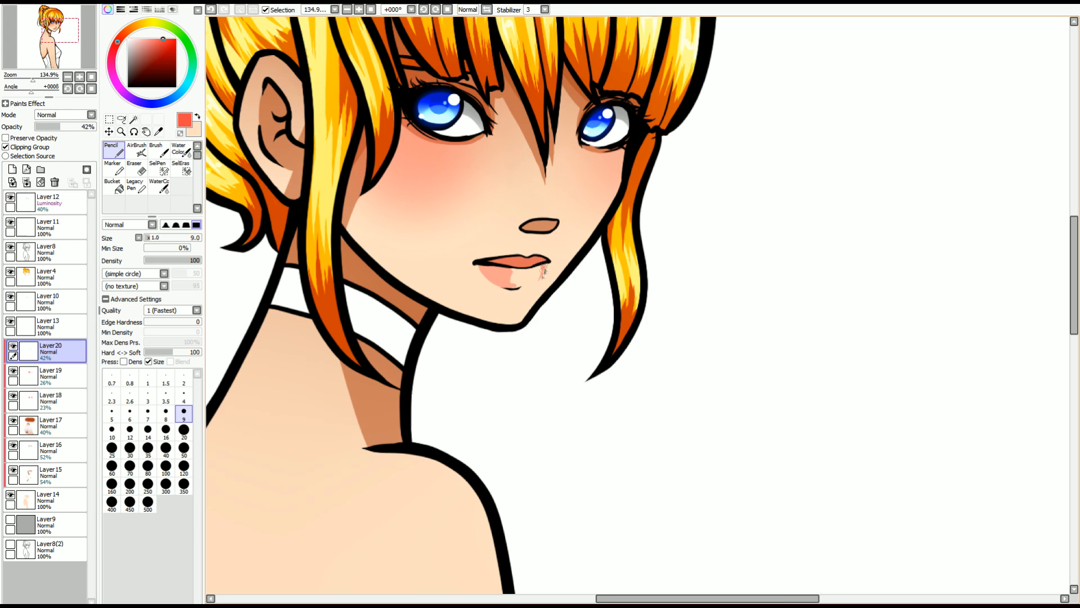
drag(519, 281, 511, 278)
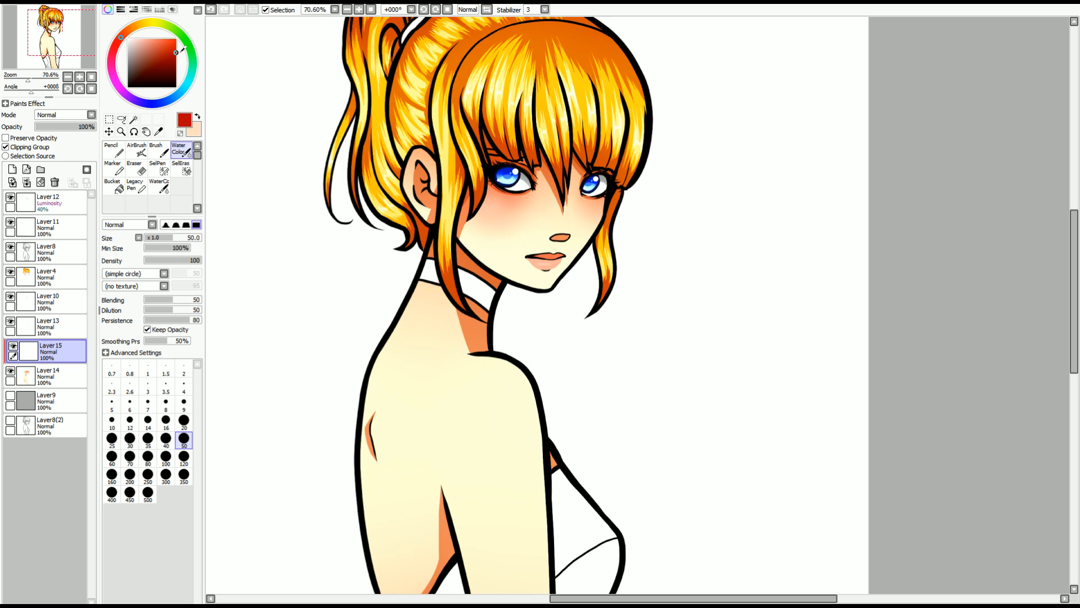
Step: Fill the clipped layer above the skin with red using the Bucket, and set it to Shade mode at 3% opacity
click(114, 186)
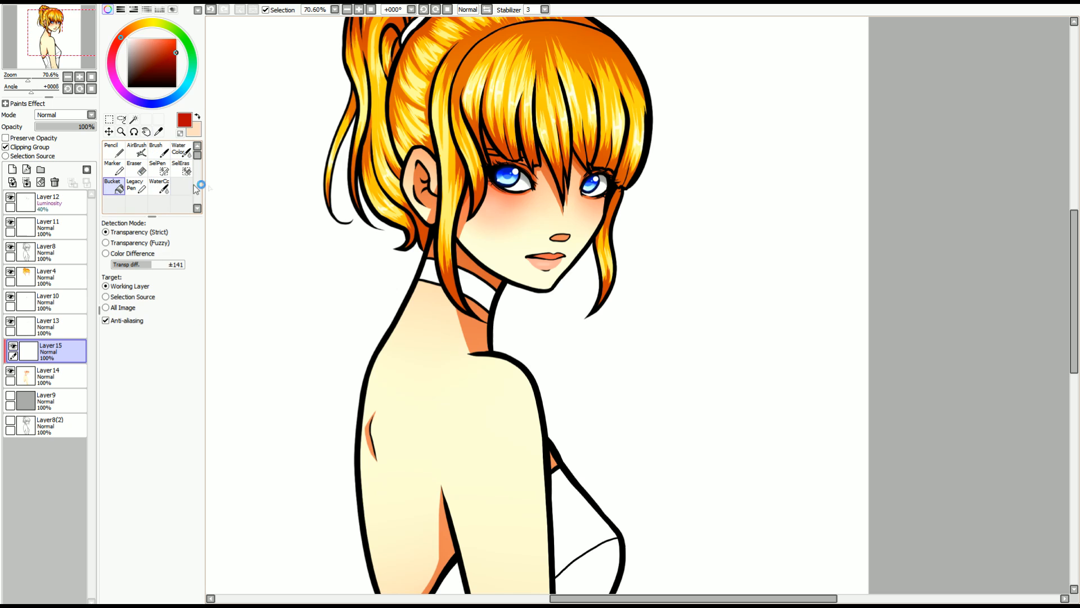
click(313, 201)
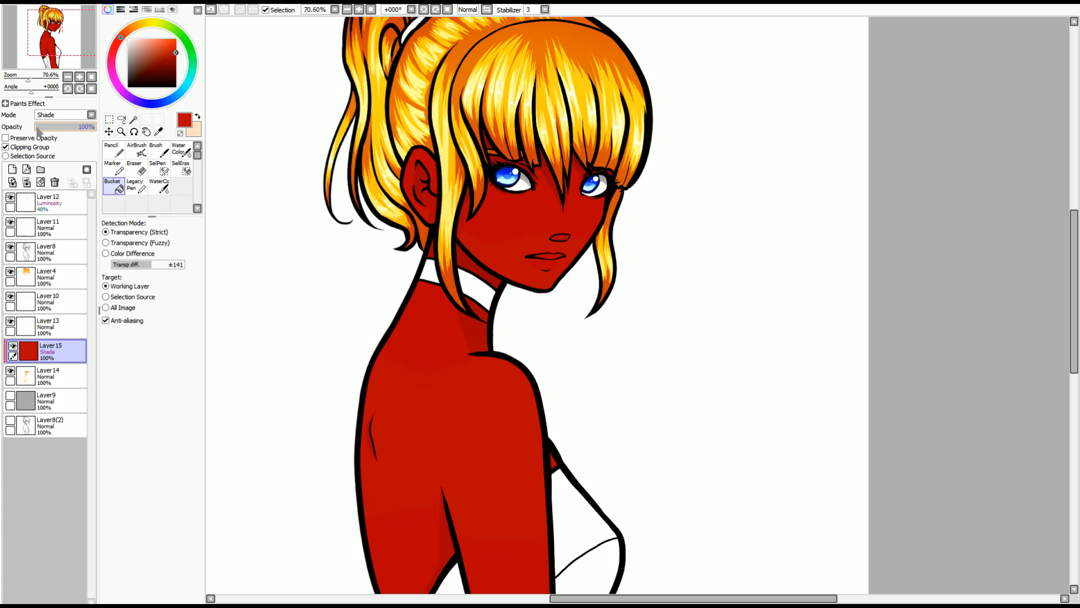
drag(99, 220, 91, 236)
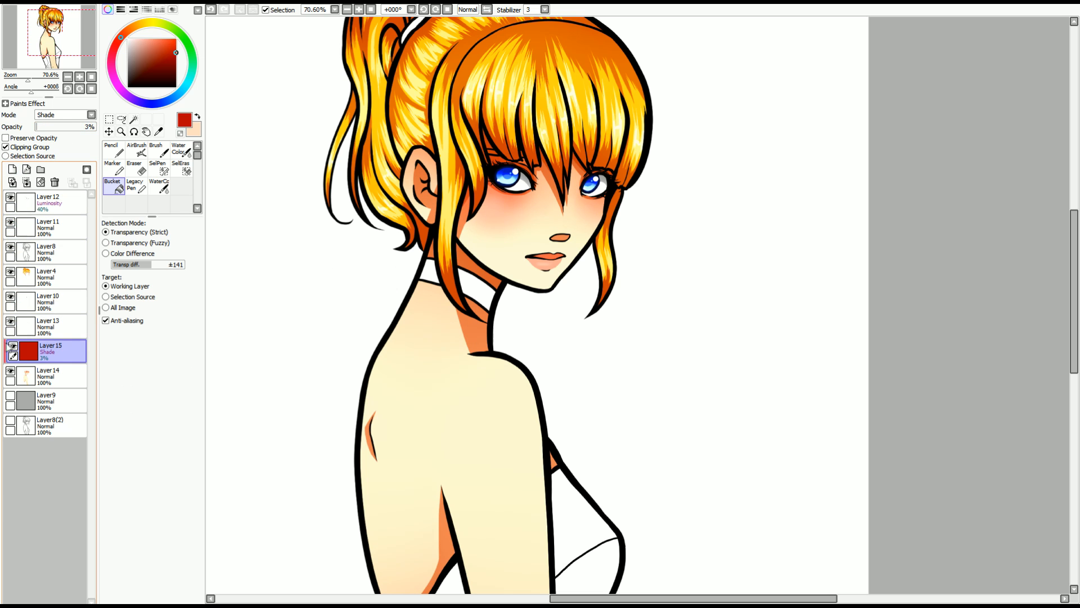
click(13, 345)
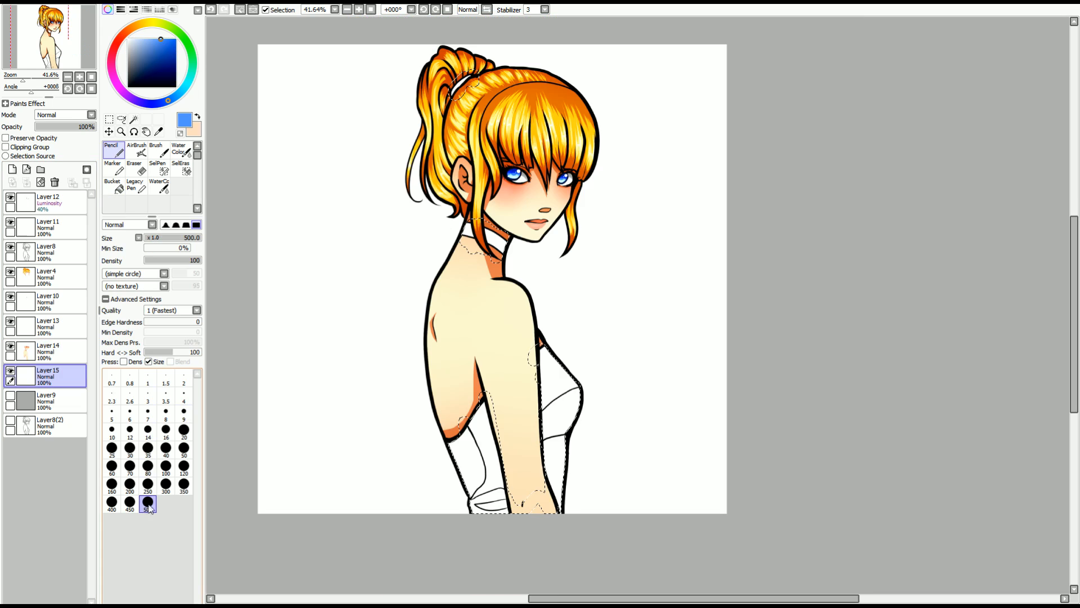
Step: Fill the selected dress and choker with blue using the Pencil at size 500, and add light blue dots on the bust at size 50
mouse_move(509, 252)
mouse_down()
mouse_move(518, 350)
mouse_move(601, 410)
mouse_up()
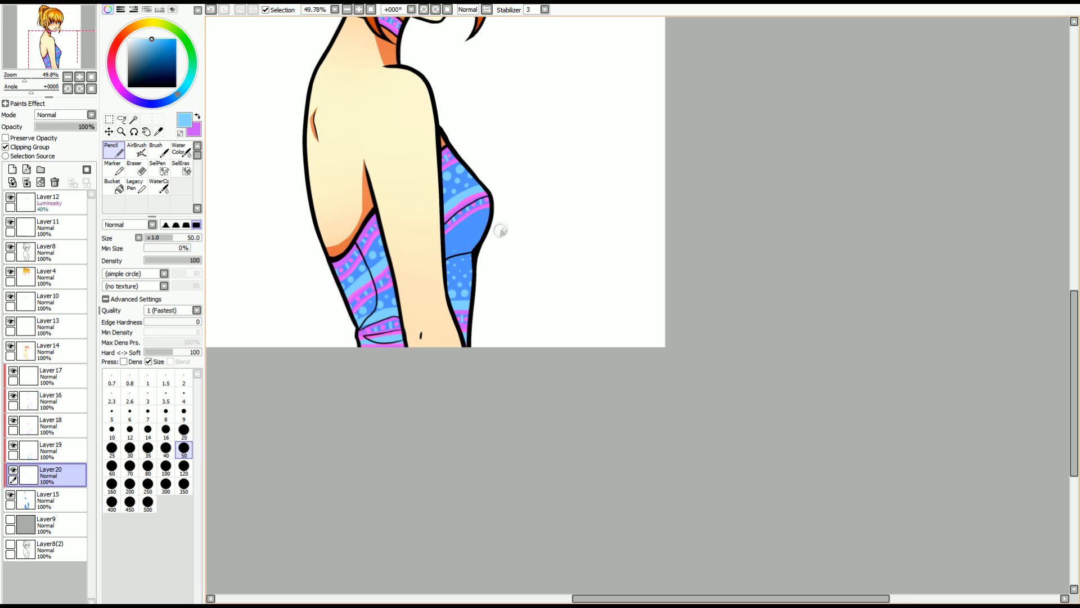
scroll(500, 231, up, 2)
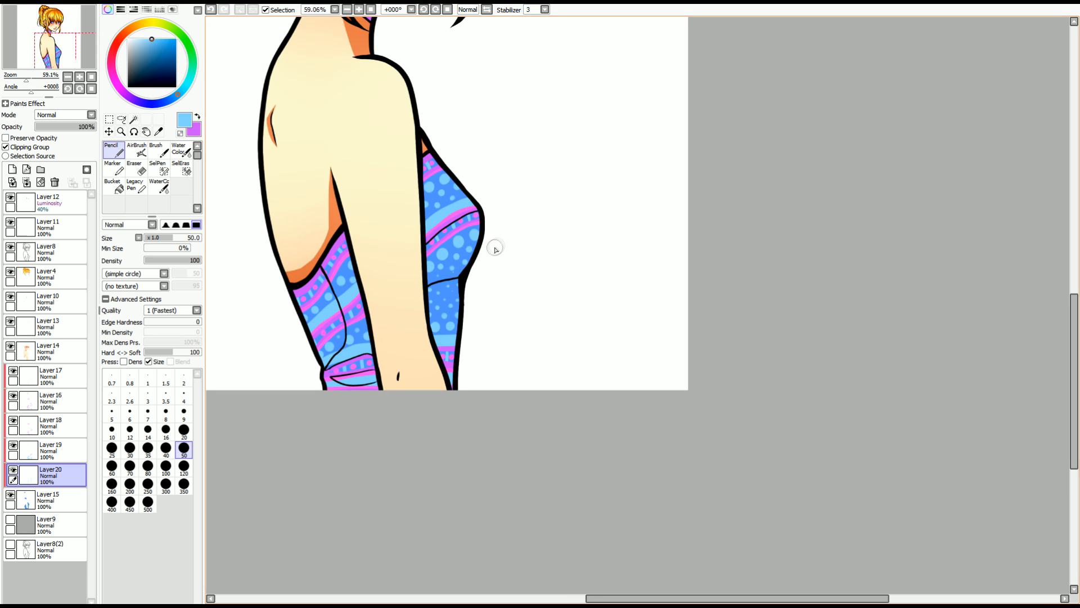
click(67, 77)
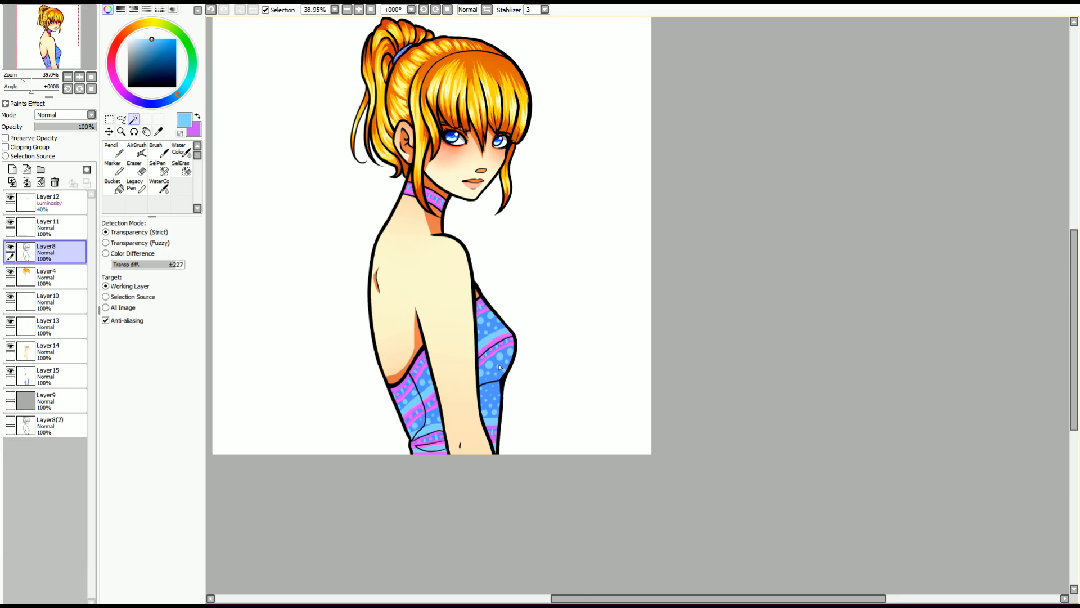
Step: Select the dress's shadow areas under the bust and along the back, fill them black on a new clipped layer, and set its opacity to 22%
click(497, 368)
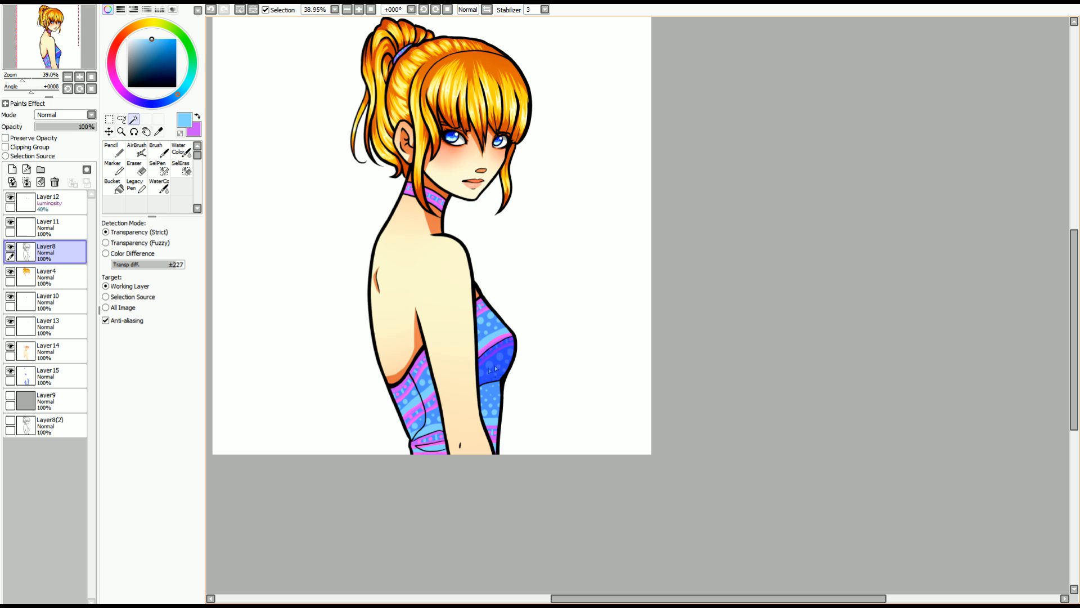
click(435, 423)
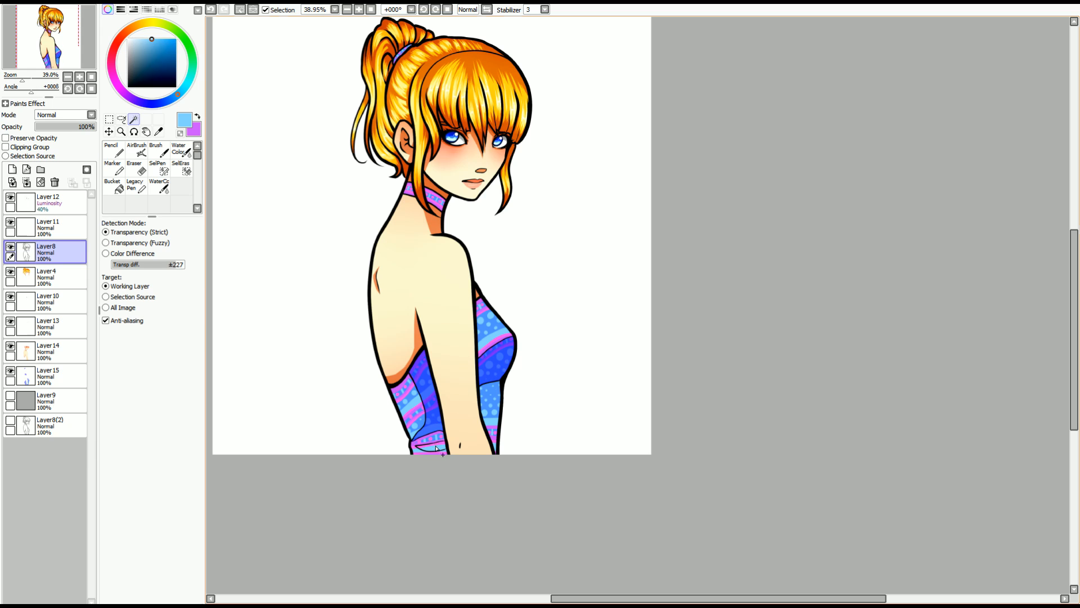
click(147, 502)
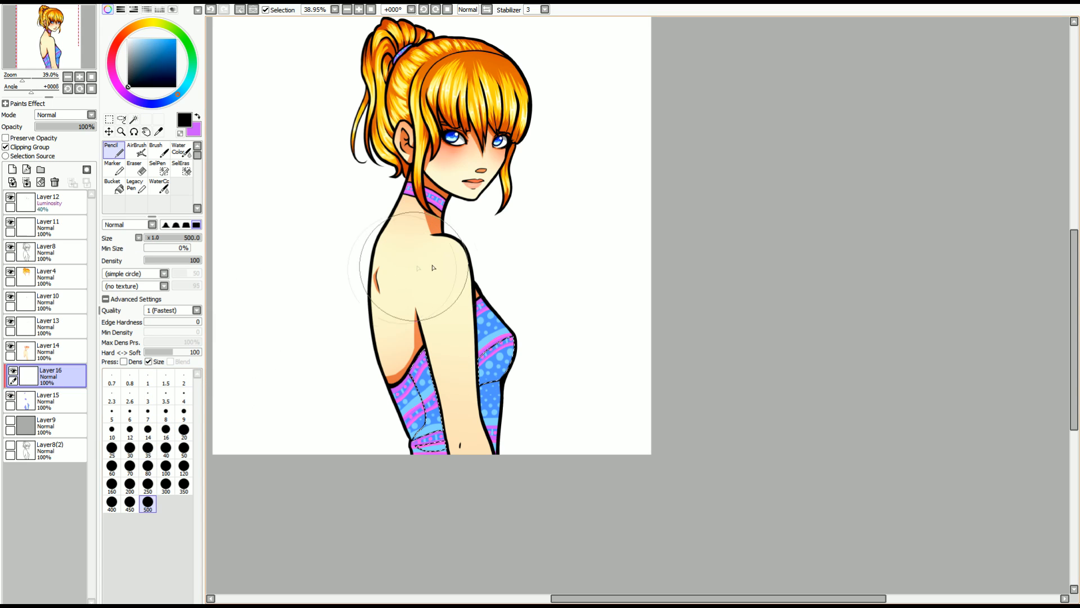
mouse_move(482, 313)
mouse_down()
mouse_move(489, 386)
mouse_move(456, 371)
mouse_move(414, 390)
mouse_move(442, 470)
mouse_up()
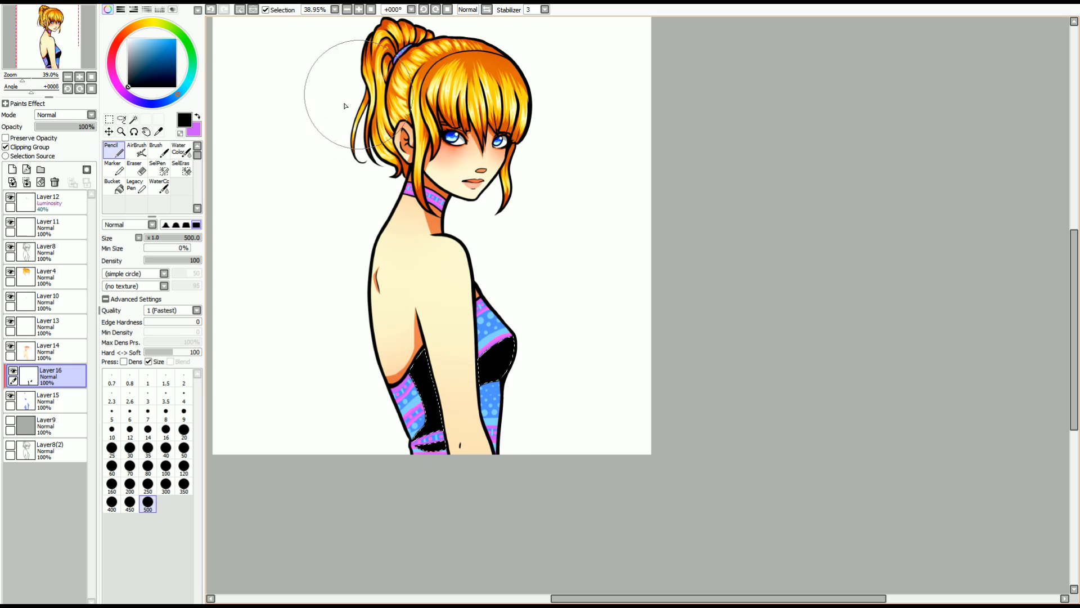
key(ctrl+d)
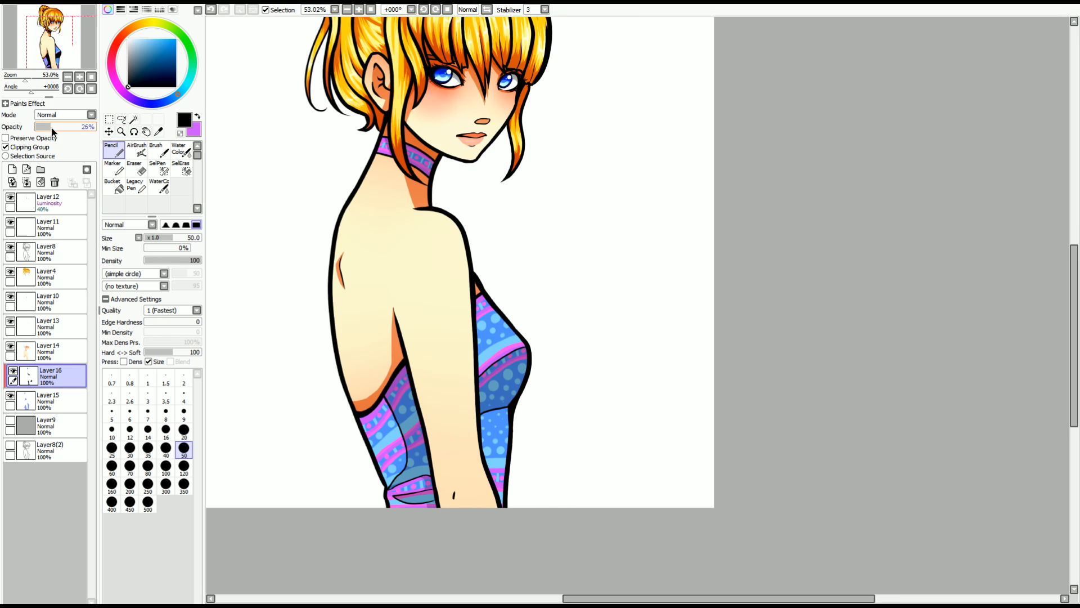
drag(51, 127, 49, 126)
Step: Duplicate the dress shadow layer, set the copy to Overlay at 43% opacity, and move it beneath the original
drag(27, 80, 22, 80)
click(128, 44)
click(28, 147)
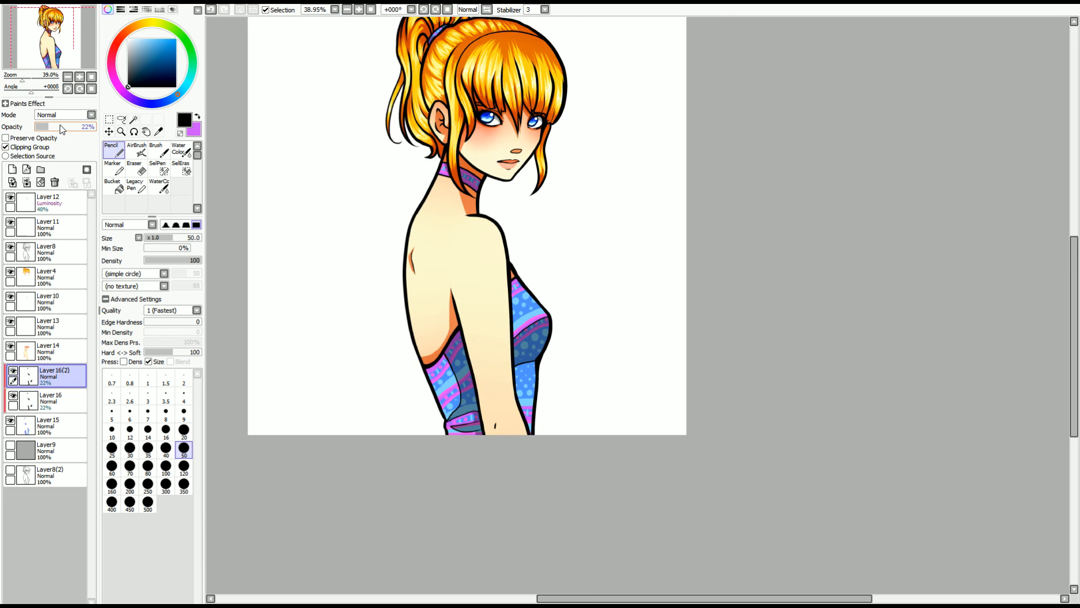
click(57, 150)
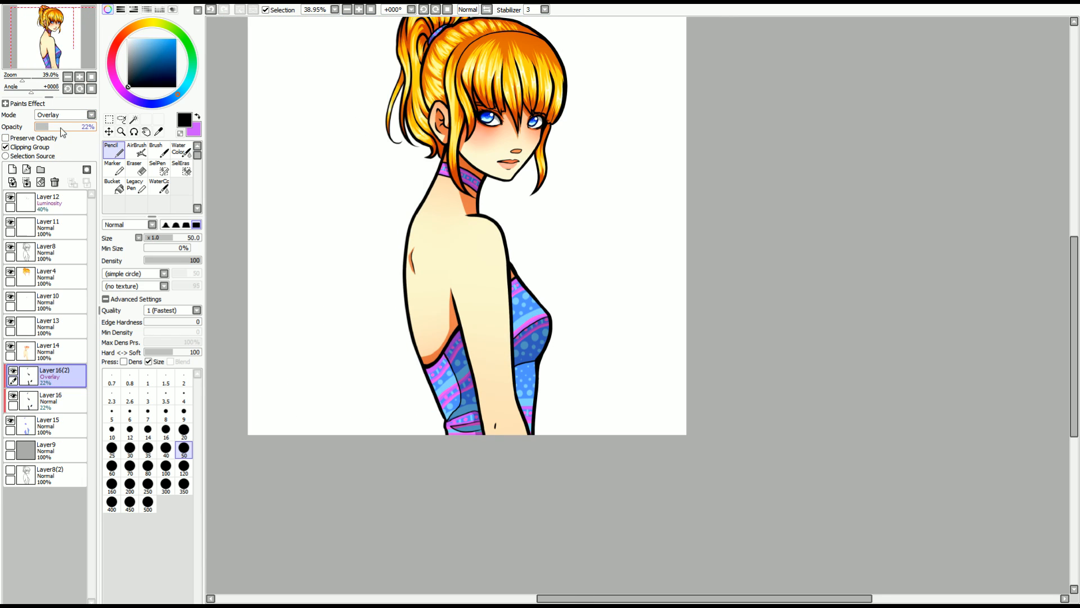
drag(61, 127, 56, 122)
drag(48, 375, 45, 406)
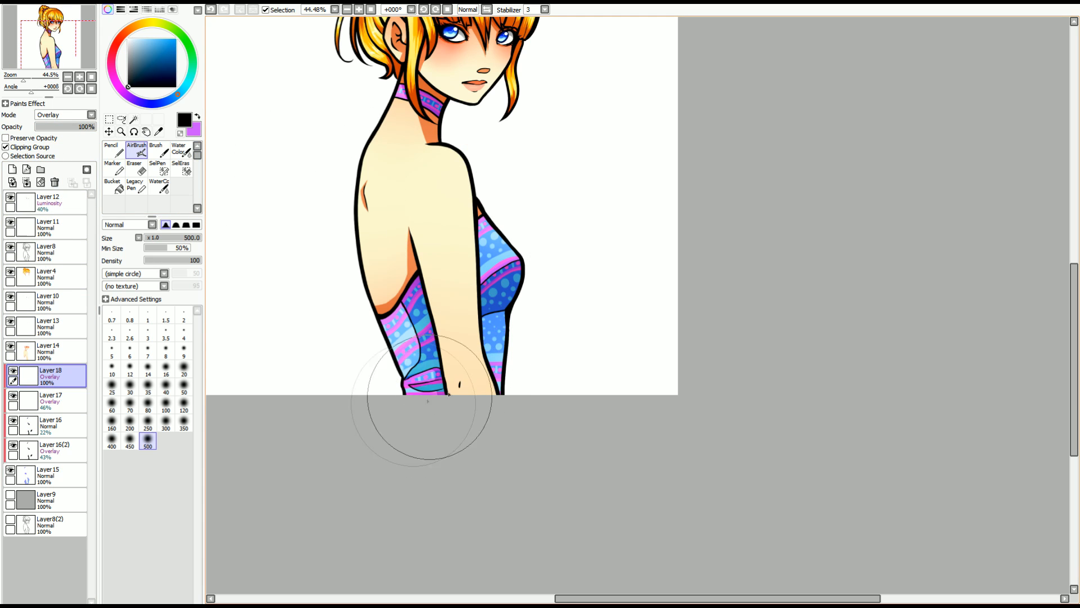
Step: Airbrush black along the lower edge and front of the dress at size 500 on a clipped Overlay layer, and set it to 60% opacity
mouse_move(429, 396)
mouse_down()
mouse_move(545, 386)
mouse_move(522, 403)
mouse_up()
drag(510, 211, 535, 306)
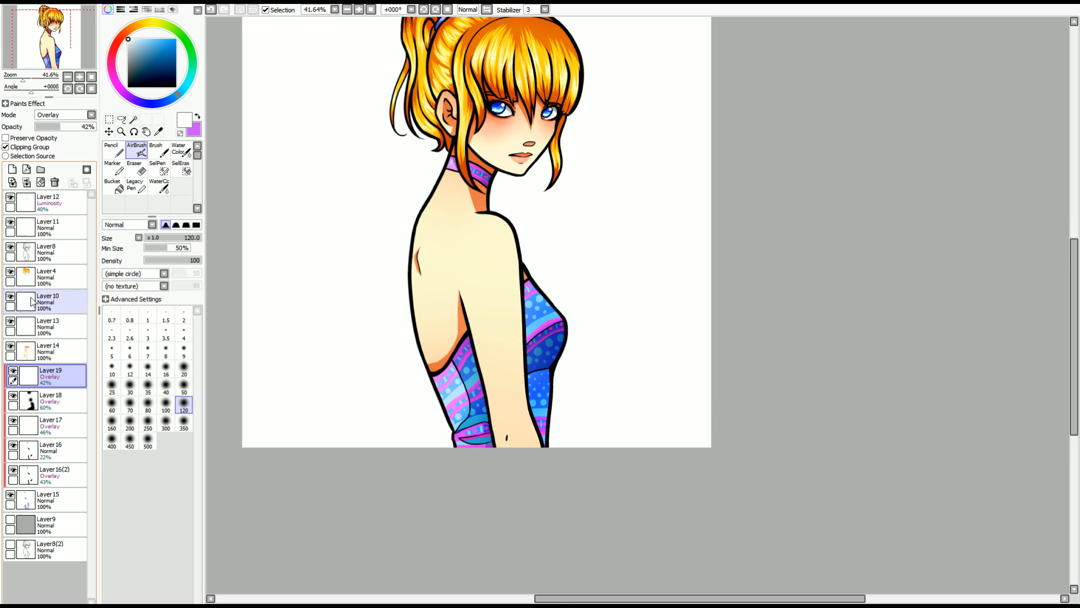
Step: Merge the clipped dress shading layers, from Layer16(2) up to Layer18, down one by one into the dress colour layer
click(31, 475)
click(26, 182)
click(35, 451)
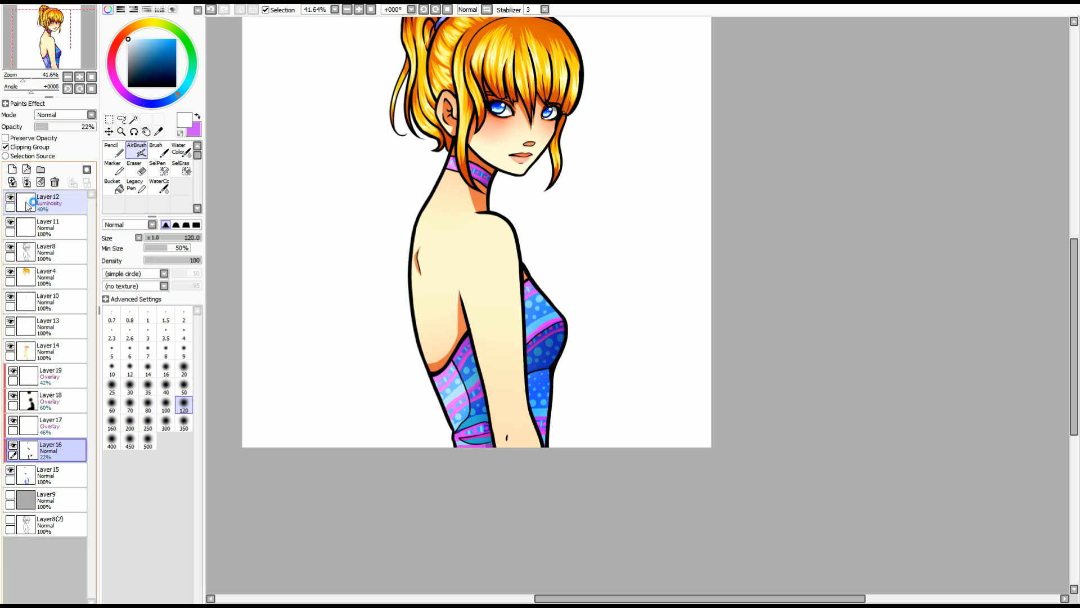
click(26, 182)
click(40, 419)
click(27, 181)
click(39, 398)
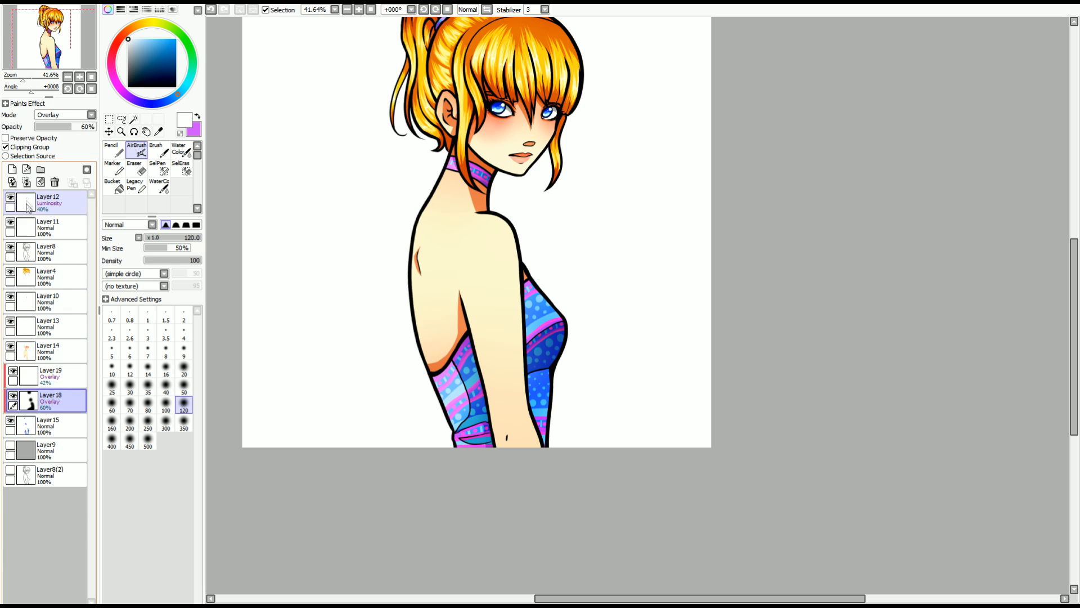
click(27, 181)
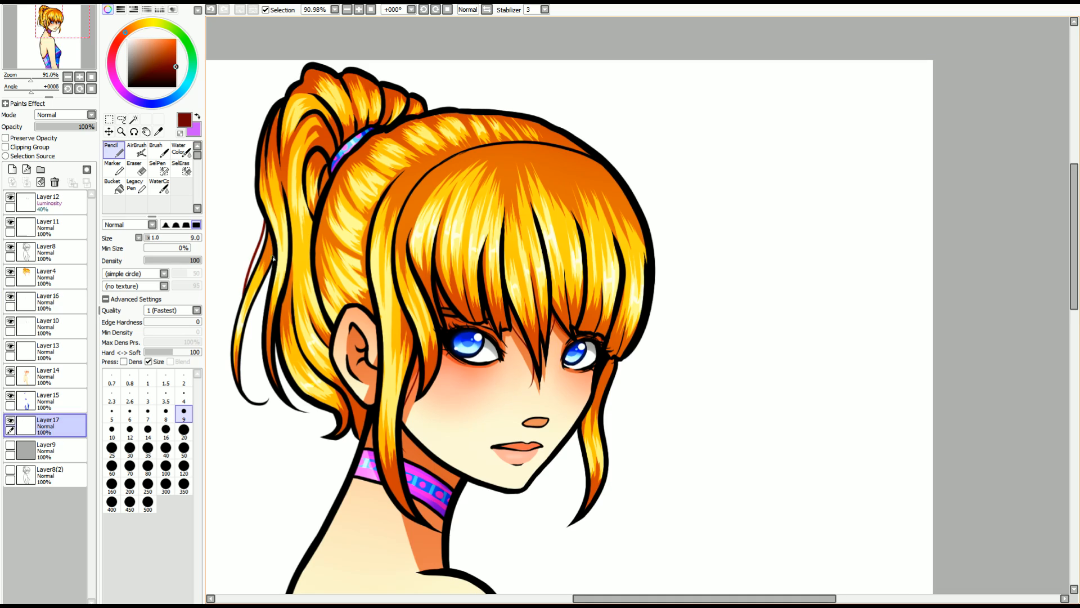
Step: Draw thin dark red stray strands along the inner side of the ponytail with the size 9 Pencil
drag(271, 261, 277, 405)
drag(275, 345, 290, 388)
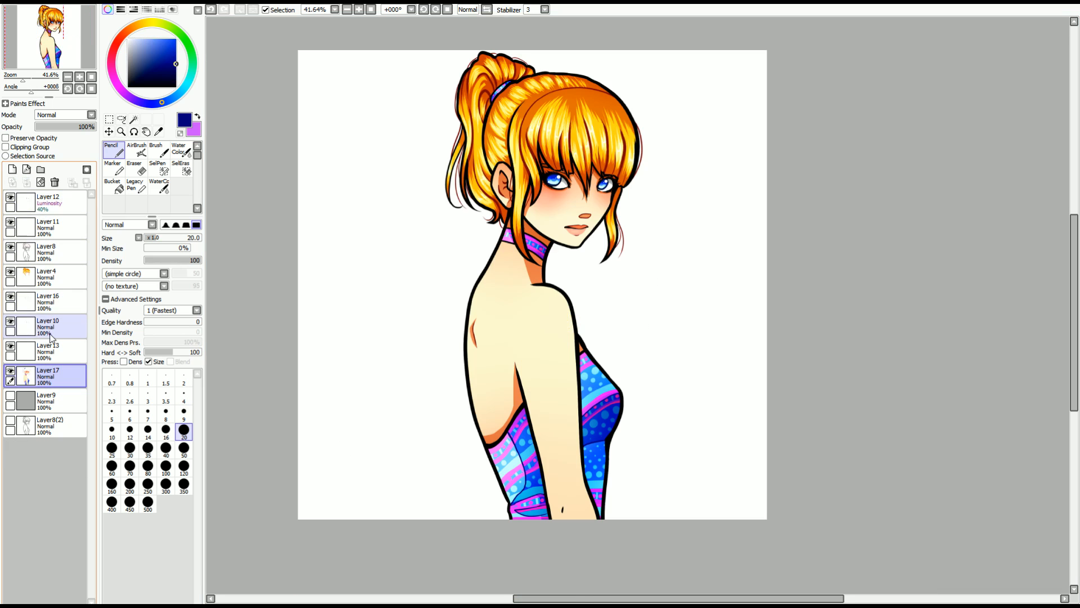
Step: Merge the remaining visible artwork layers, from Layer13 up through Layer12, down one by one into Layer17
click(49, 349)
click(25, 182)
click(50, 326)
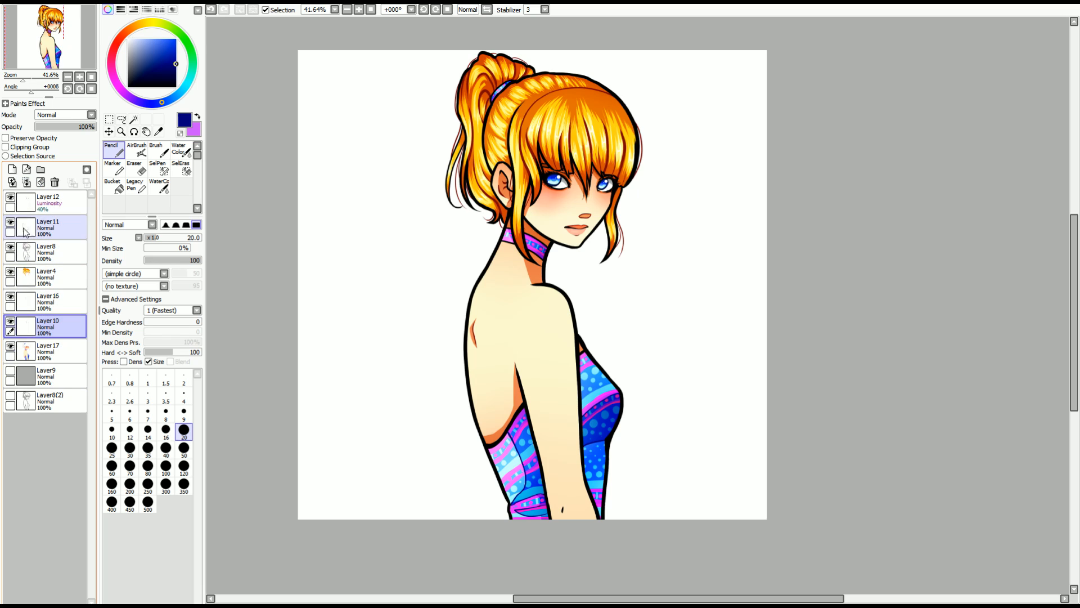
click(27, 181)
click(48, 301)
click(26, 182)
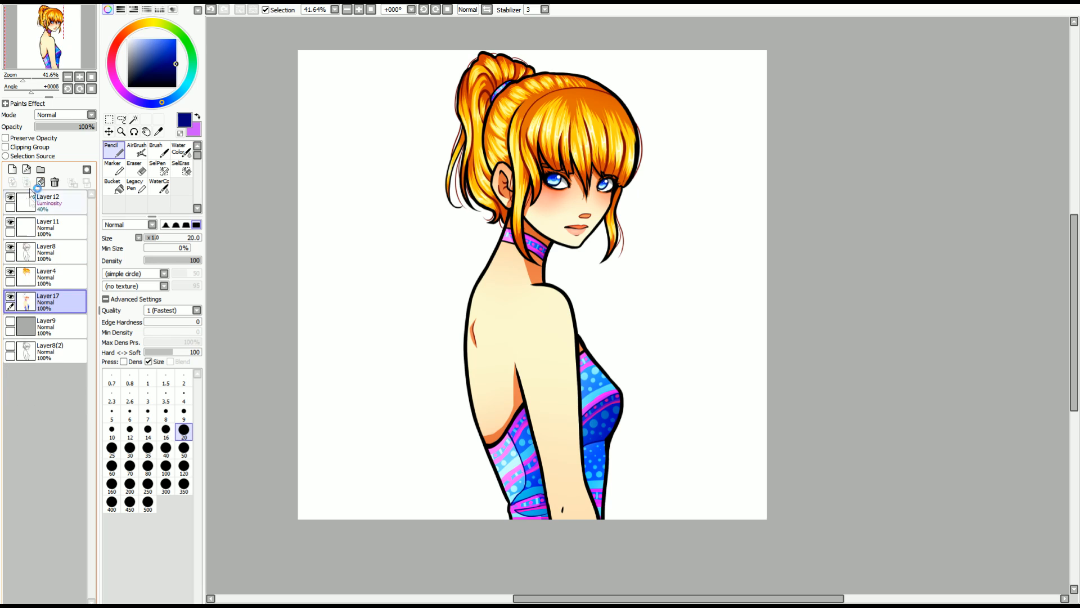
click(49, 276)
click(26, 182)
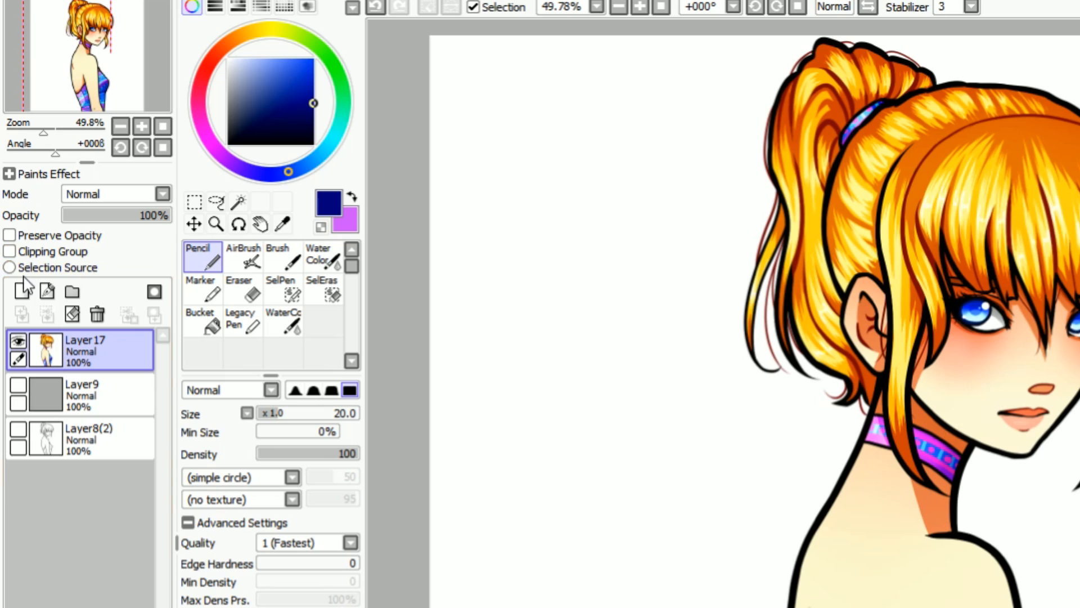
Step: Add a new layer clipped to the merged figure and bucket-fill it with dark red
click(12, 169)
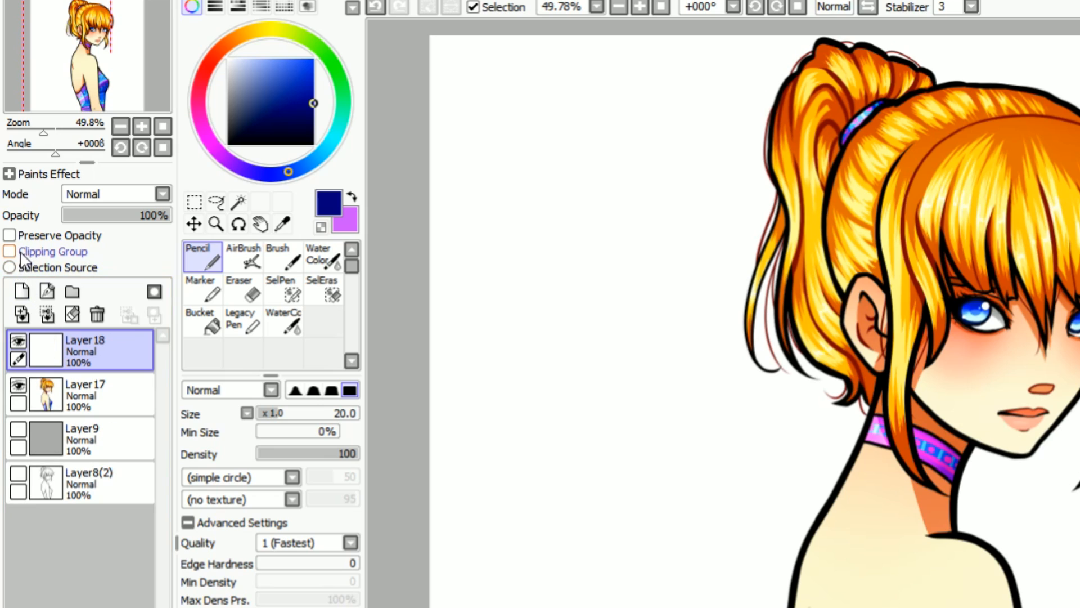
click(21, 254)
click(216, 55)
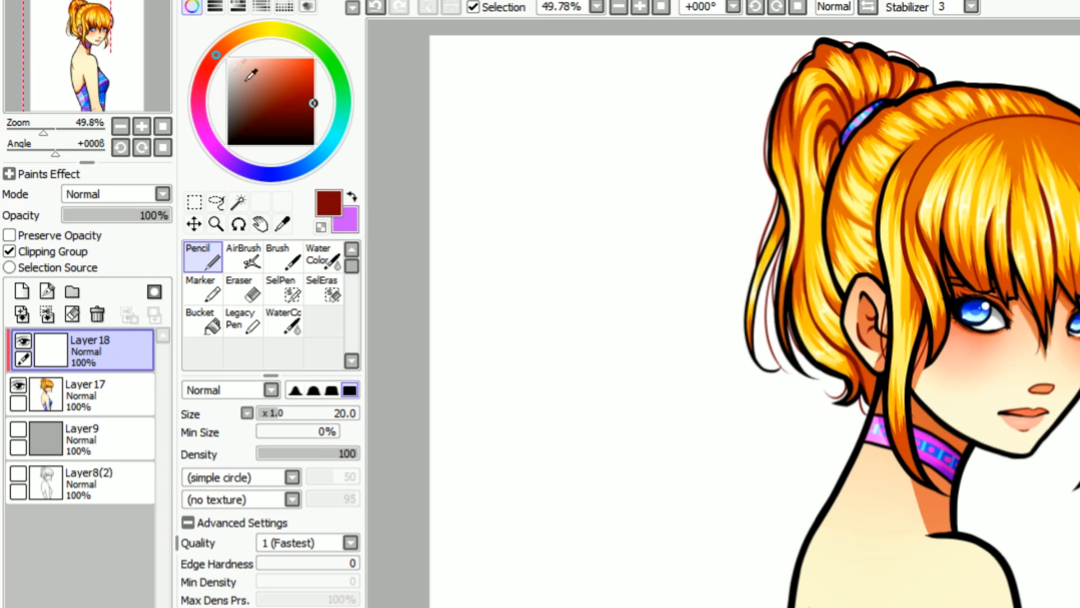
click(314, 91)
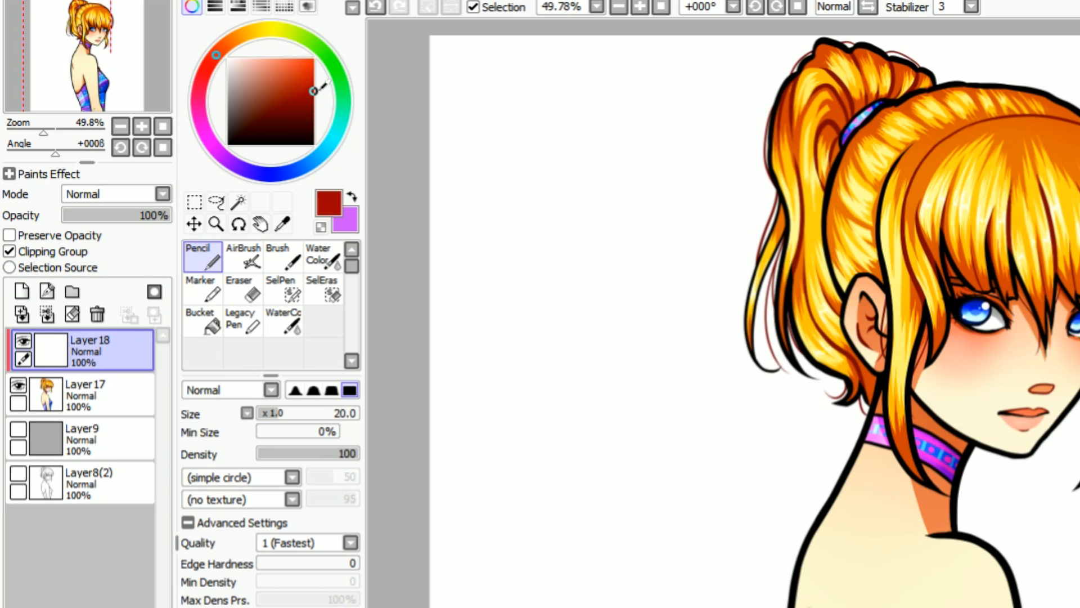
click(214, 318)
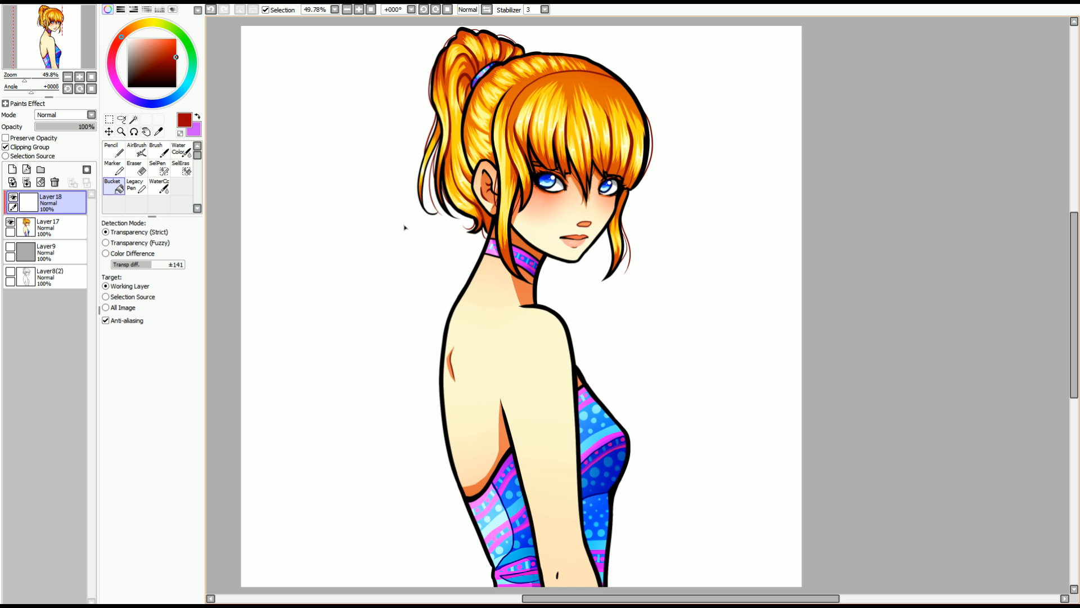
click(404, 228)
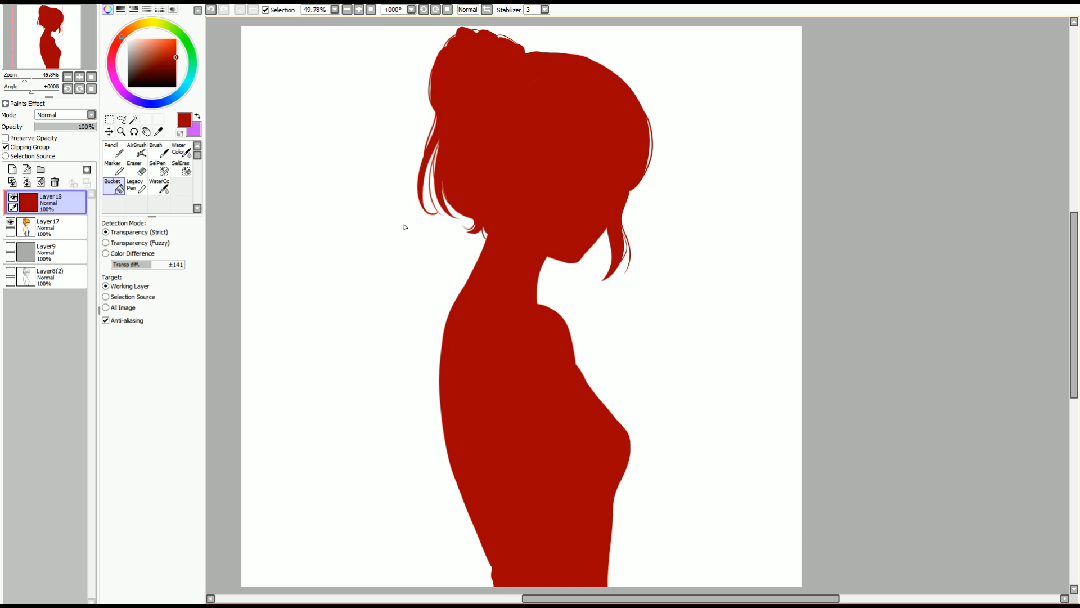
Step: Set the red fill layer to Overlay at 15% opacity, toggling its visibility to compare the tint
click(73, 154)
drag(49, 132, 48, 126)
click(14, 197)
click(13, 197)
click(44, 127)
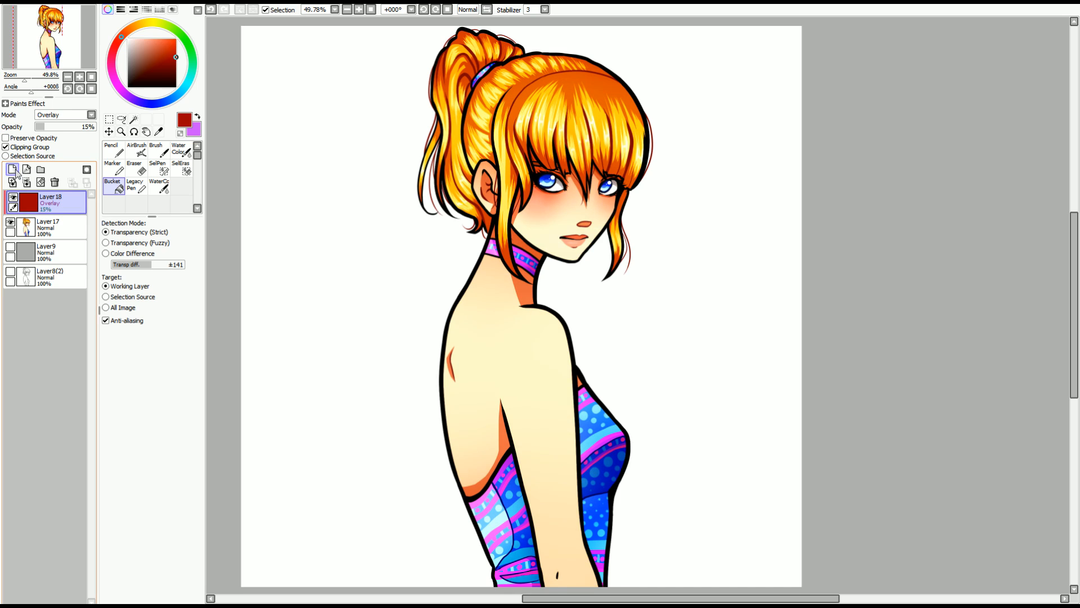
Step: Add a second clipped layer filled with the same red and set it to Screen at 13% opacity
click(13, 169)
click(6, 147)
click(315, 169)
click(73, 115)
click(53, 141)
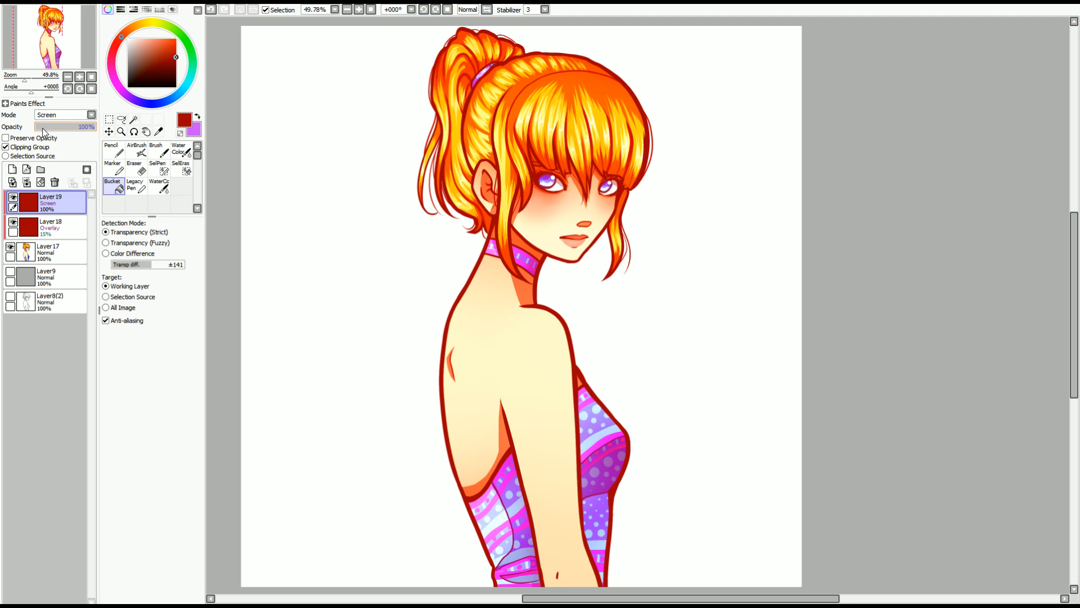
click(42, 127)
click(45, 127)
Step: Add a third clipped red fill layer in Shade mode at 2% opacity, and toggle its visibility to compare
click(13, 169)
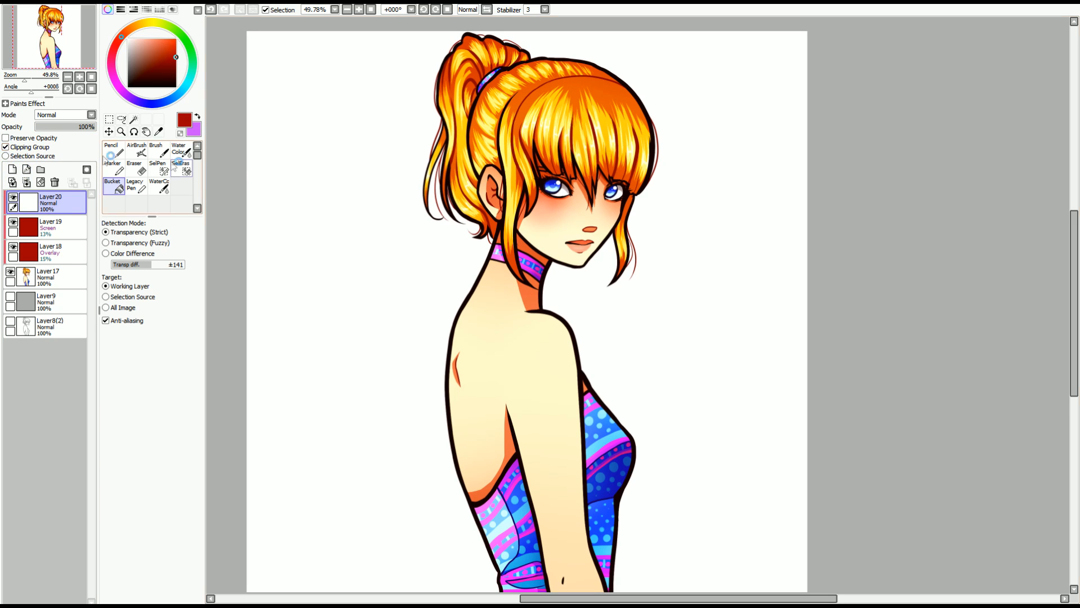
click(451, 185)
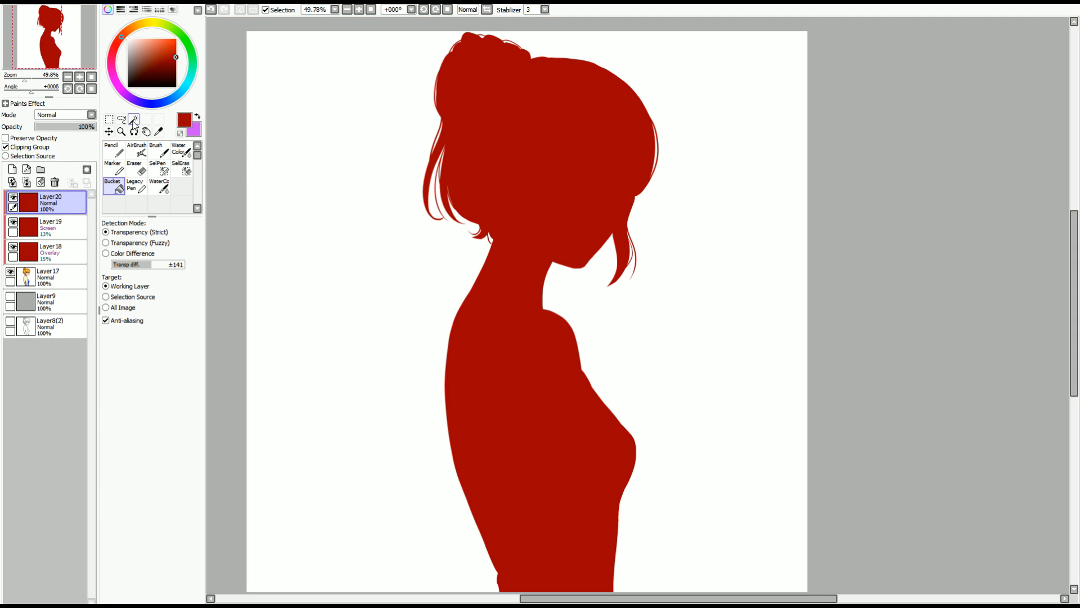
click(66, 165)
click(37, 125)
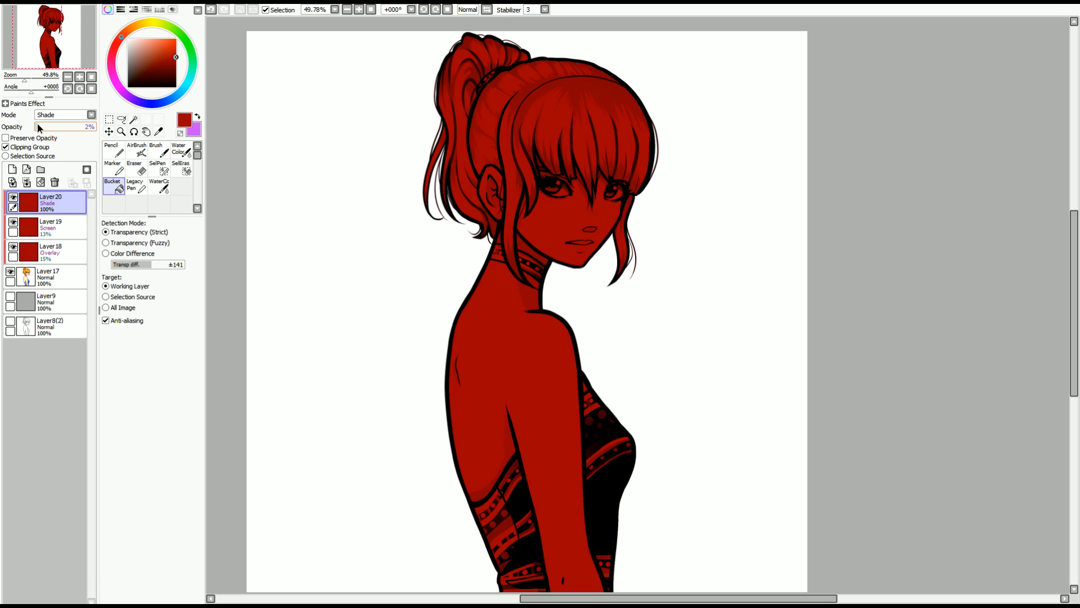
click(13, 198)
click(13, 198)
click(13, 198)
click(13, 198)
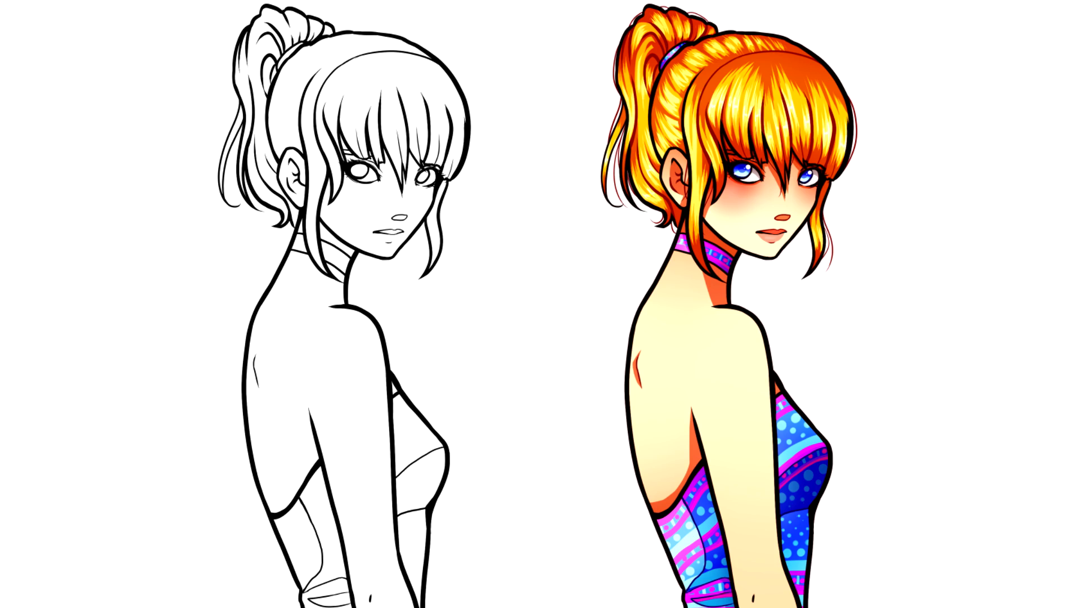